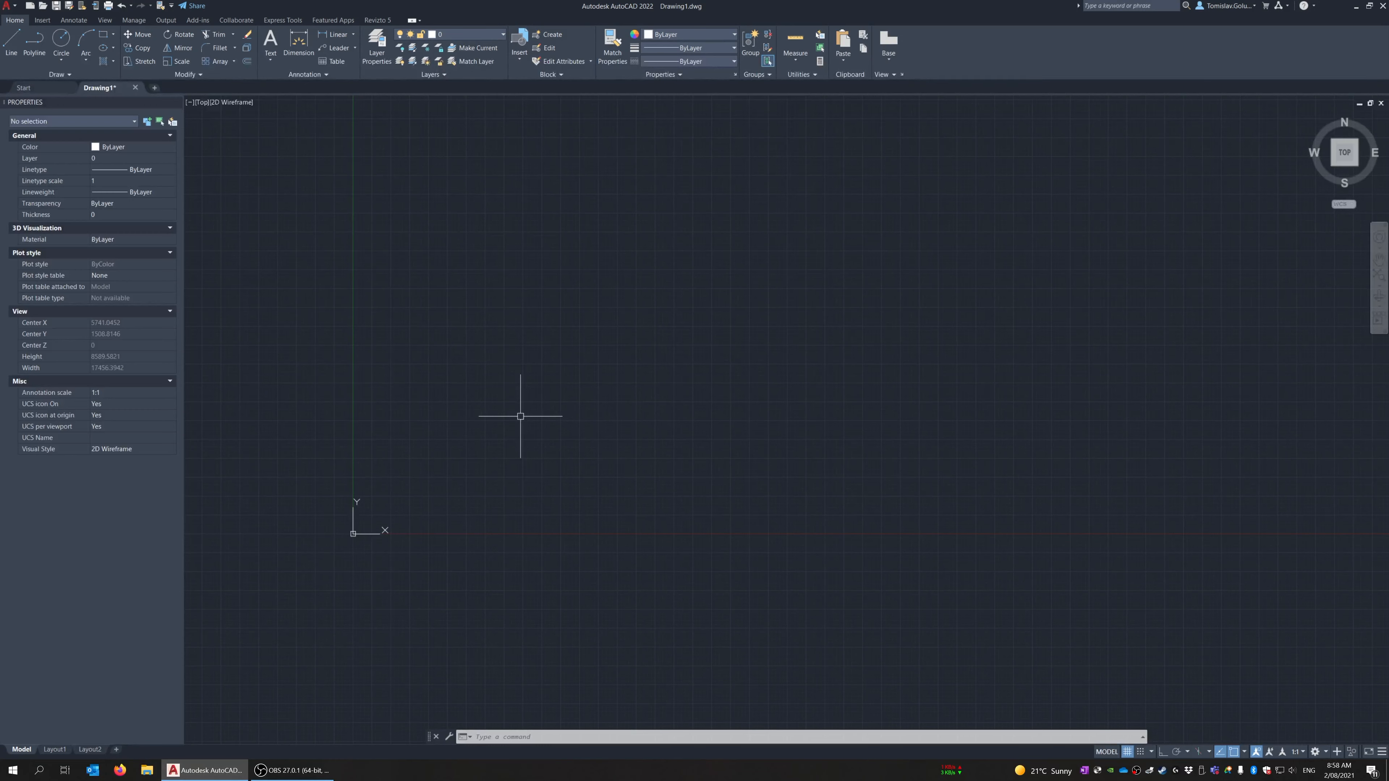
Examine the Date & Time field types, from CreateDate to SaveDate, and their example date formats using the Field command
{"action": "type", "text": "field"}
{"action": "key", "text": "Return"}
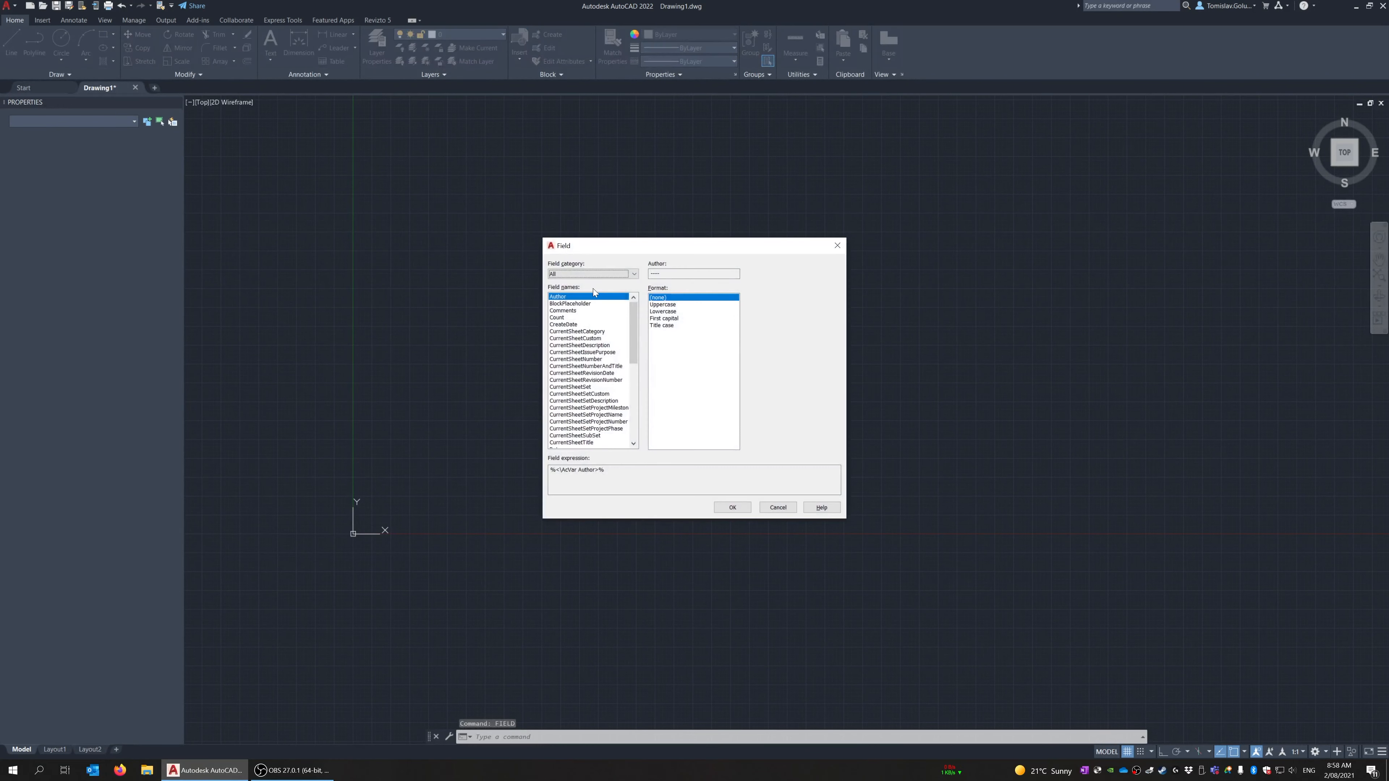
{"action": "left_click", "coordinate": [583, 275]}
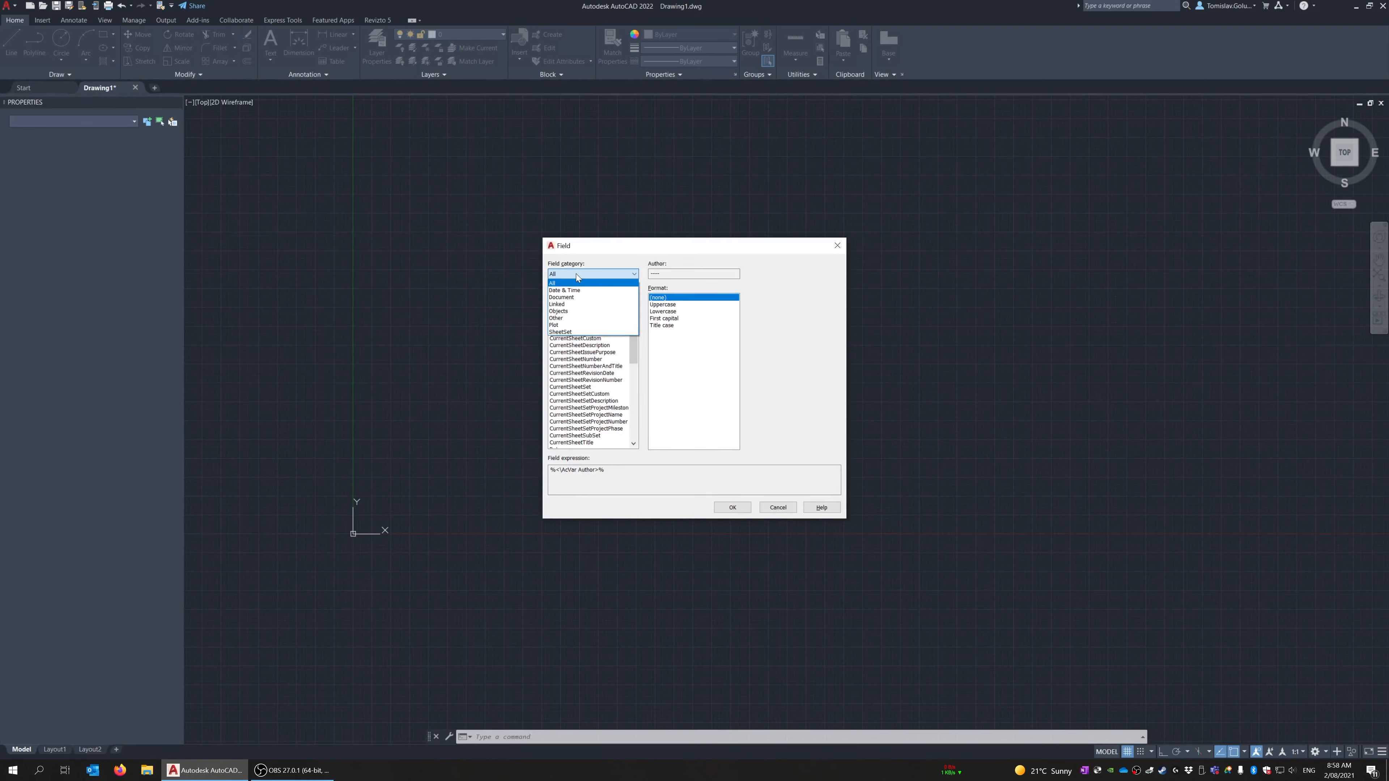
{"action": "left_click", "coordinate": [569, 290]}
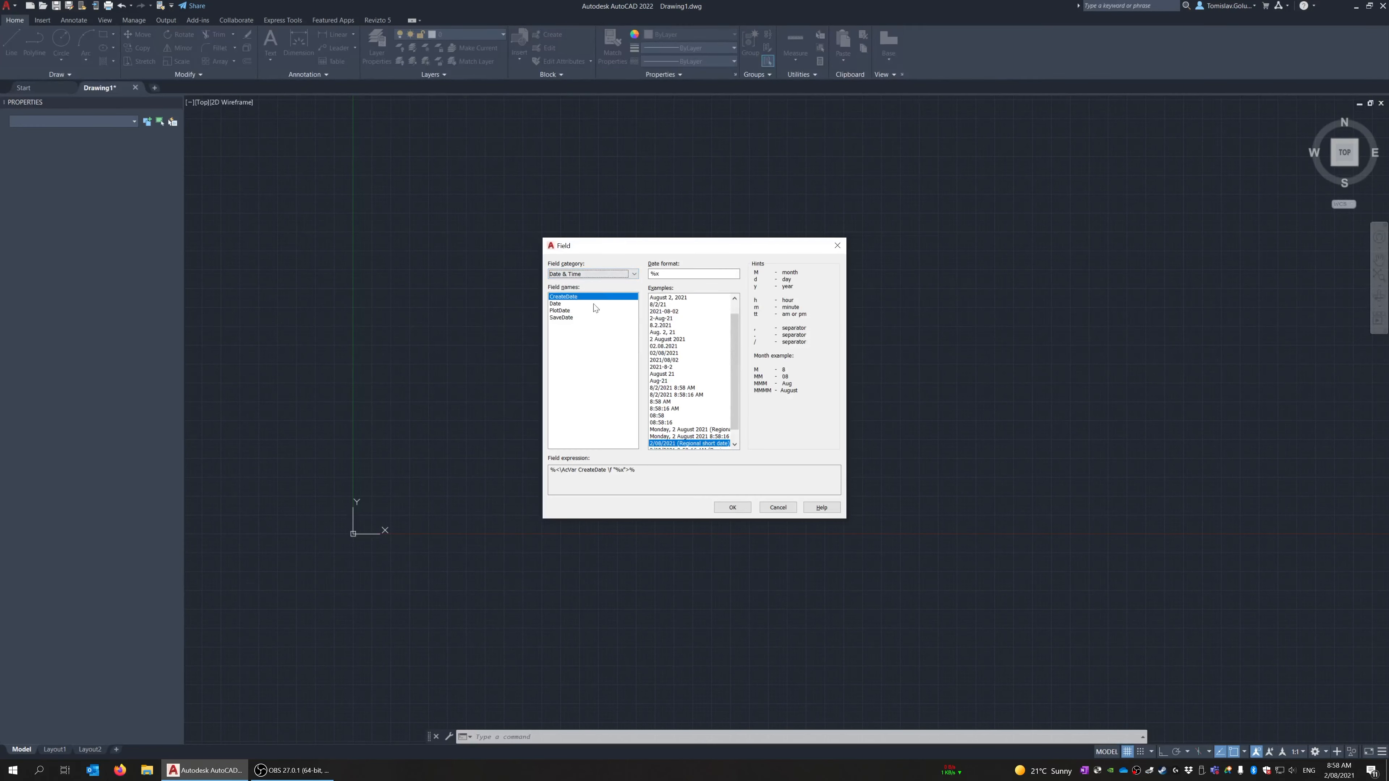
{"action": "left_click", "coordinate": [679, 339]}
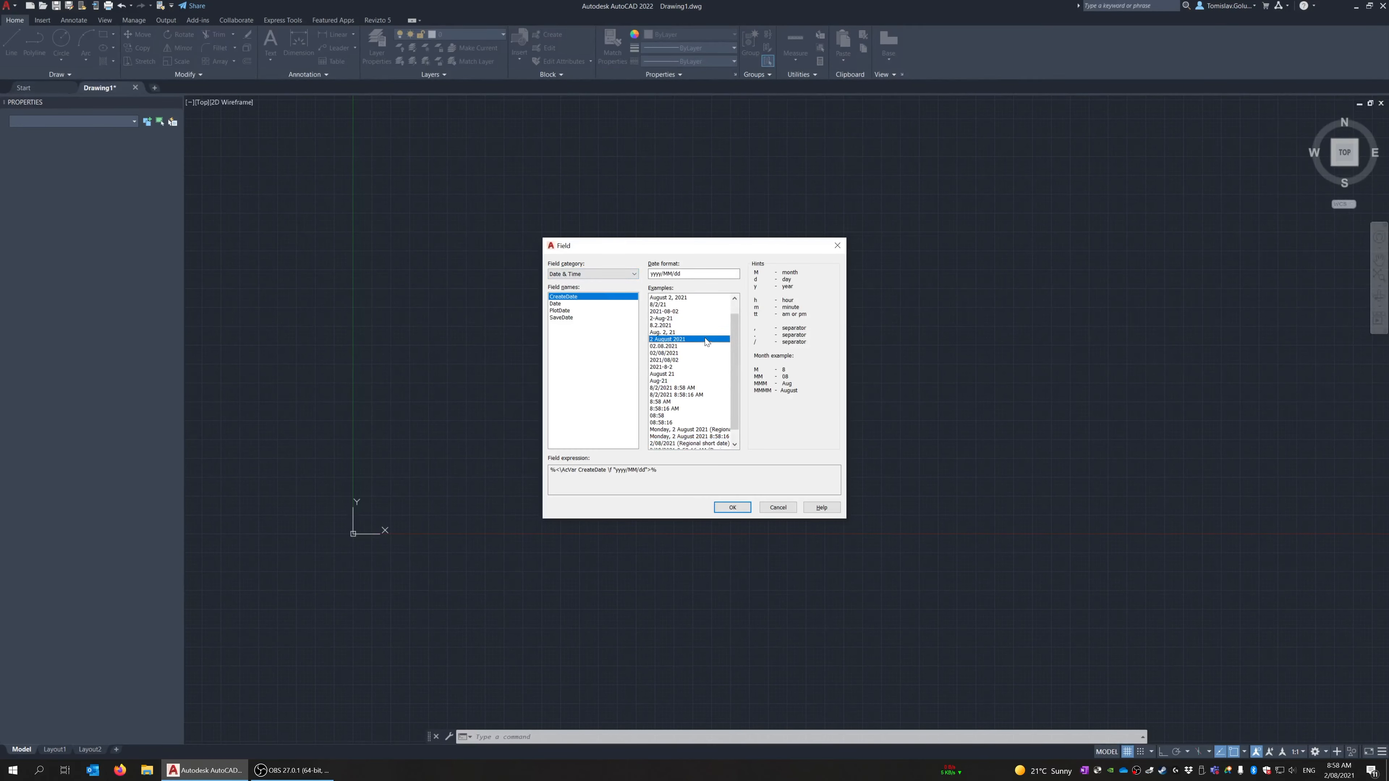
{"action": "left_click", "coordinate": [680, 305]}
{"action": "scroll", "coordinate": [687, 364], "scroll_direction": "up", "scroll_amount": 2}
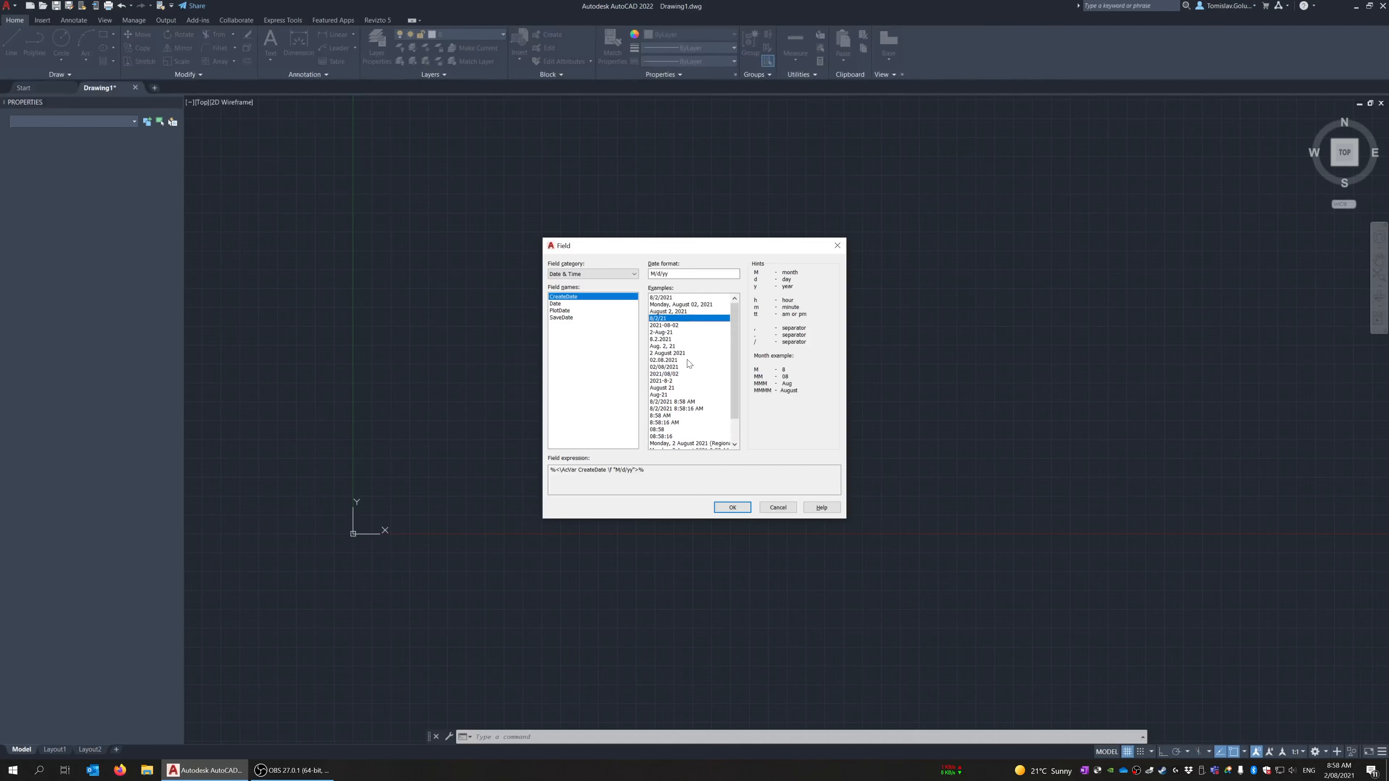
{"action": "left_click", "coordinate": [569, 303]}
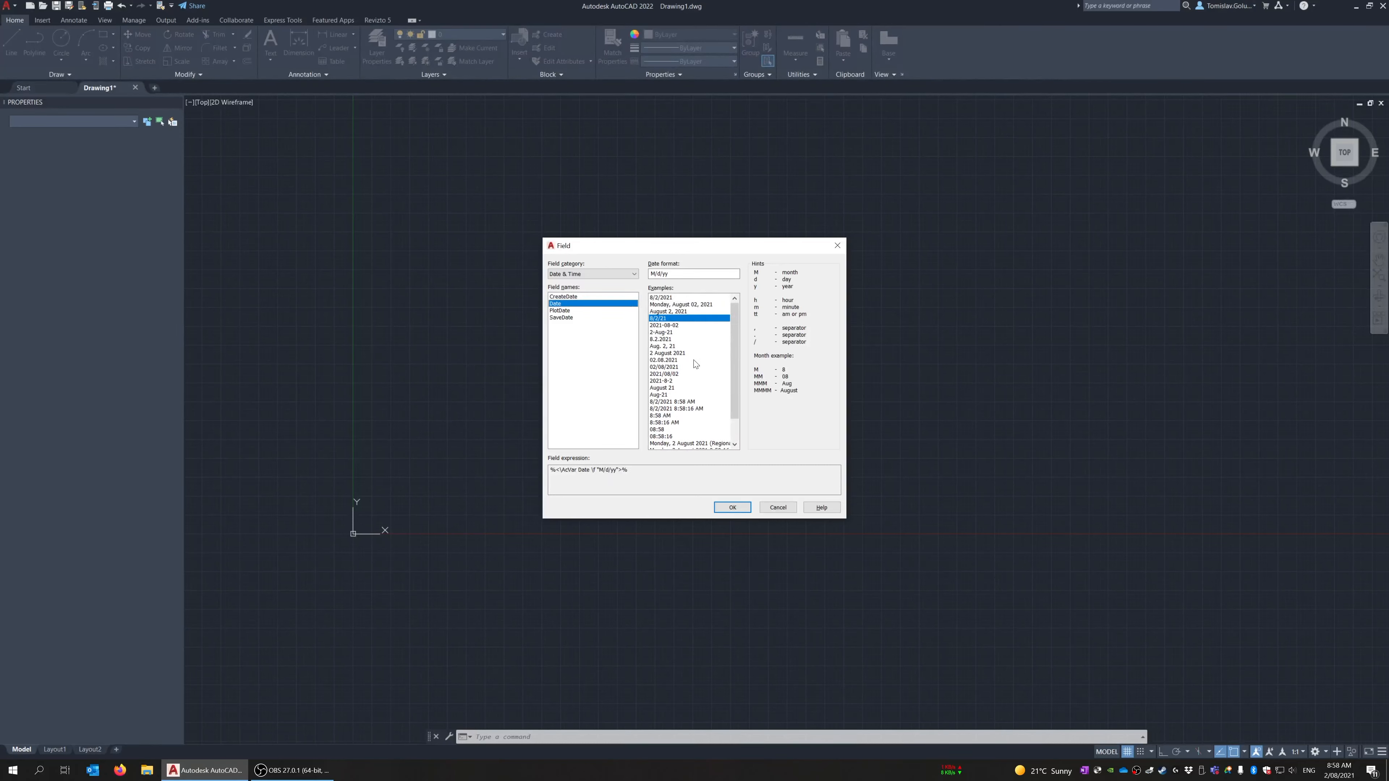
{"action": "left_click", "coordinate": [571, 311]}
{"action": "left_click", "coordinate": [578, 317]}
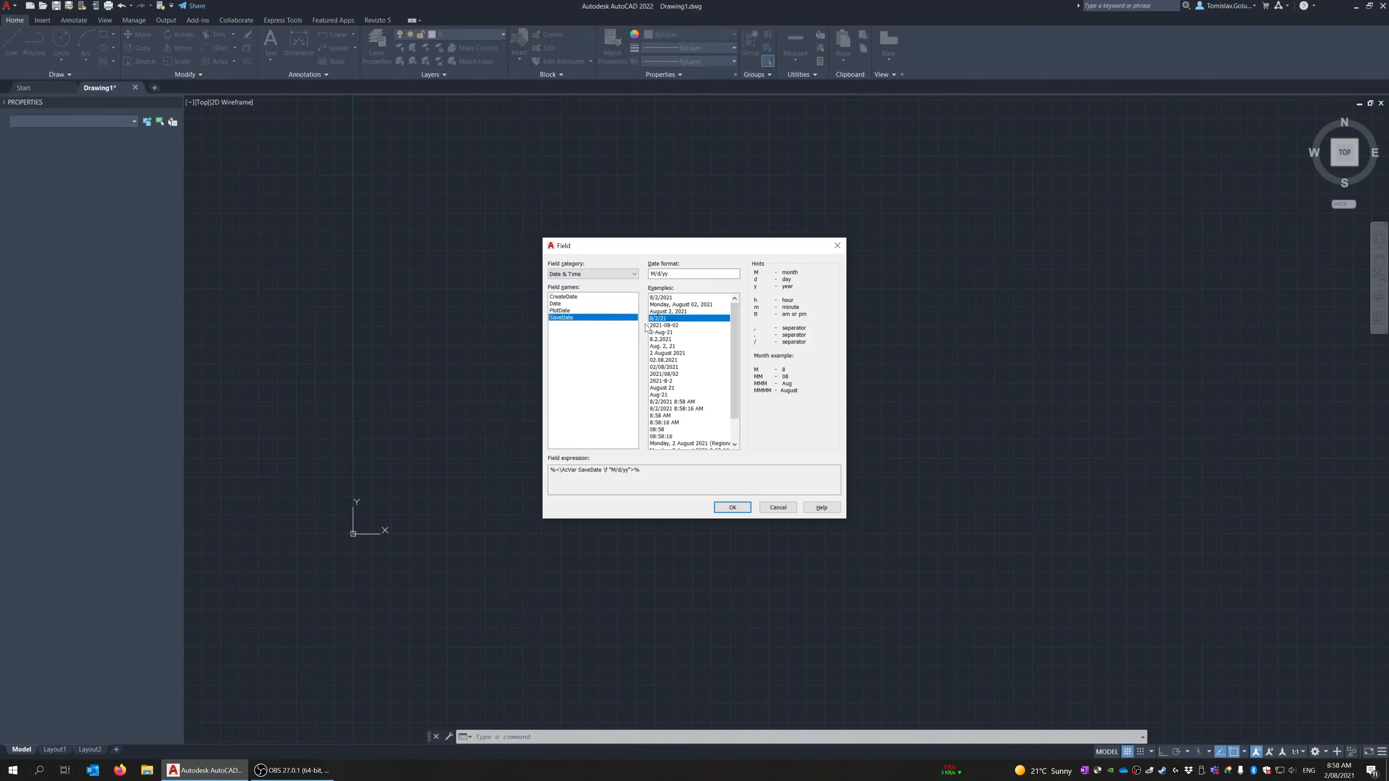
Examine the Document category's fields, including Filename, Filesize, Keywords and LastSavedBy
{"action": "left_click", "coordinate": [594, 273]}
{"action": "left_click", "coordinate": [594, 299]}
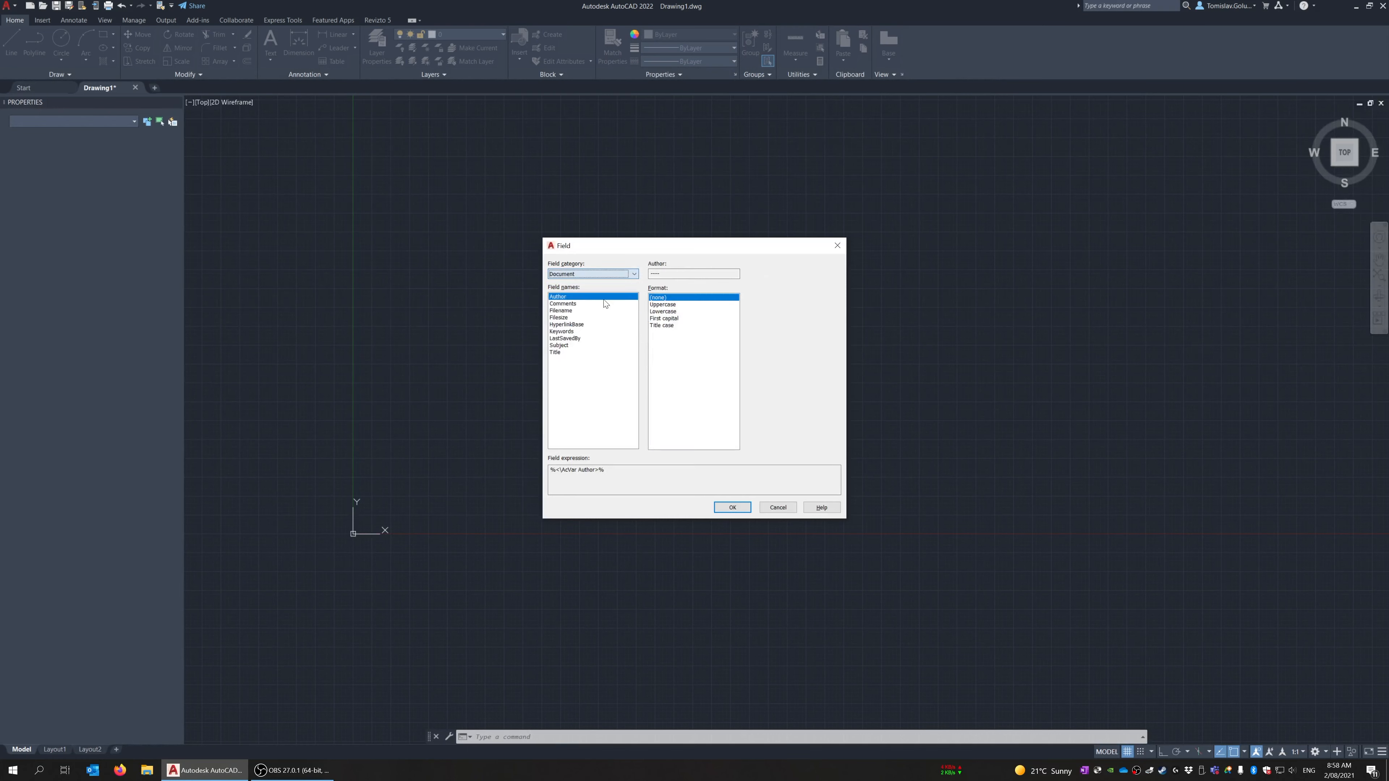
{"action": "left_click", "coordinate": [591, 311]}
{"action": "left_click", "coordinate": [588, 317]}
{"action": "left_click", "coordinate": [585, 331]}
{"action": "left_click", "coordinate": [585, 338]}
{"action": "left_click", "coordinate": [580, 311]}
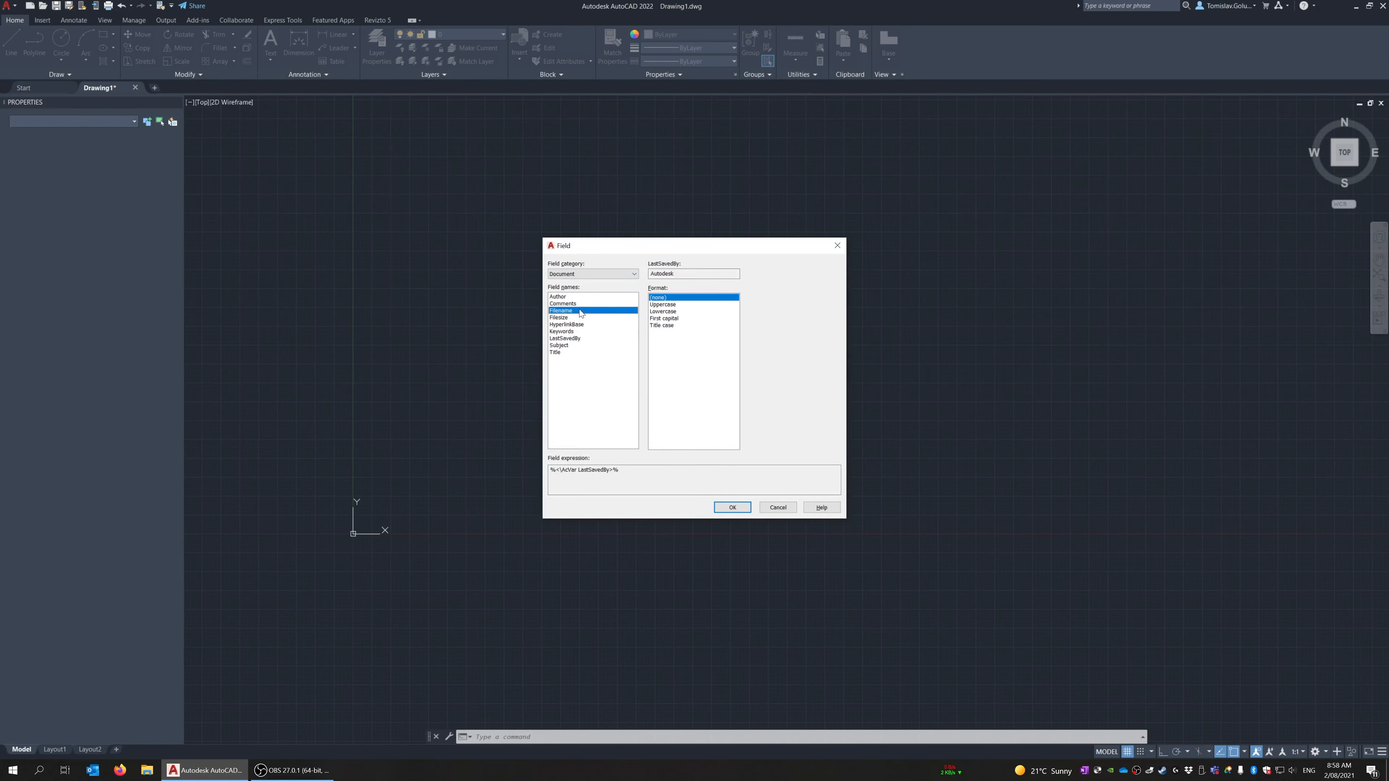
Compare the Filename field's letter-case and path options, view Filesize and HyperlinkBase, and leave the Field dialog without inserting anything
{"action": "left_click", "coordinate": [686, 304]}
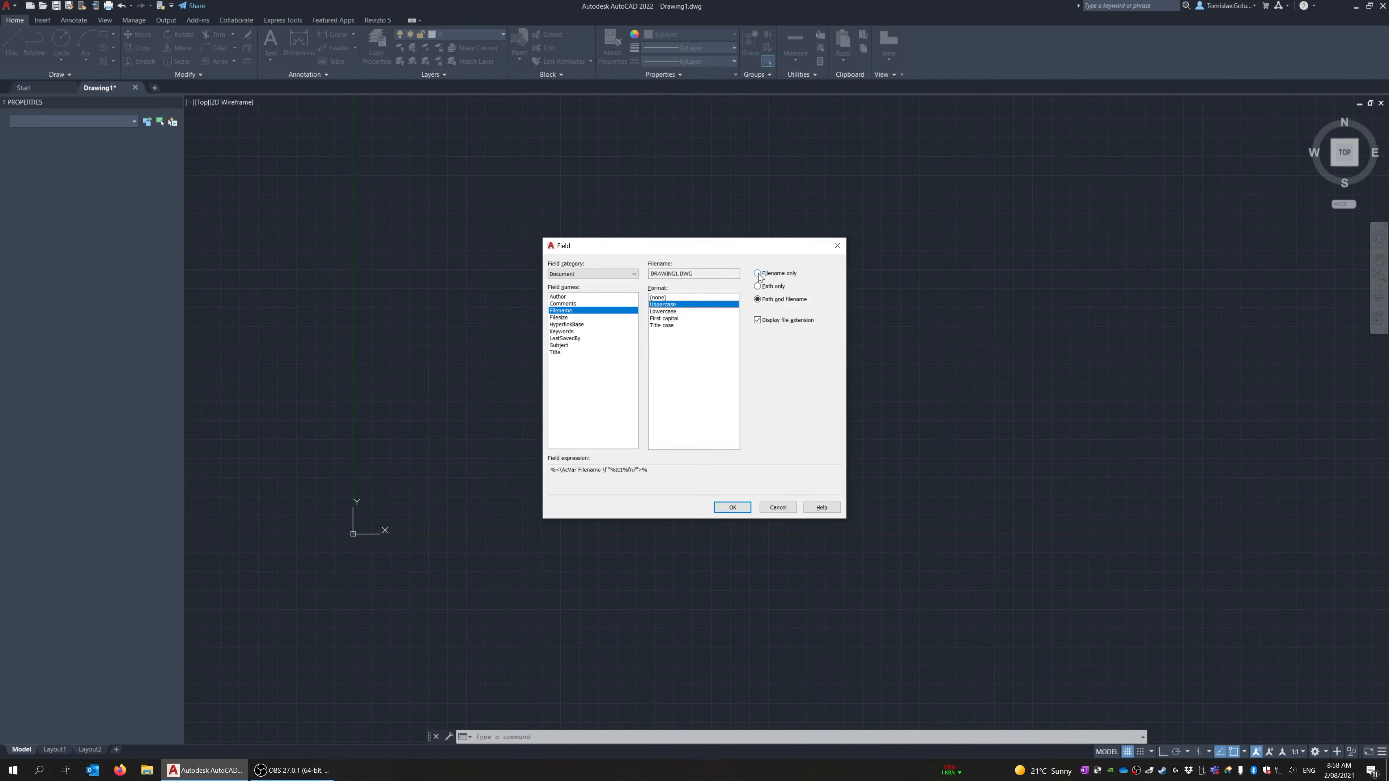
{"action": "left_click", "coordinate": [760, 287]}
{"action": "left_click", "coordinate": [761, 300]}
{"action": "left_click", "coordinate": [668, 310]}
{"action": "left_click", "coordinate": [690, 298]}
{"action": "left_click", "coordinate": [690, 305]}
{"action": "left_click", "coordinate": [689, 311]}
{"action": "left_click", "coordinate": [605, 318]}
{"action": "left_click", "coordinate": [591, 325]}
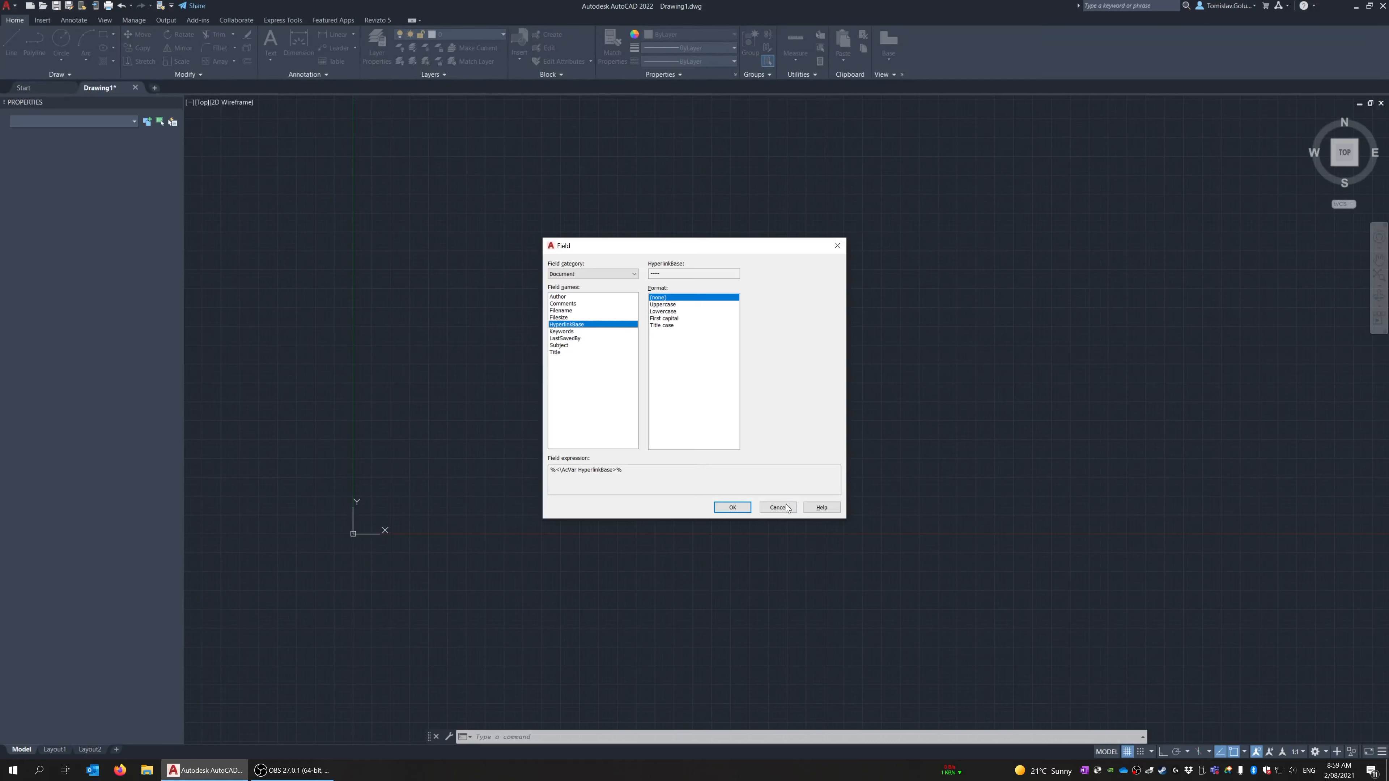
{"action": "left_click", "coordinate": [761, 509]}
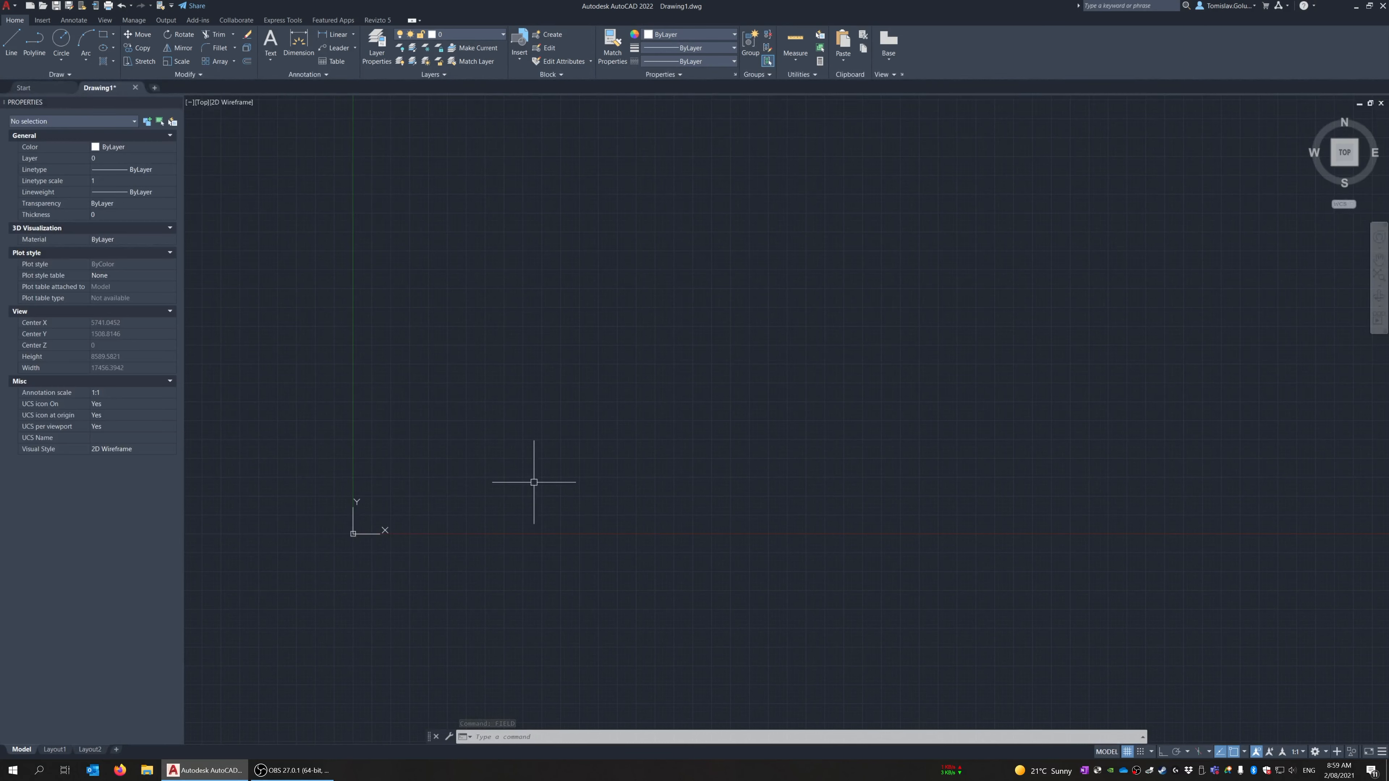
Draw a 600 by 400 rectangle with its first corner at the origin (0,0)
{"action": "type", "text": "rec"}
{"action": "key", "text": "Return"}
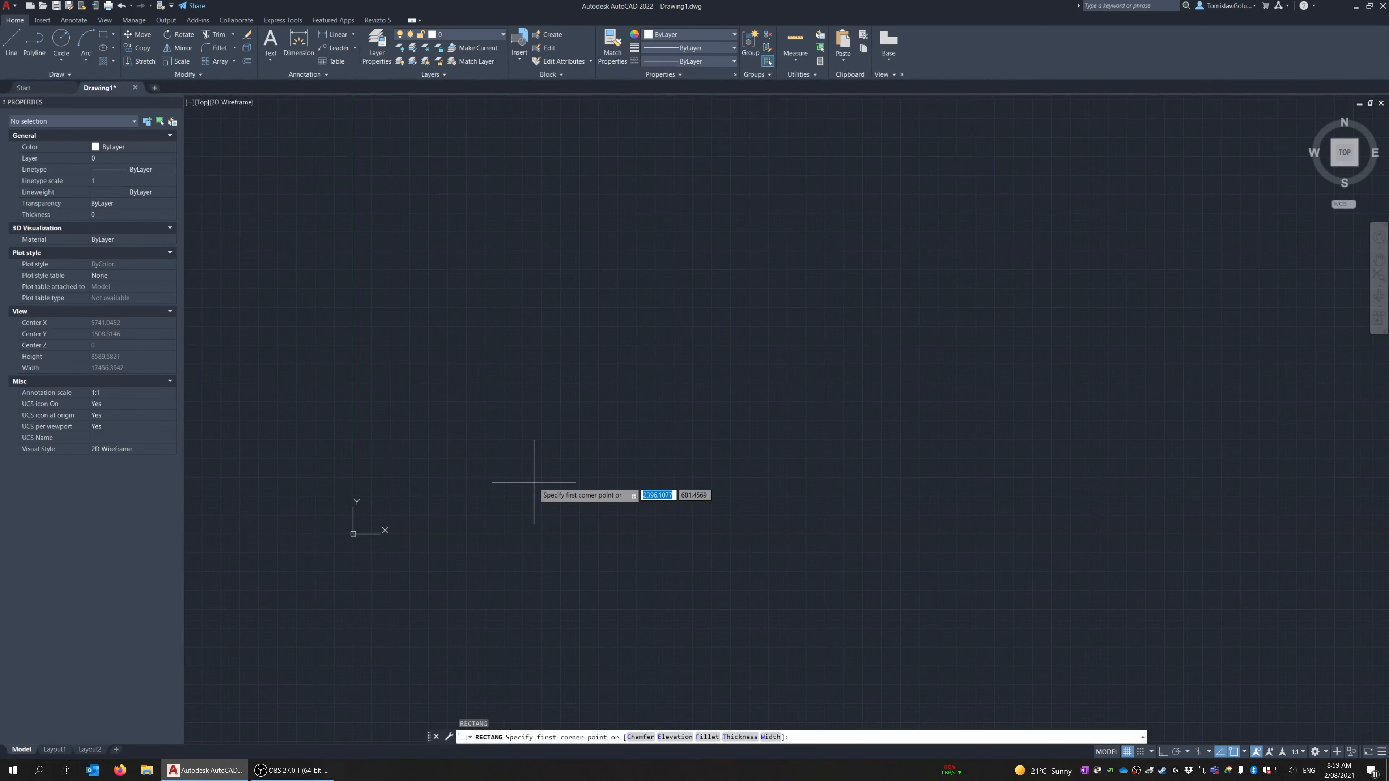
{"action": "type", "text": "0,0"}
{"action": "key", "text": "Return"}
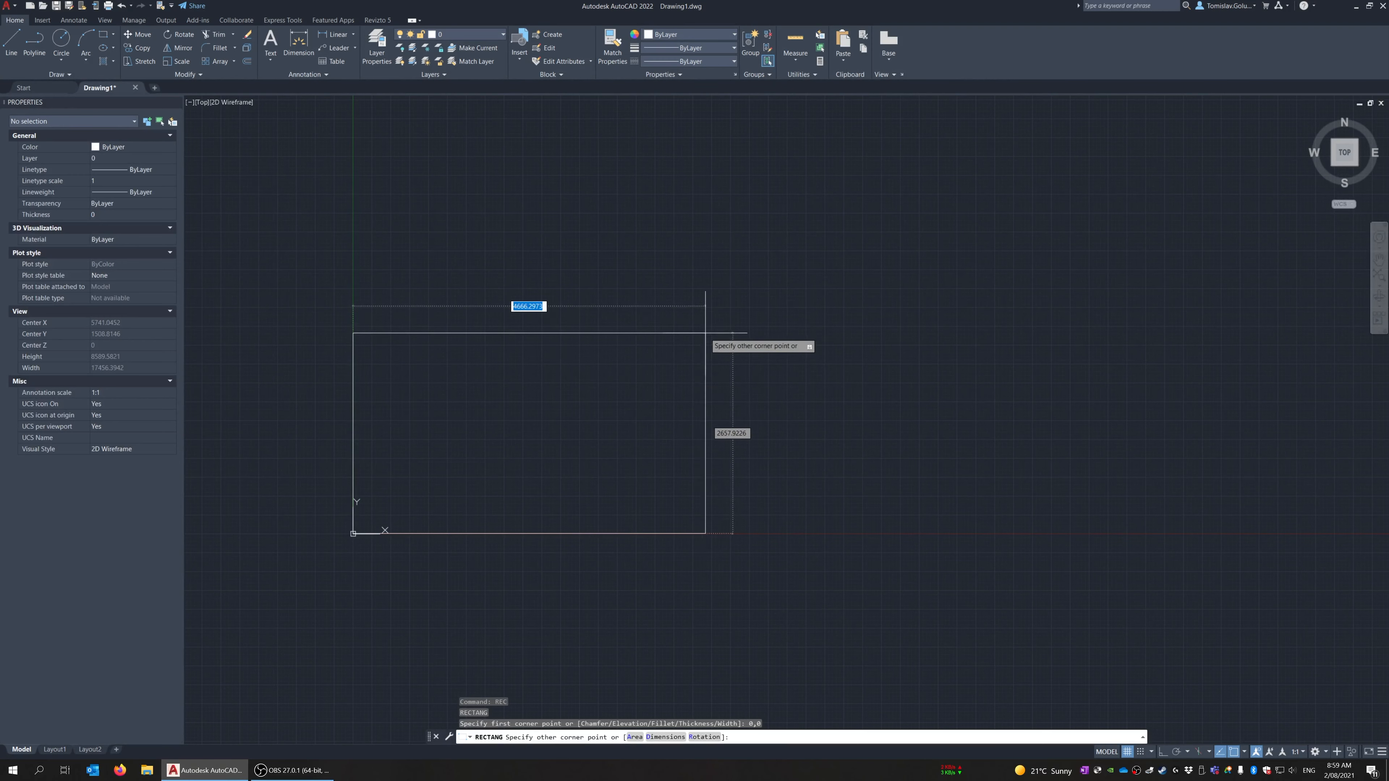
{"action": "scroll", "coordinate": [458, 438], "scroll_direction": "up", "scroll_amount": 4}
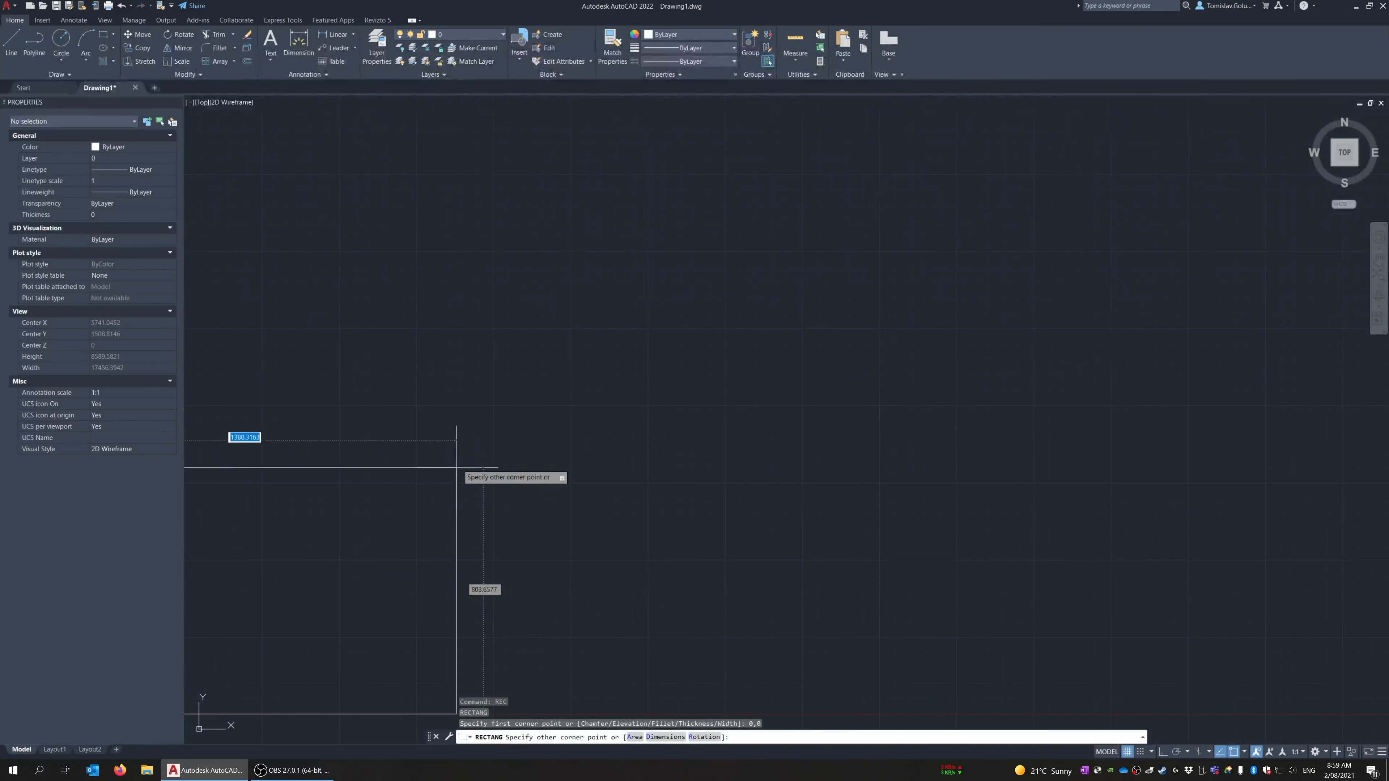
{"action": "middle_click_drag", "start_coordinate": [456, 467], "coordinate": [771, 314]}
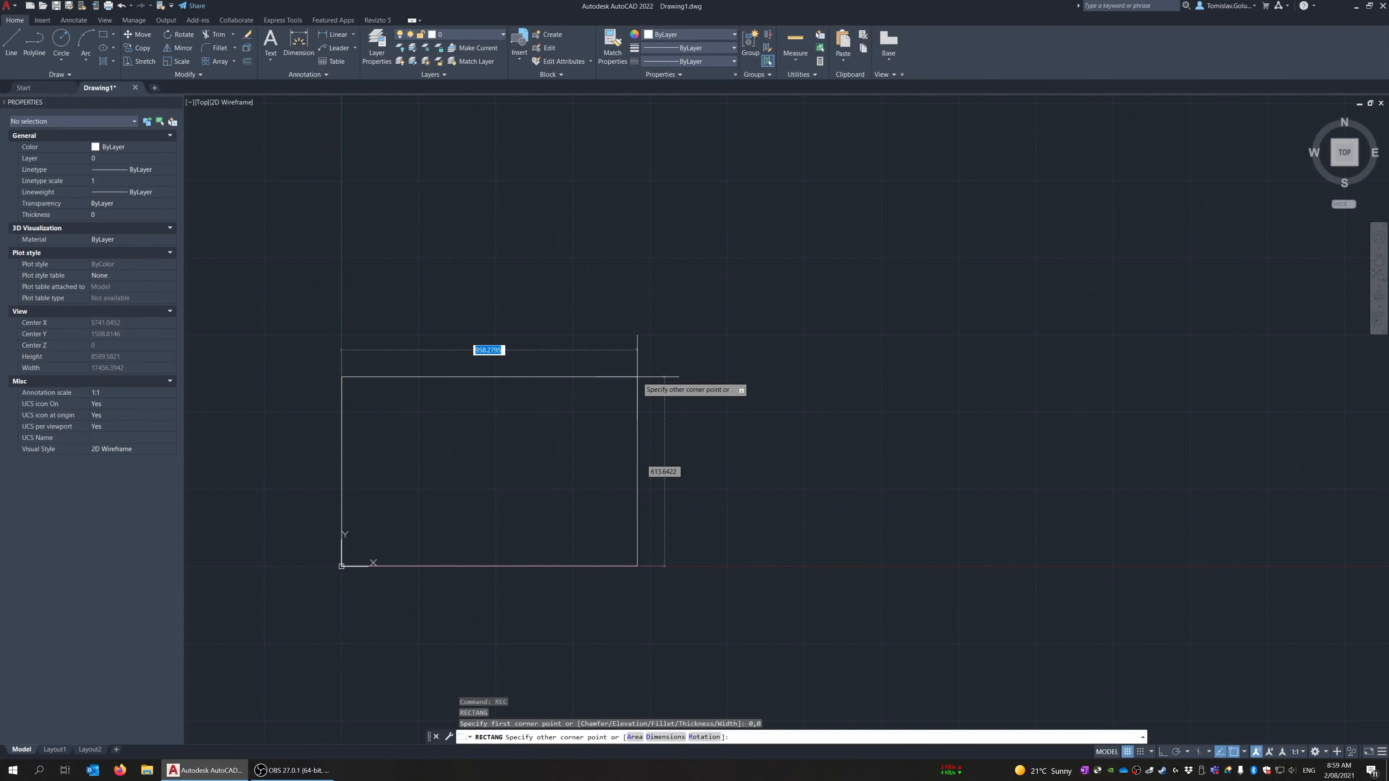
{"action": "type", "text": "600"}
{"action": "key", "text": "Tab"}
{"action": "type", "text": "400"}
{"action": "key", "text": "Return"}
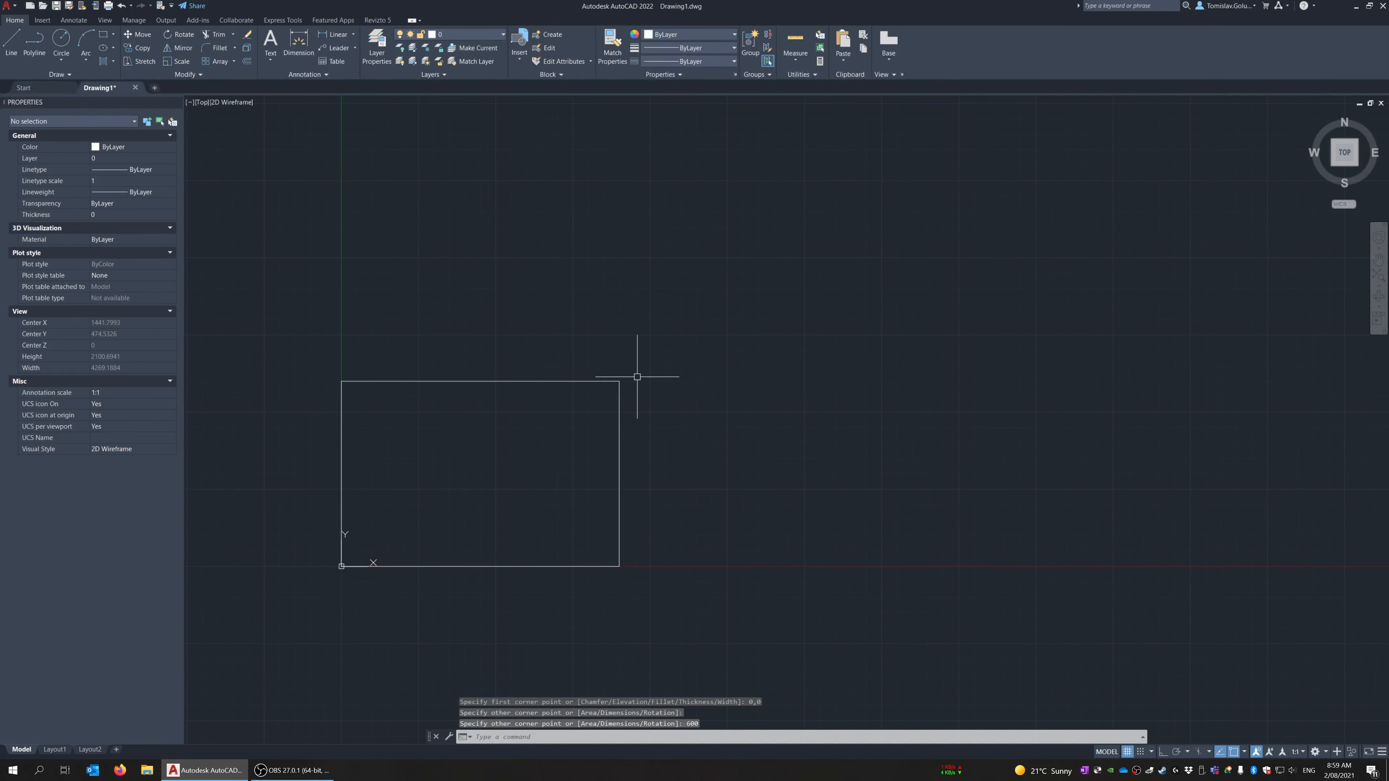
Zoom to the drawing extents and window-zoom around the rectangle's lower-left corner at the origin
{"action": "type", "text": "z"}
{"action": "key", "text": "Return"}
{"action": "type", "text": "e"}
{"action": "key", "text": "Return"}
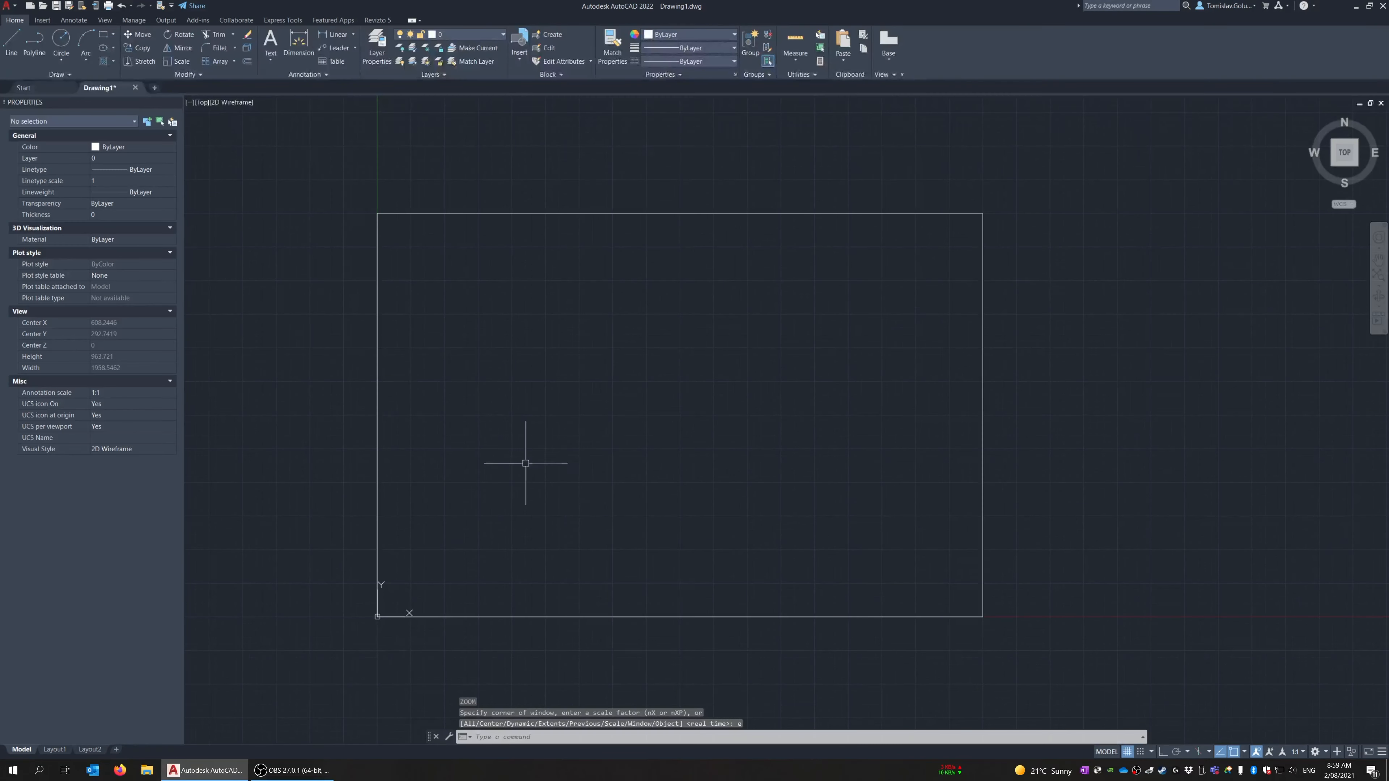
{"action": "type", "text": "z"}
{"action": "key", "text": "Return"}
{"action": "left_click", "coordinate": [356, 591]}
{"action": "left_click", "coordinate": [433, 650]}
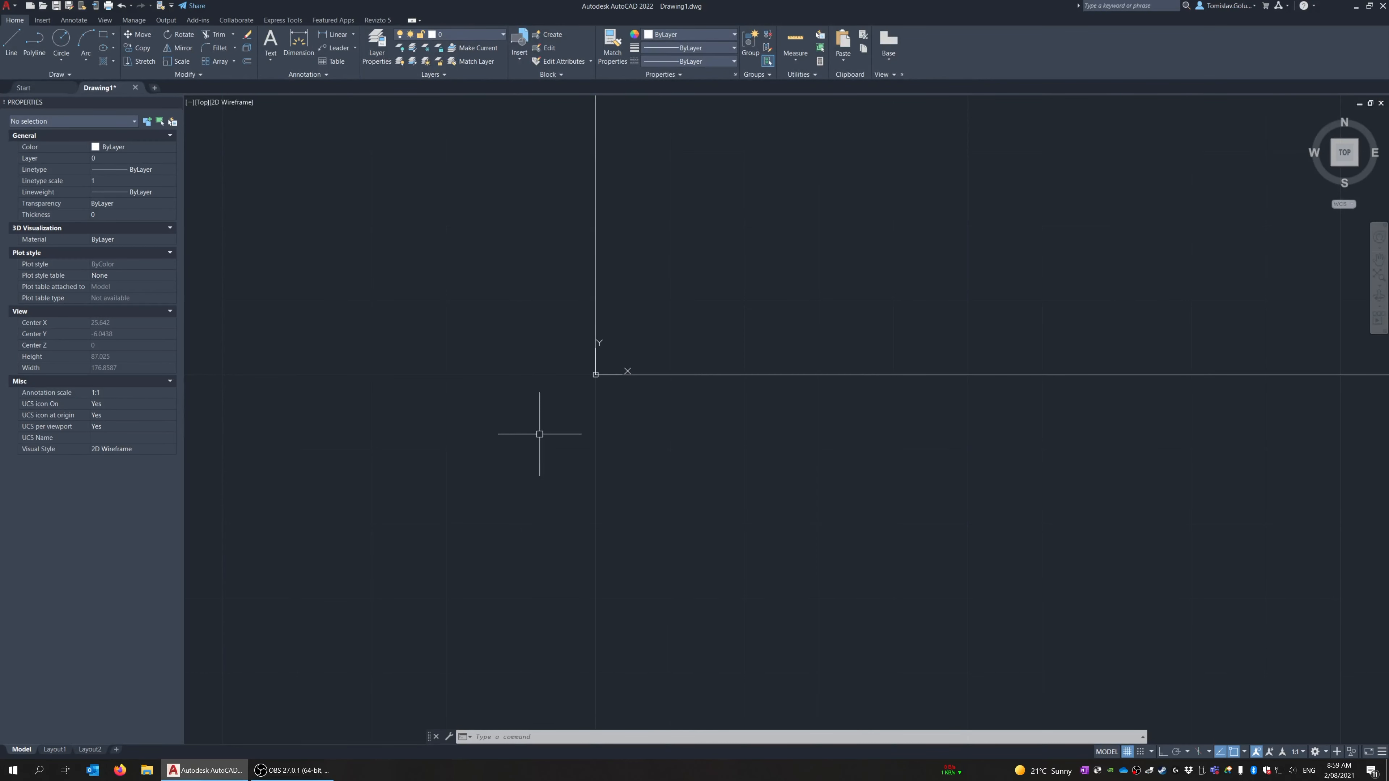
Reopen the Field dialog and review the Document fields Author, Comments, Filename and LastSavedBy with different letter-case formats
{"action": "type", "text": "field"}
{"action": "key", "text": "Return"}
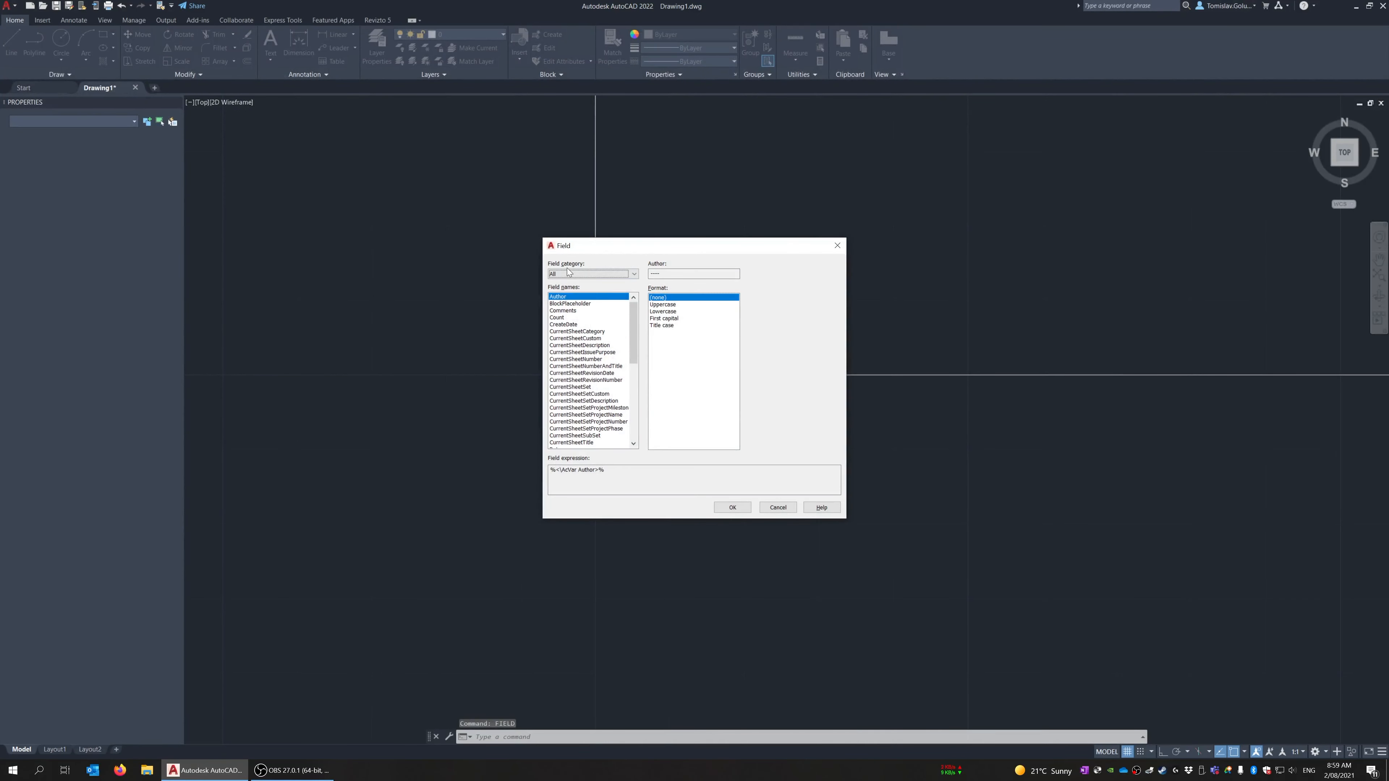
{"action": "left_click", "coordinate": [567, 273]}
{"action": "left_click", "coordinate": [580, 301]}
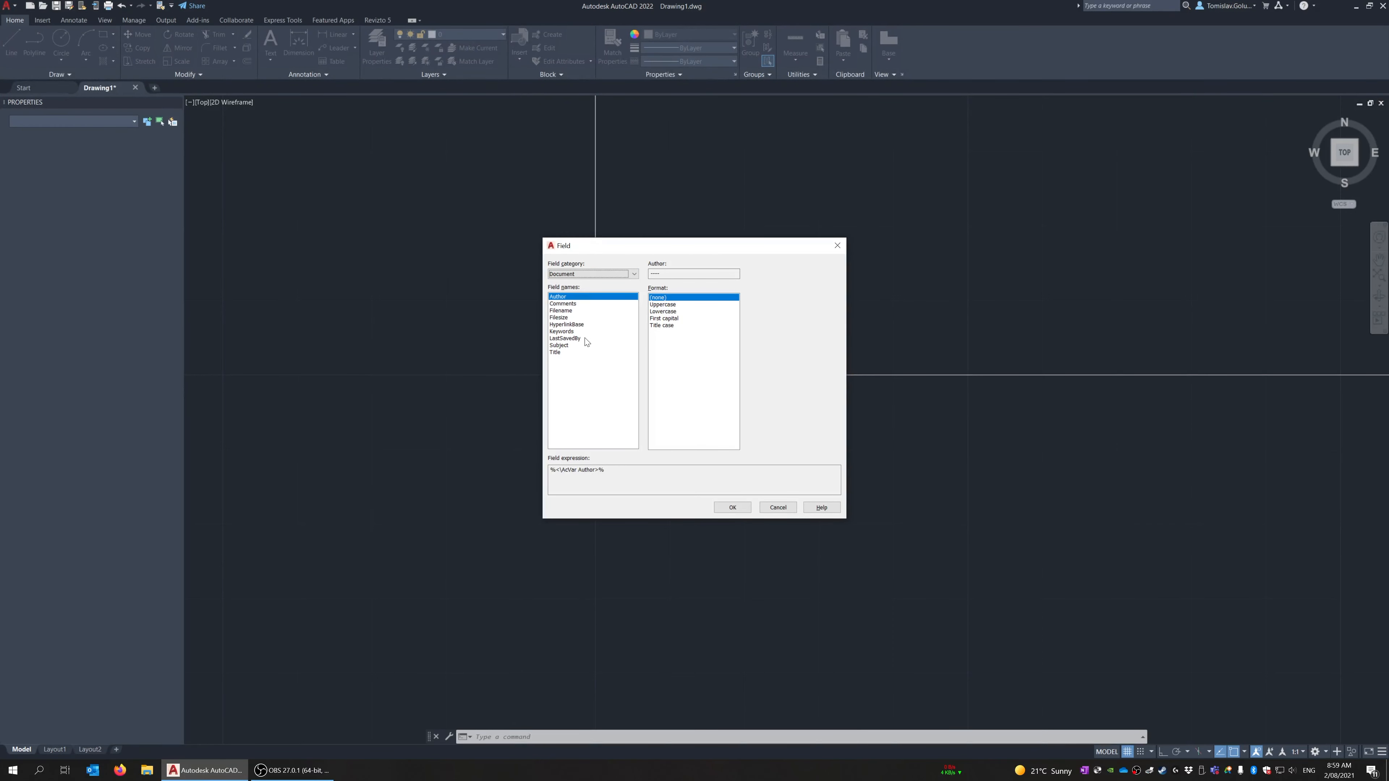
{"action": "left_click", "coordinate": [590, 296]}
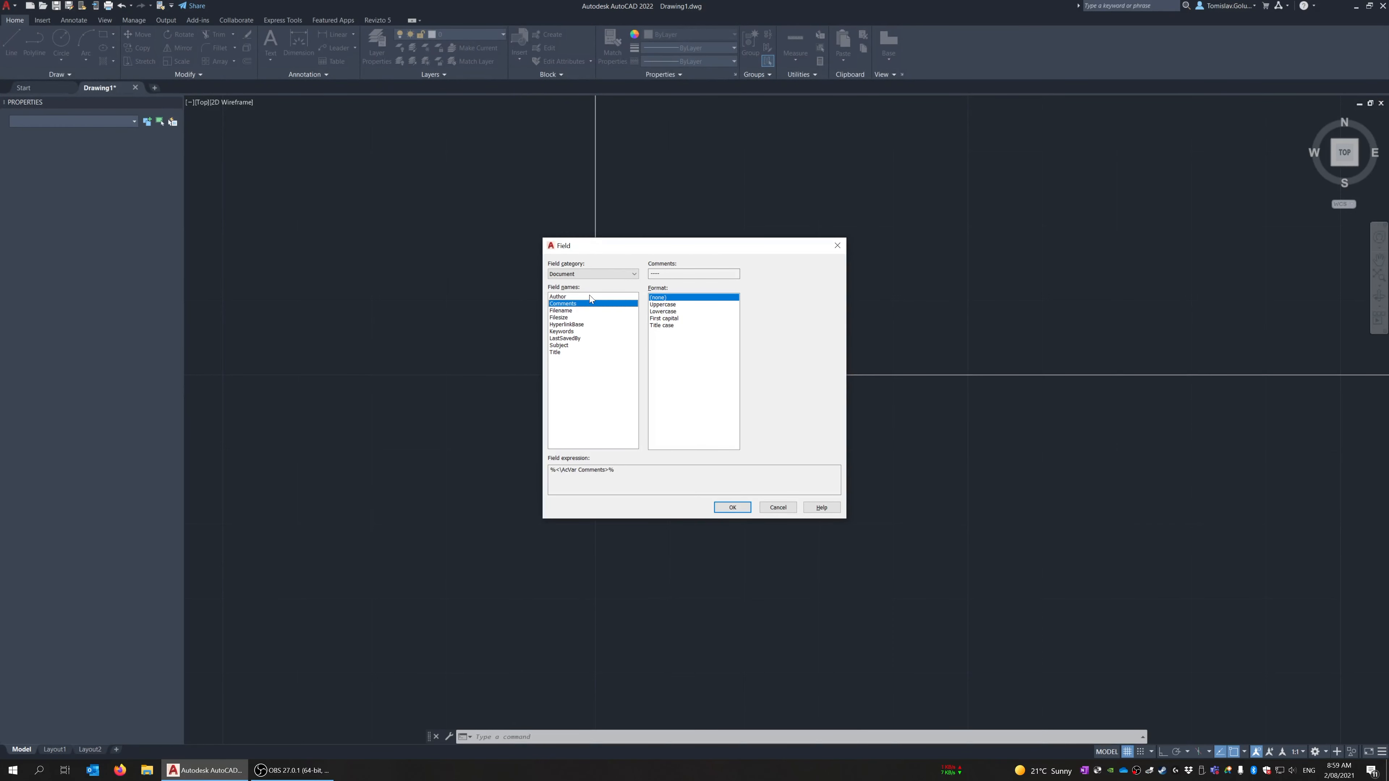
{"action": "left_click", "coordinate": [674, 304]}
{"action": "left_click", "coordinate": [675, 311]}
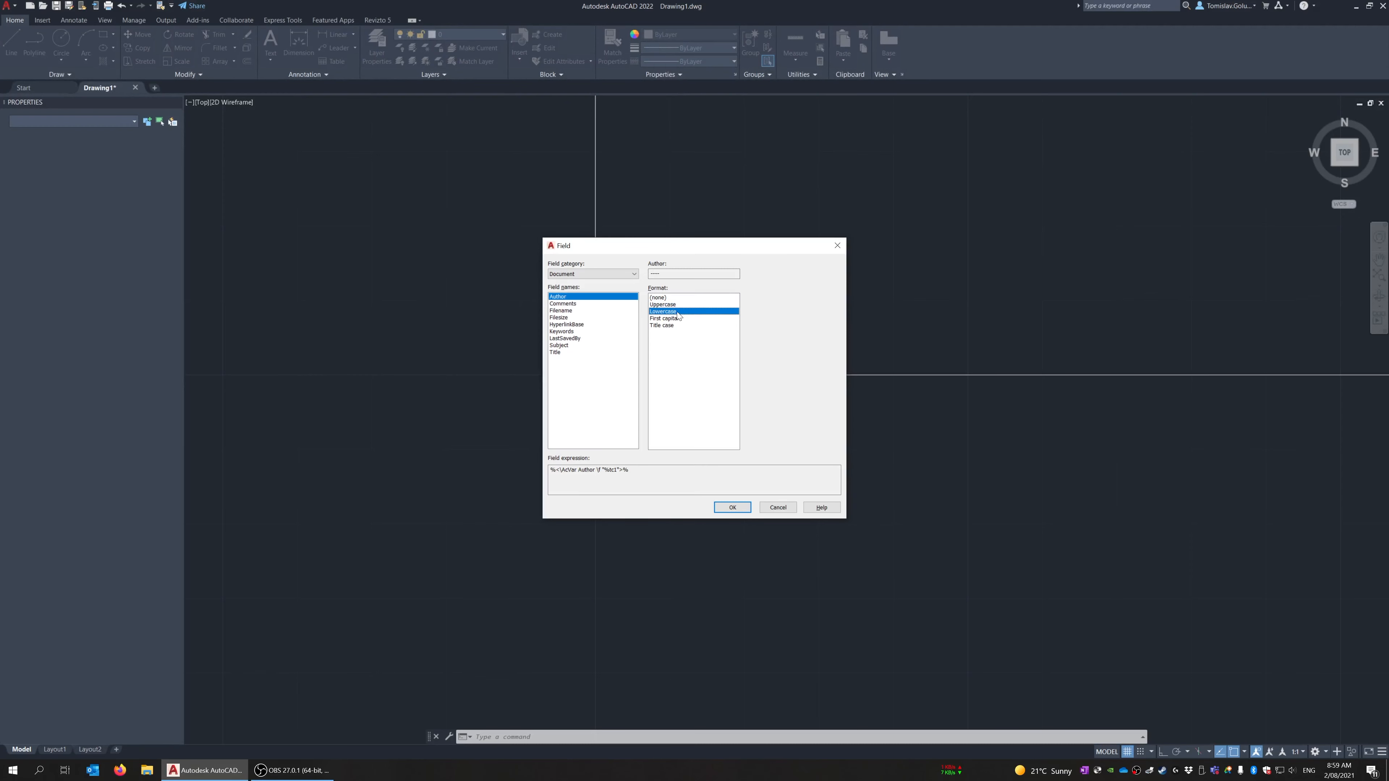
{"action": "left_click", "coordinate": [587, 310]}
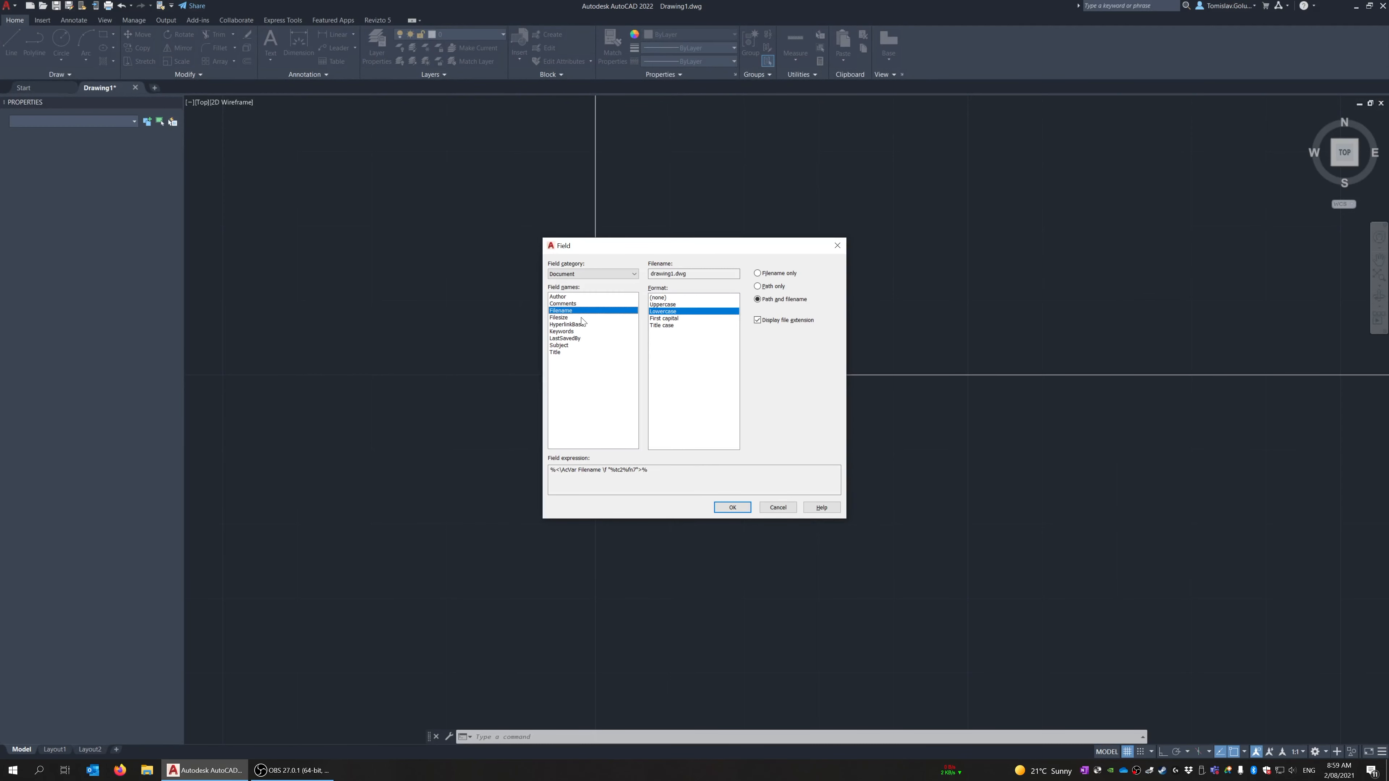
{"action": "left_click", "coordinate": [587, 339]}
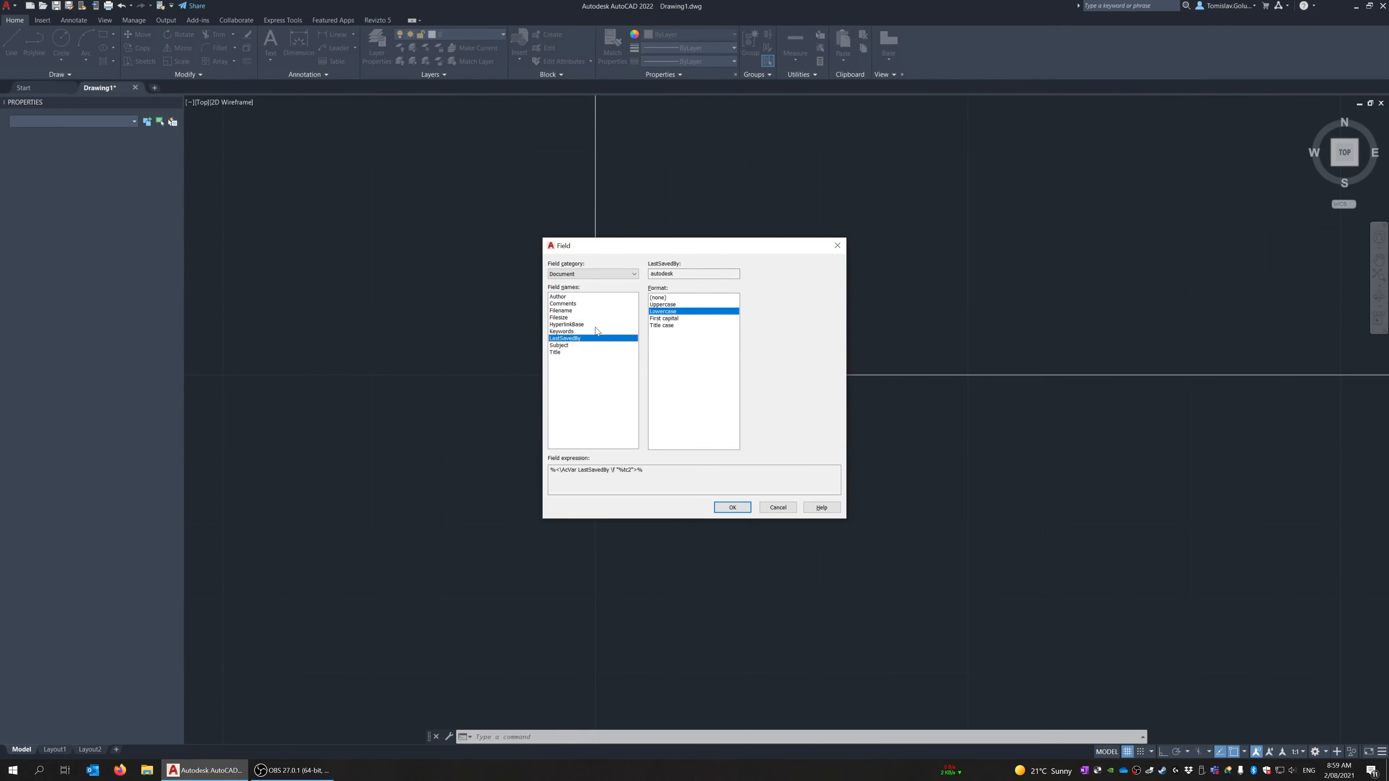
Insert a CreateDate field in the M/d/yyyy h:mm:ss tt format, starting at the rectangle's lower-left corner
{"action": "left_click", "coordinate": [582, 274]}
{"action": "left_click", "coordinate": [611, 288]}
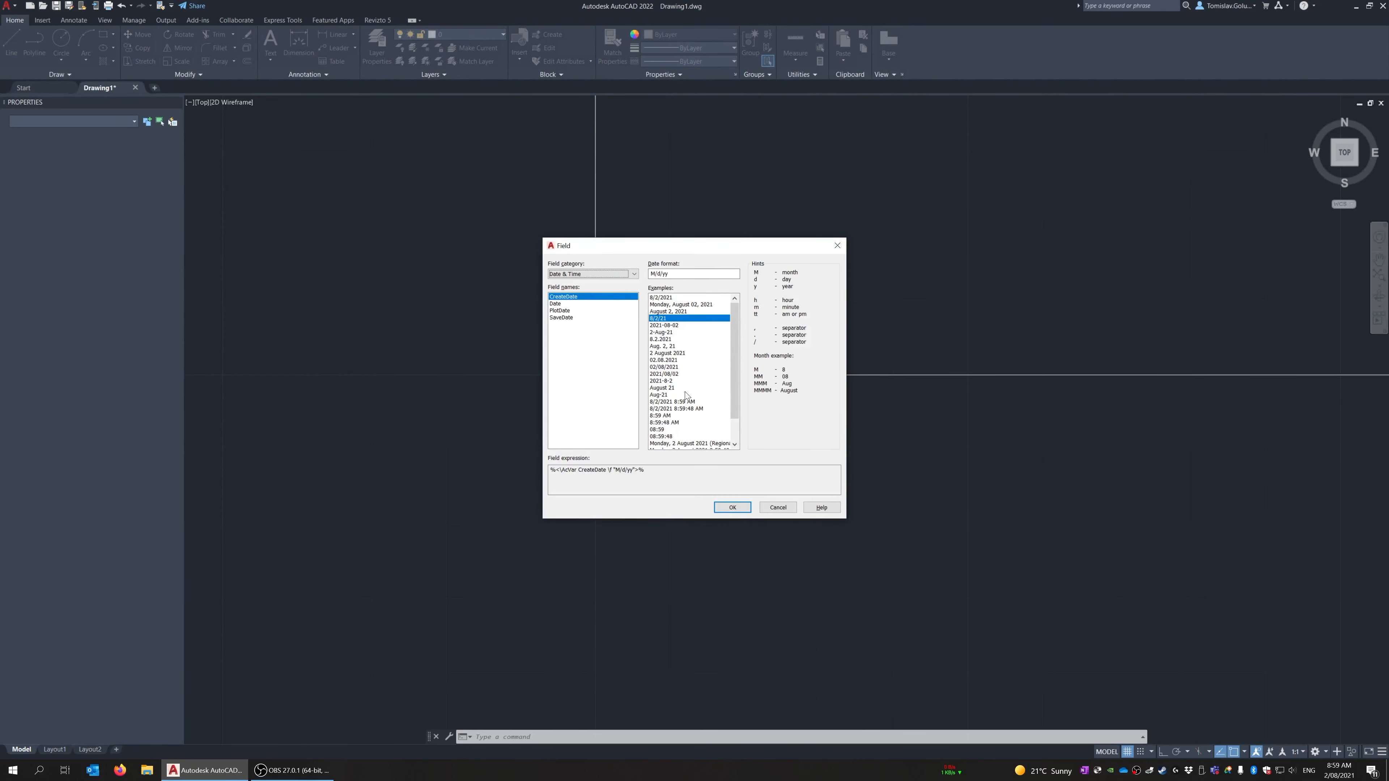
{"action": "left_click", "coordinate": [698, 410]}
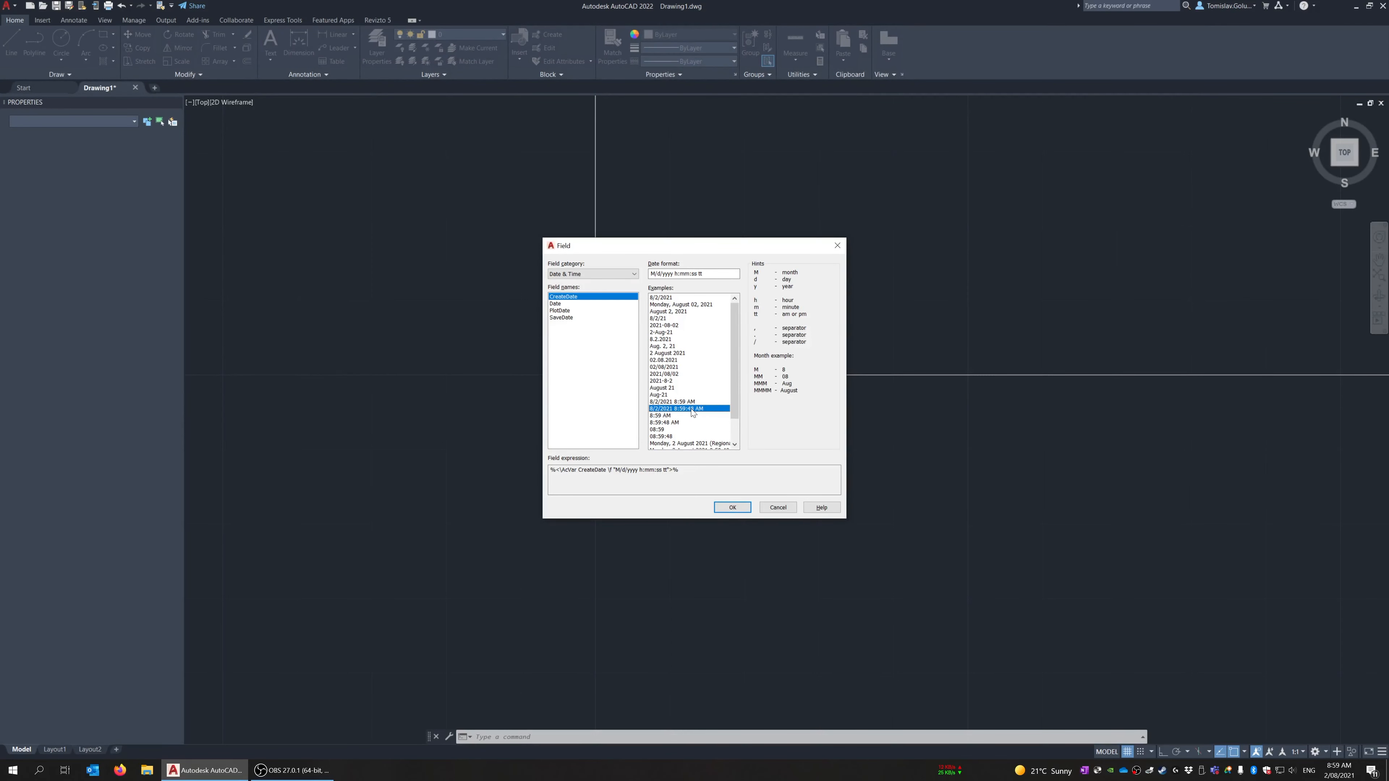
{"action": "left_click", "coordinate": [732, 507]}
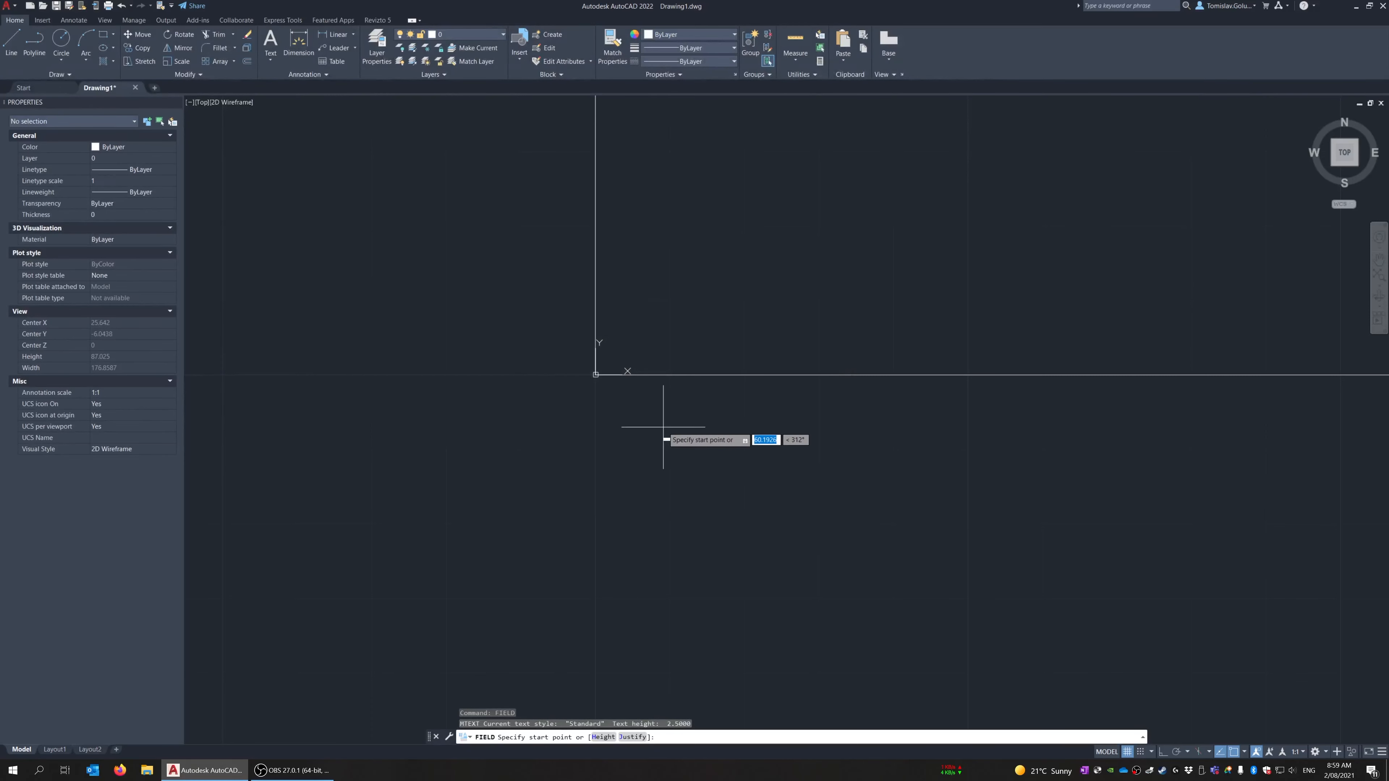
{"action": "scroll", "coordinate": [619, 408], "scroll_direction": "up", "scroll_amount": 6}
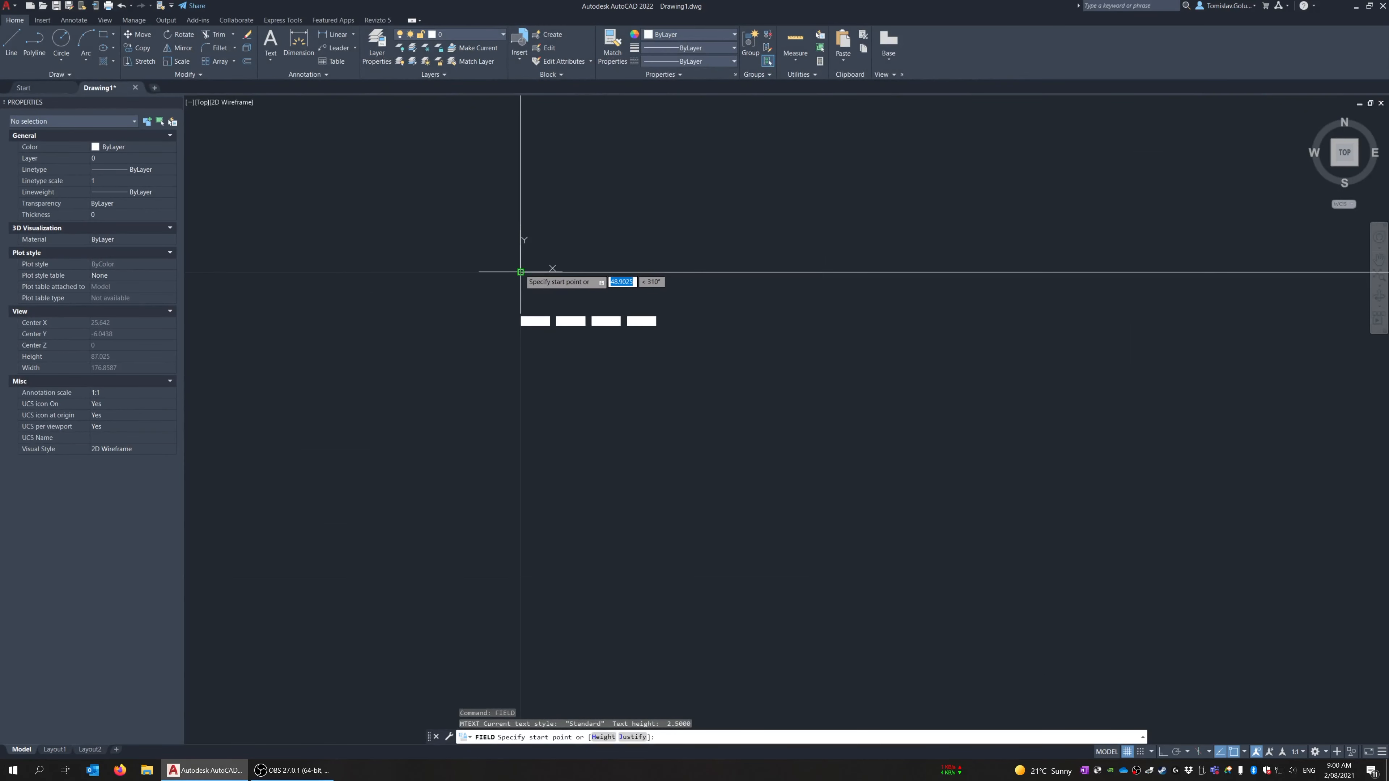
{"action": "left_click", "coordinate": [520, 272]}
Move the creation date field 3 units straight down with Ortho turned on
{"action": "scroll", "coordinate": [695, 385], "scroll_direction": "down", "scroll_amount": 4}
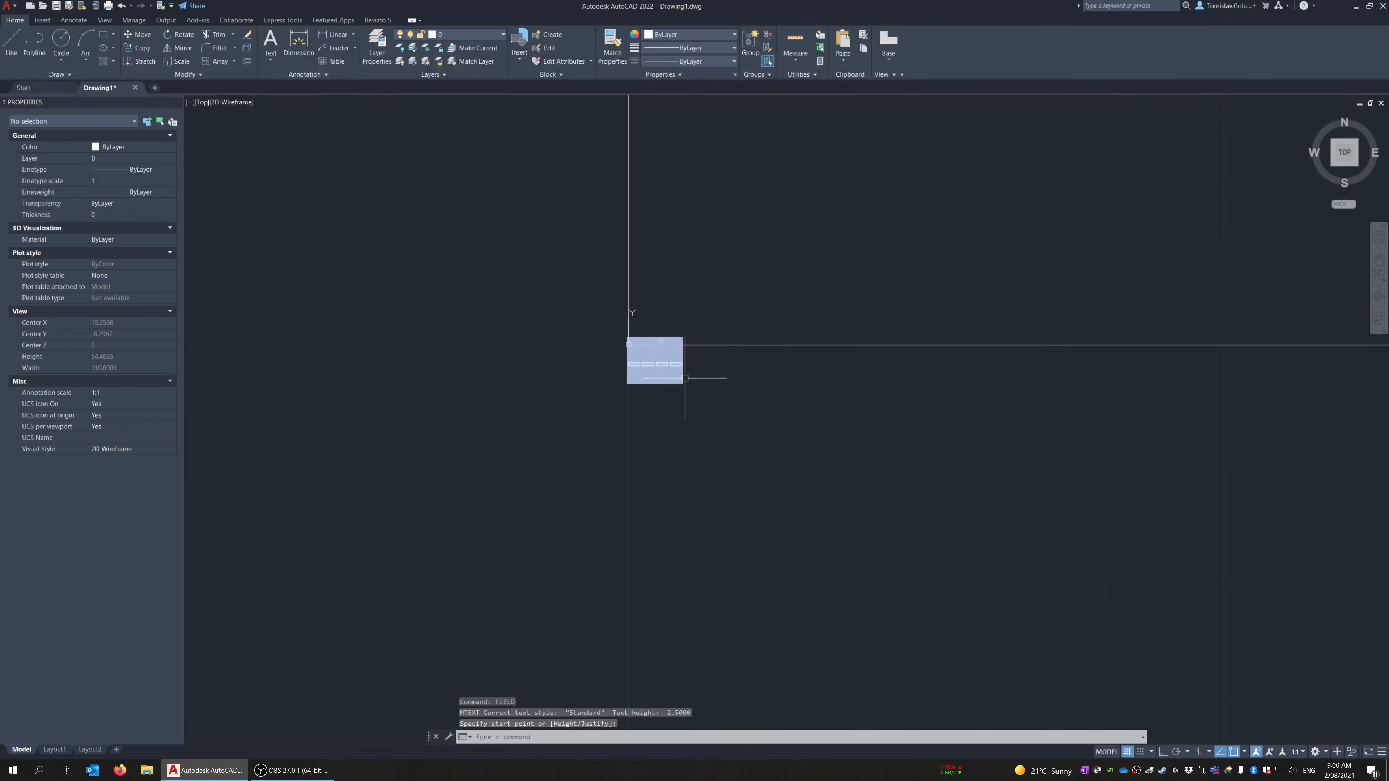
{"action": "type", "text": "m"}
{"action": "key", "text": "space"}
{"action": "left_click", "coordinate": [649, 363]}
{"action": "key", "text": "space"}
{"action": "left_click", "coordinate": [793, 422]}
{"action": "key", "text": "F8"}
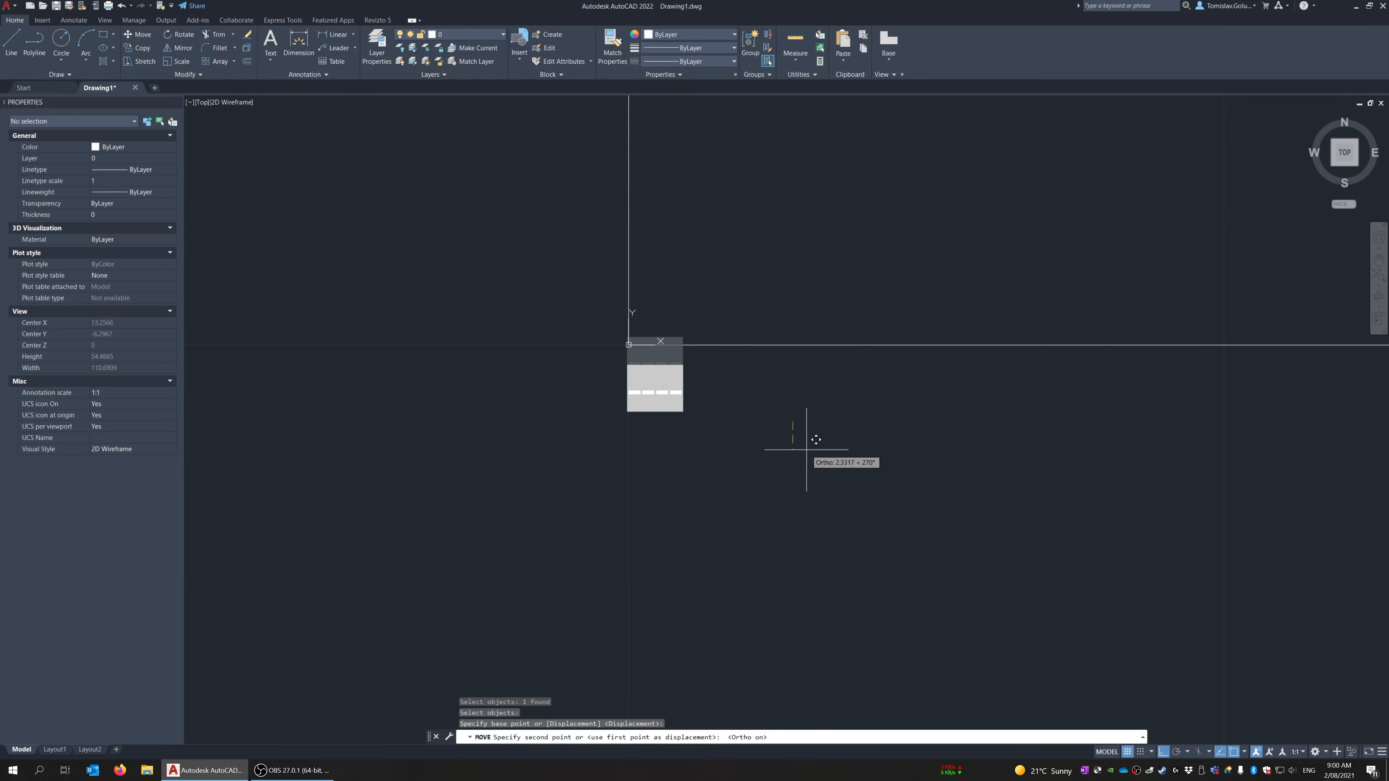
{"action": "type", "text": "3"}
{"action": "key", "text": "Return"}
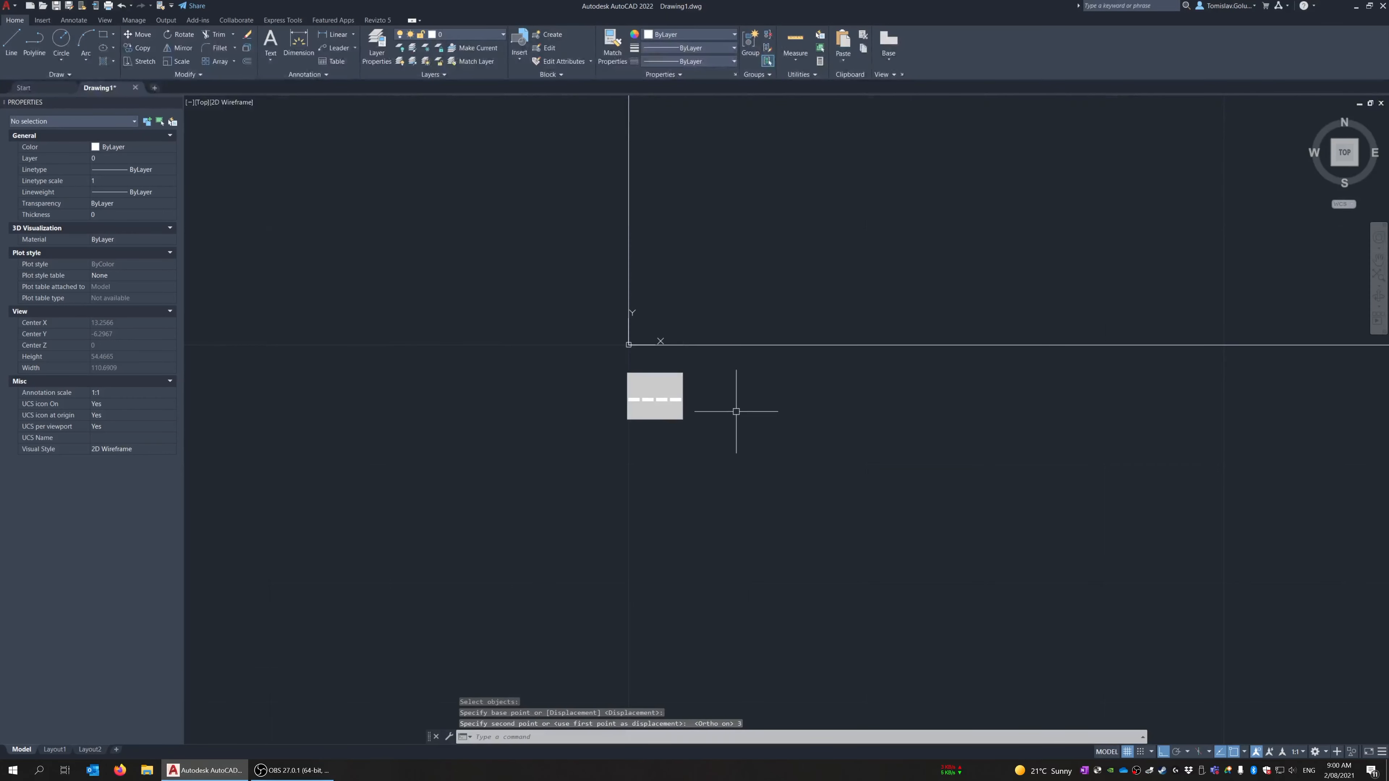
Insert a PlotDate field in the M/d/yyyy h:mm:ss tt format in the empty area left of the rectangle
{"action": "scroll", "coordinate": [777, 437], "scroll_direction": "down", "scroll_amount": 2}
{"action": "type", "text": "field"}
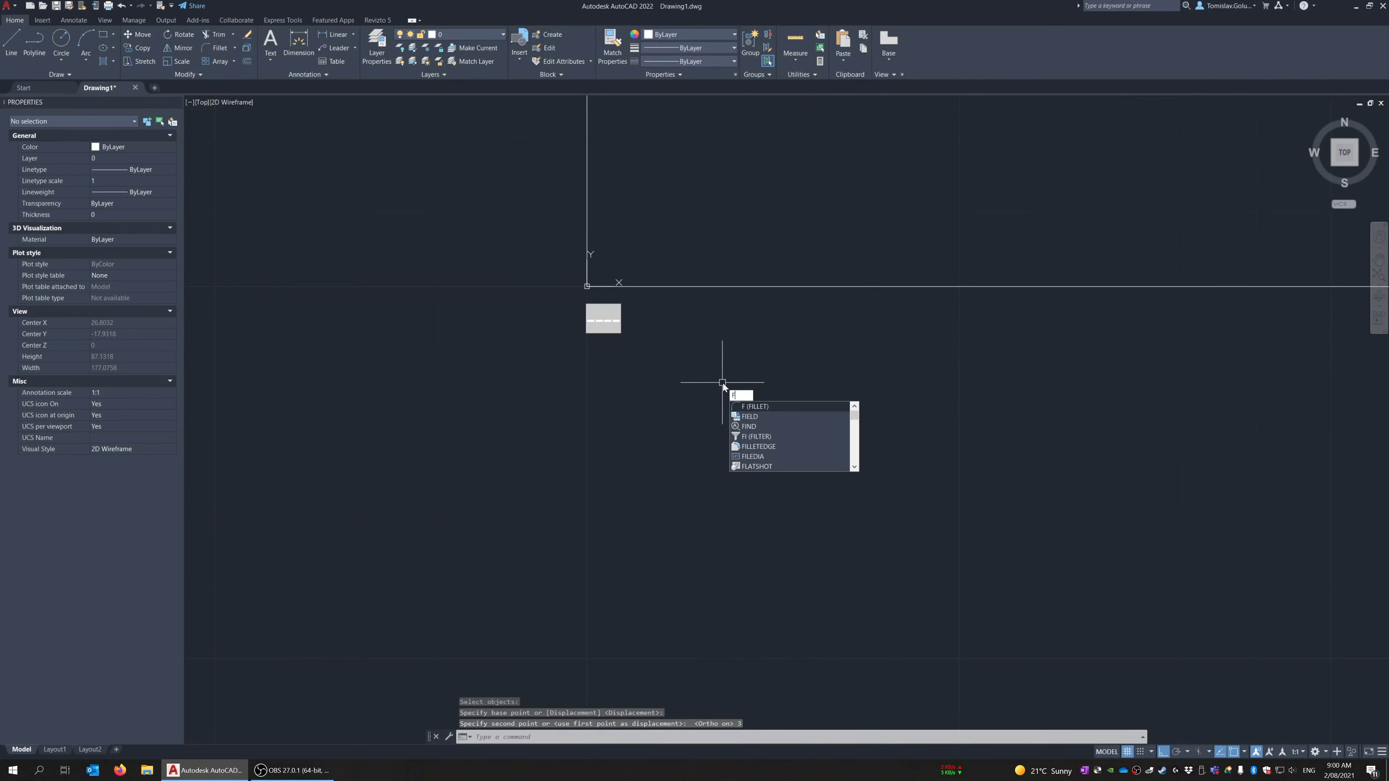
{"action": "key", "text": "Return"}
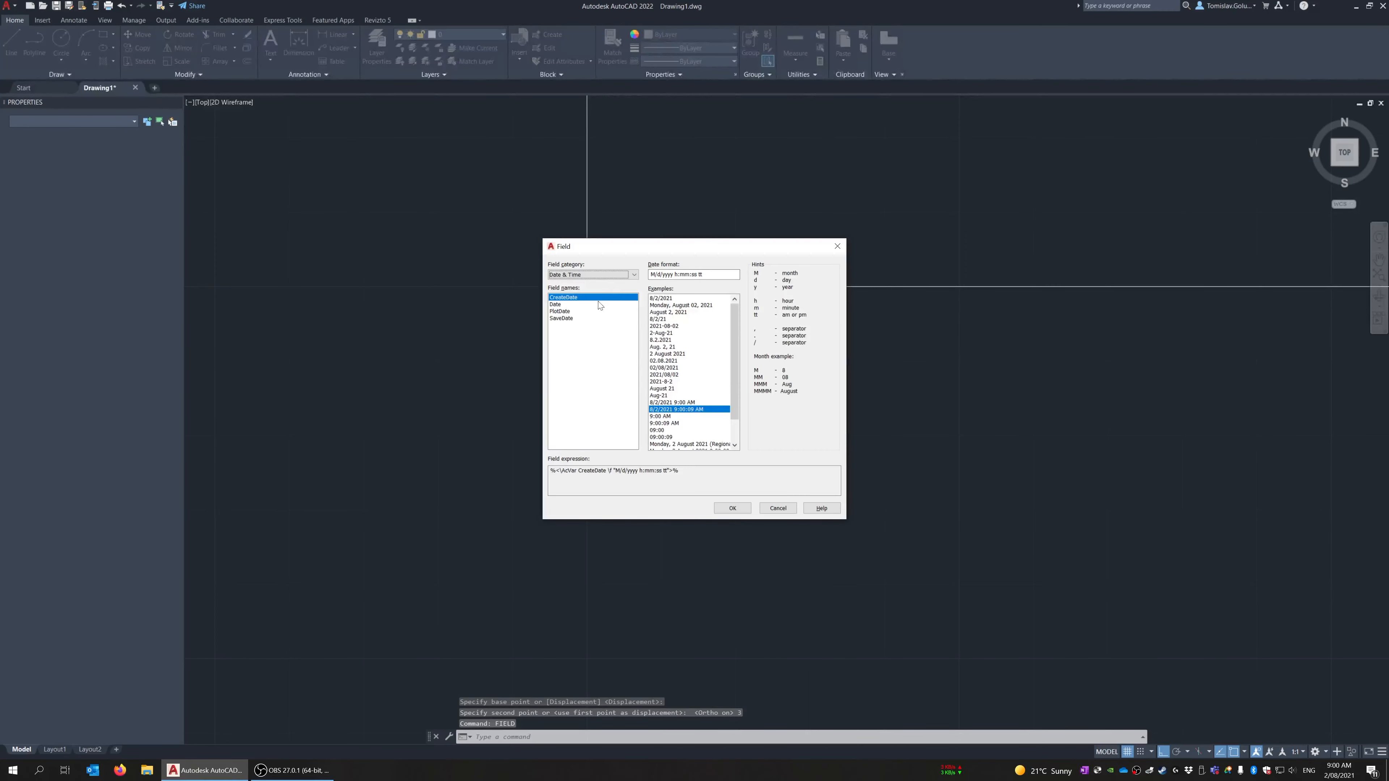
{"action": "left_click", "coordinate": [586, 312]}
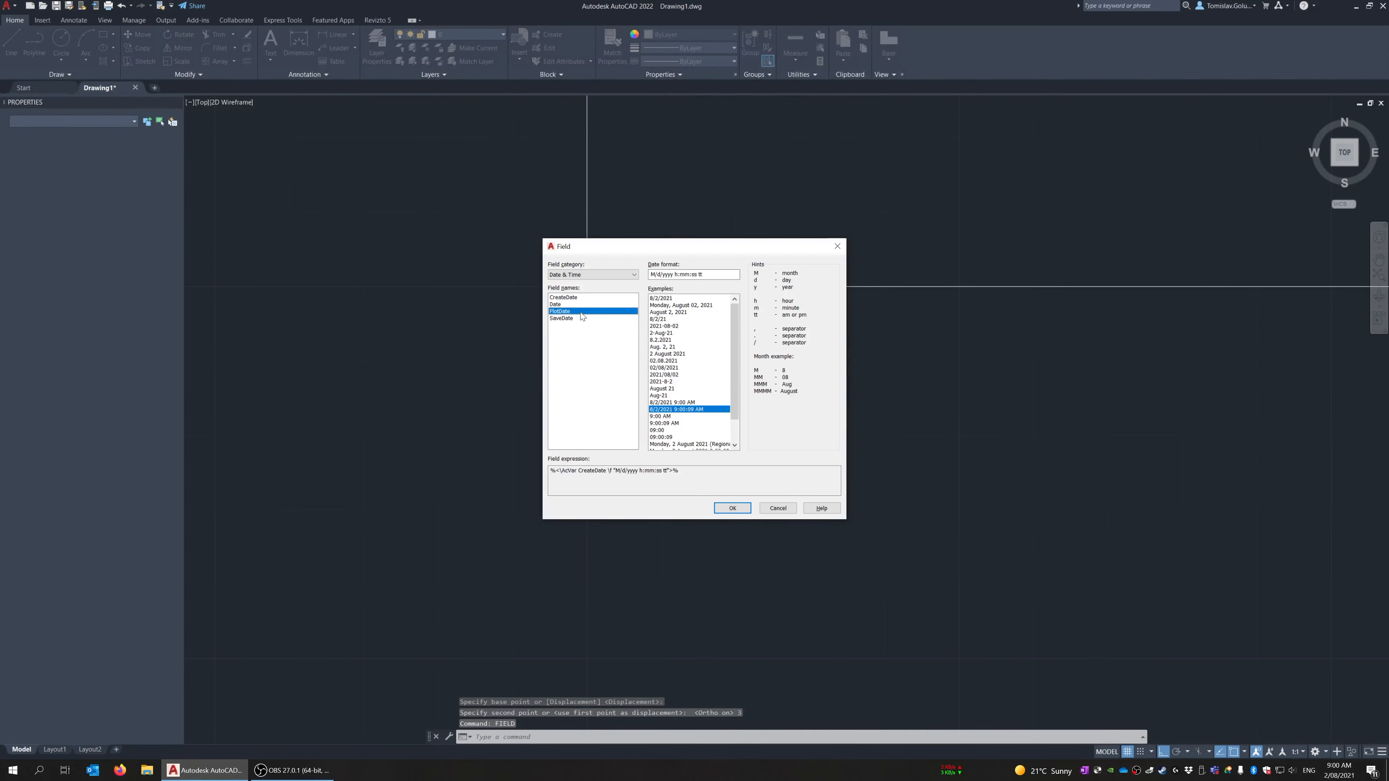
{"action": "left_click", "coordinate": [731, 508]}
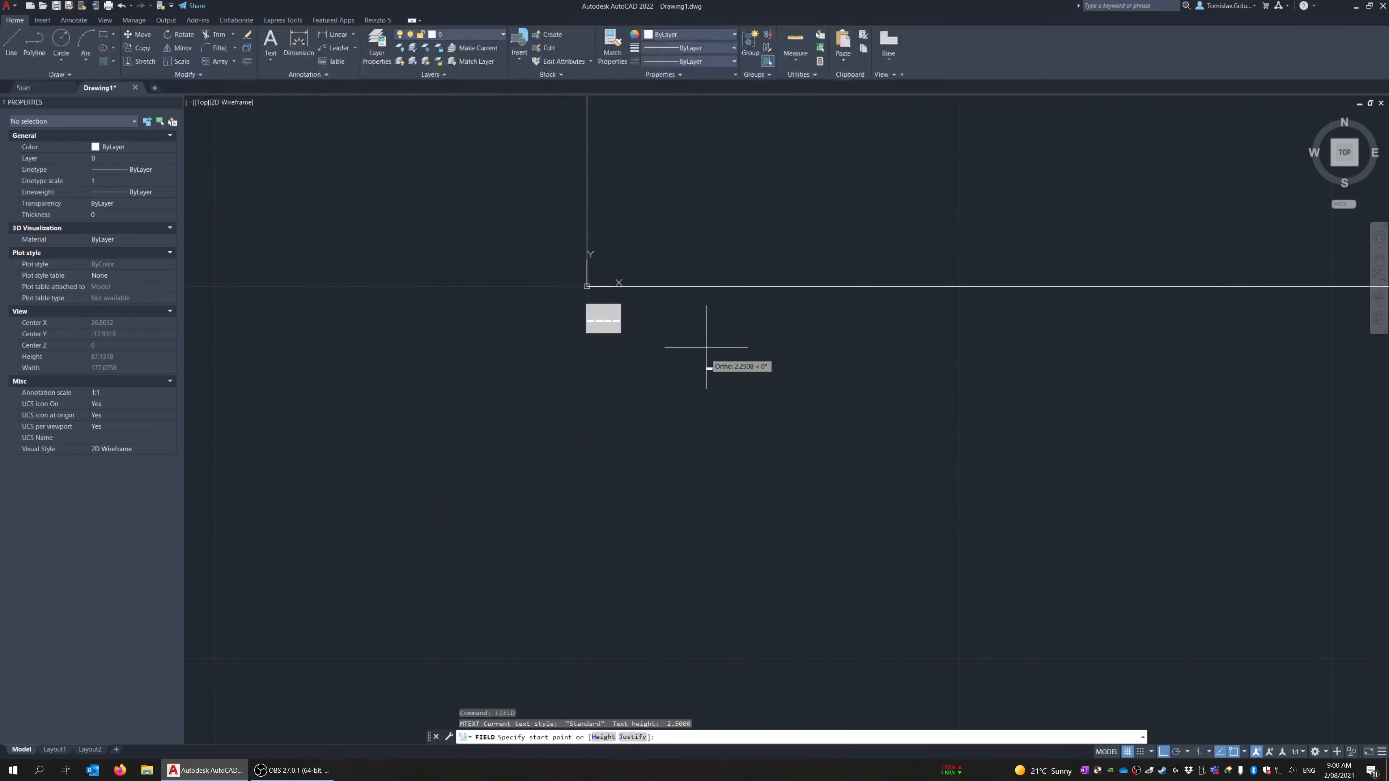
{"action": "left_click", "coordinate": [369, 315]}
Rotate the plot date field 90 degrees and move its insertion point onto the rectangle's lower-left corner
{"action": "left_click", "coordinate": [370, 316]}
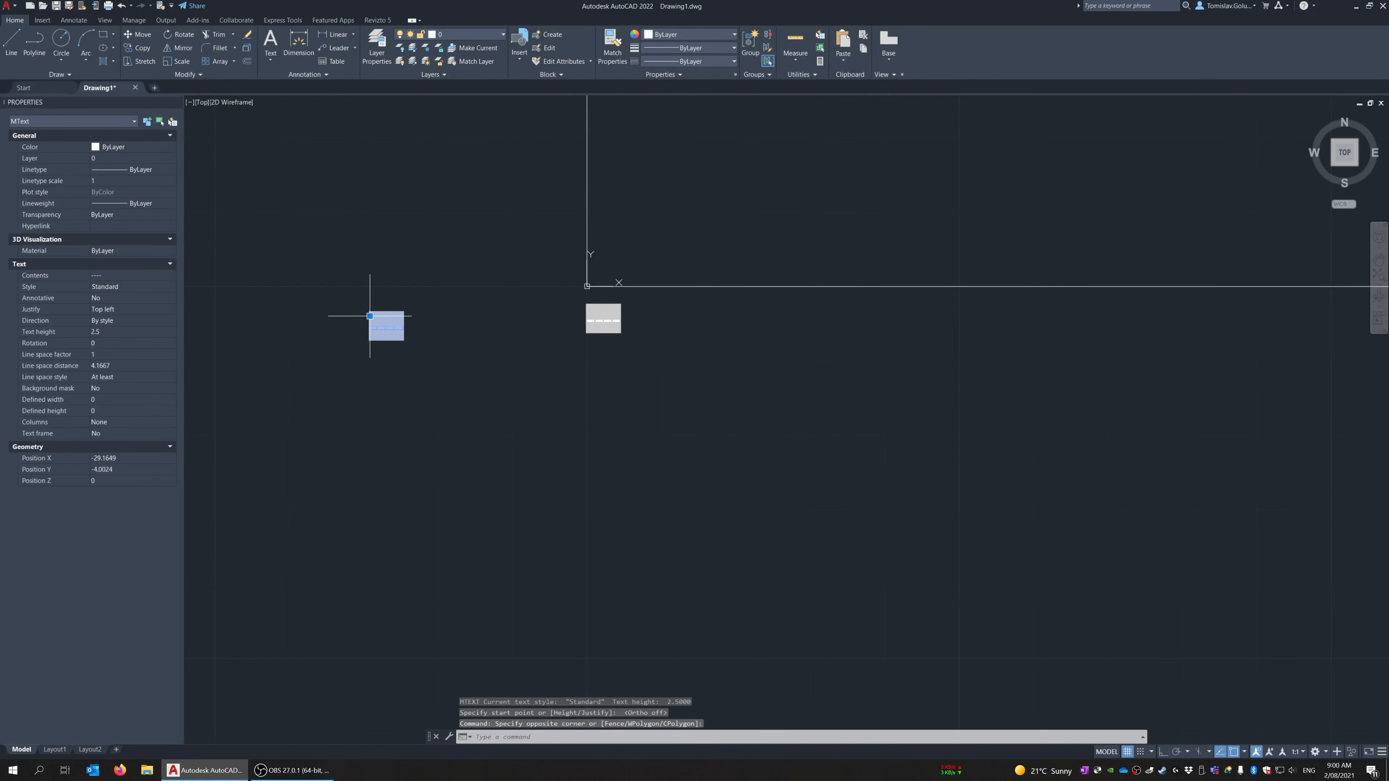
{"action": "left_click", "coordinate": [369, 316]}
{"action": "key", "text": "space"}
{"action": "key", "text": "F8"}
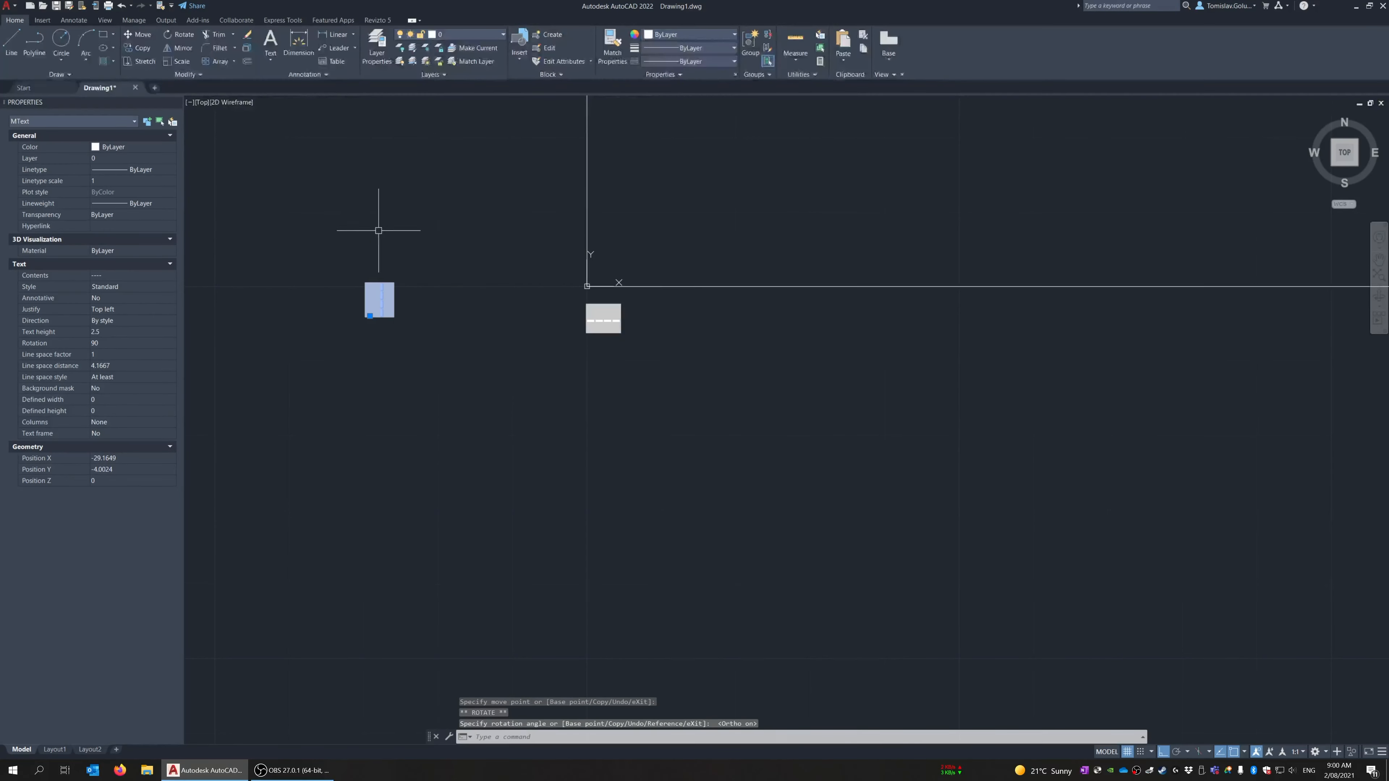
{"action": "left_click", "coordinate": [370, 316]}
{"action": "left_click", "coordinate": [370, 316]}
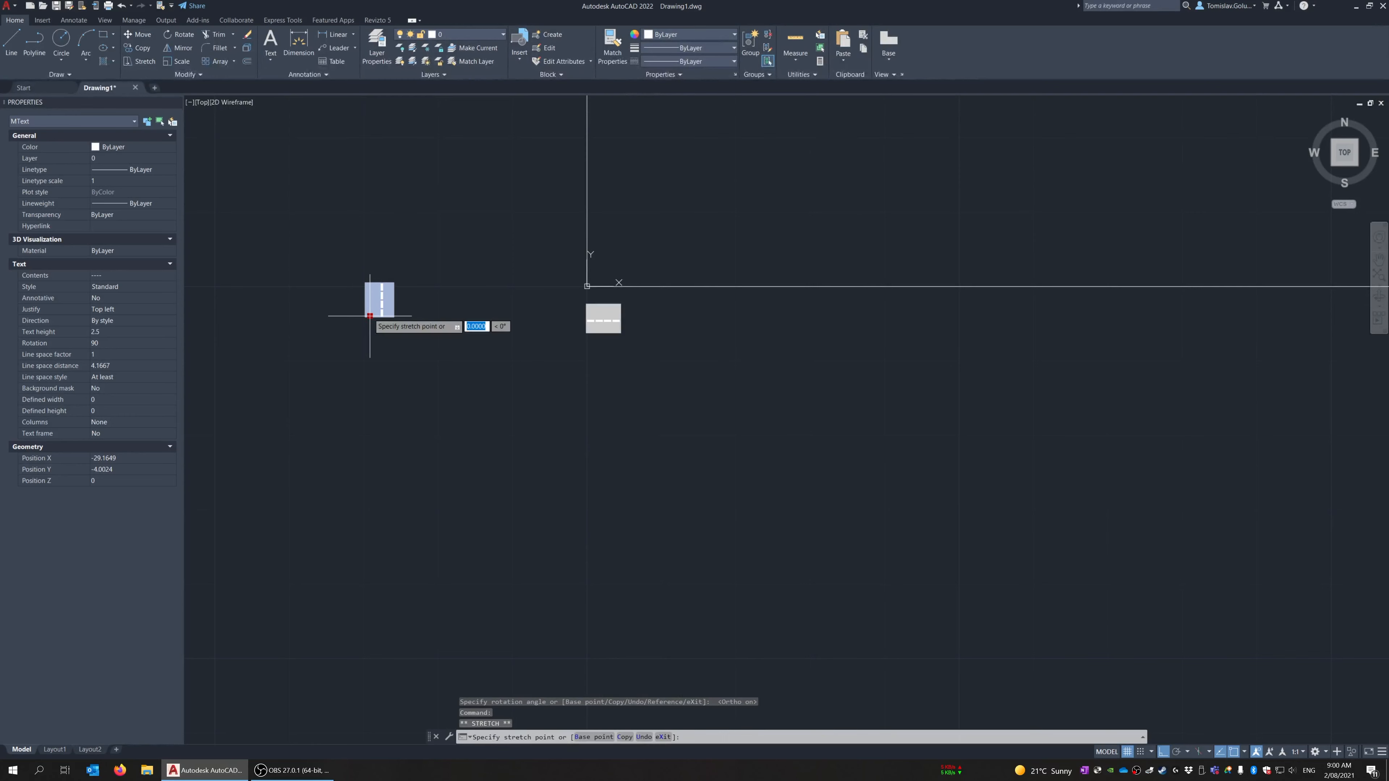
{"action": "left_click", "coordinate": [587, 251]}
Move the plot date field 3 units straight to the left
{"action": "type", "text": "m"}
{"action": "key", "text": "space"}
{"action": "left_click", "coordinate": [528, 249]}
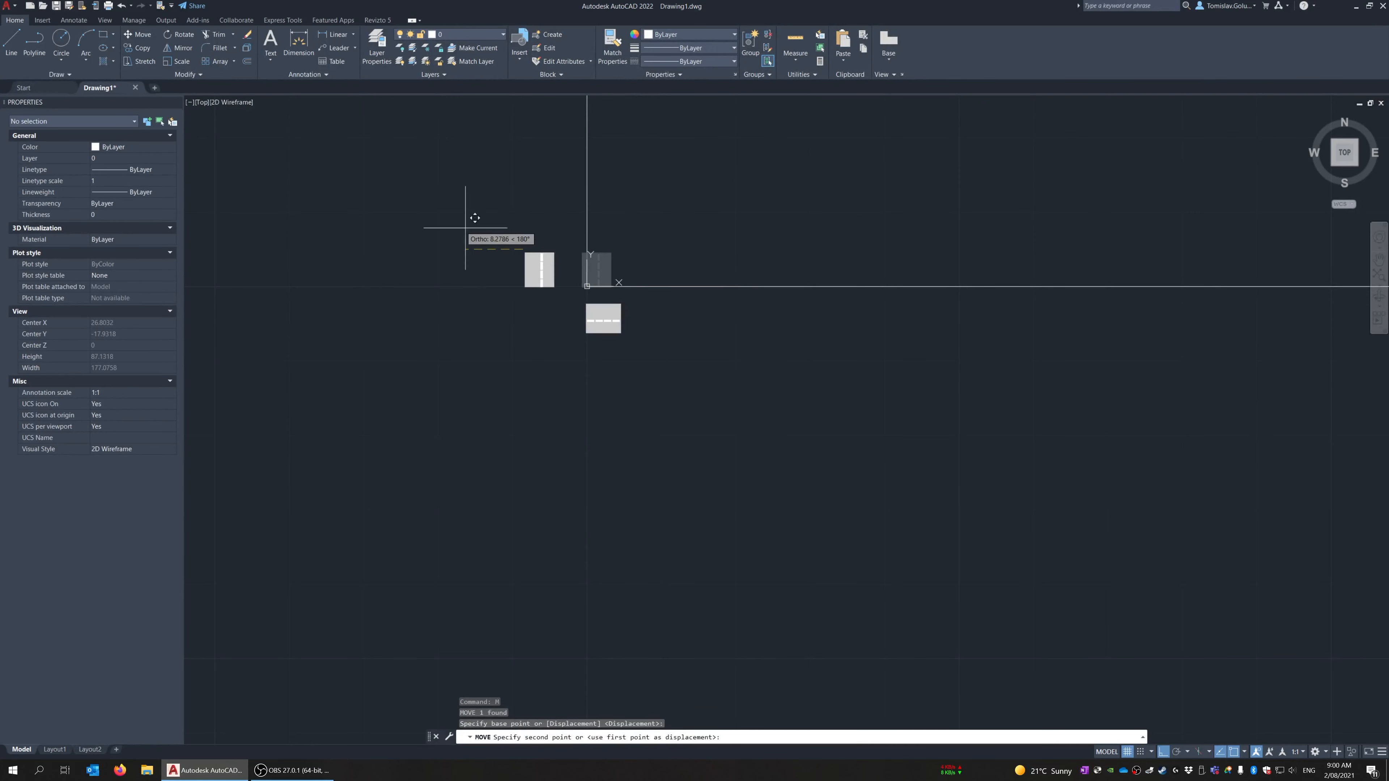
{"action": "type", "text": "3"}
{"action": "key", "text": "space"}
Move the rotated plot date field another 4 units to the left, clear of the rectangle's edge
{"action": "key", "text": "space"}
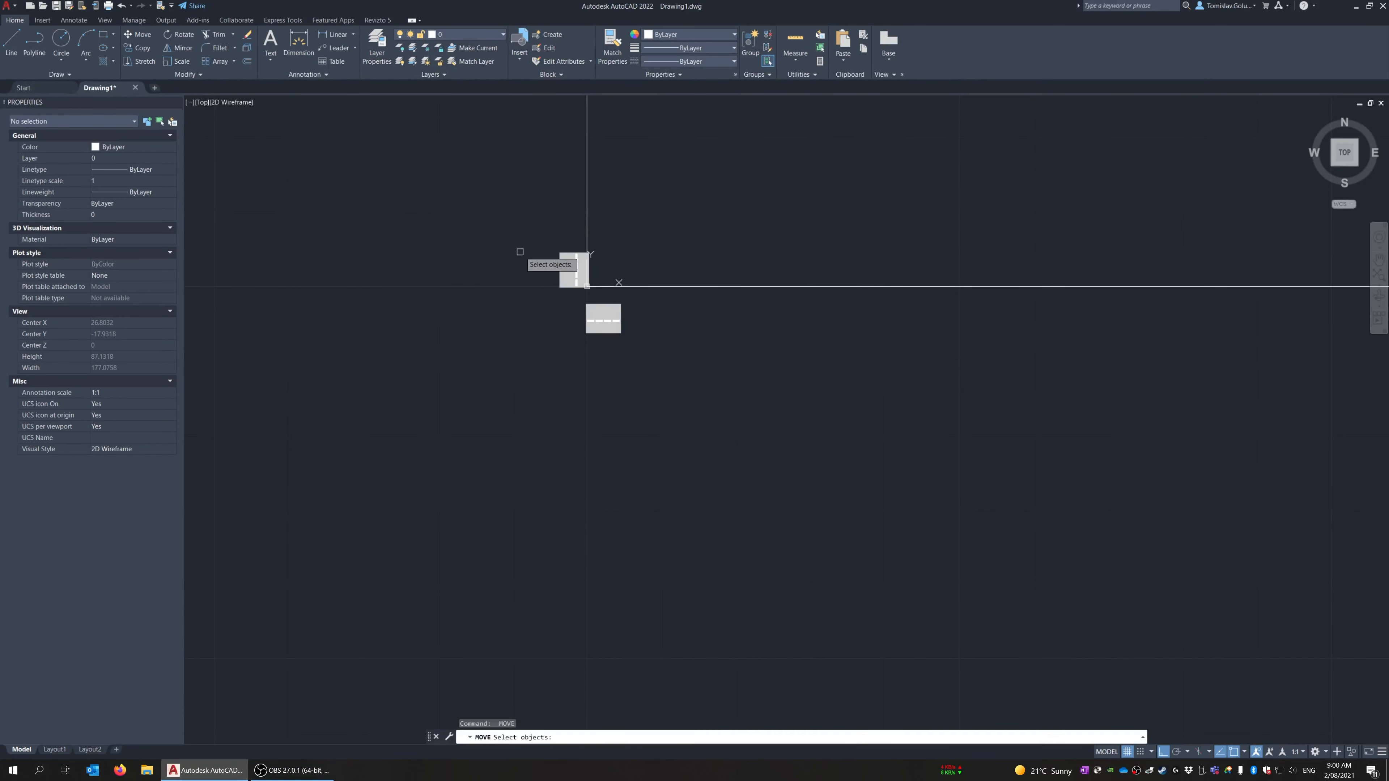
{"action": "left_click", "coordinate": [582, 268]}
{"action": "key", "text": "space"}
{"action": "left_click", "coordinate": [455, 272]}
{"action": "type", "text": "4"}
{"action": "key", "text": "space"}
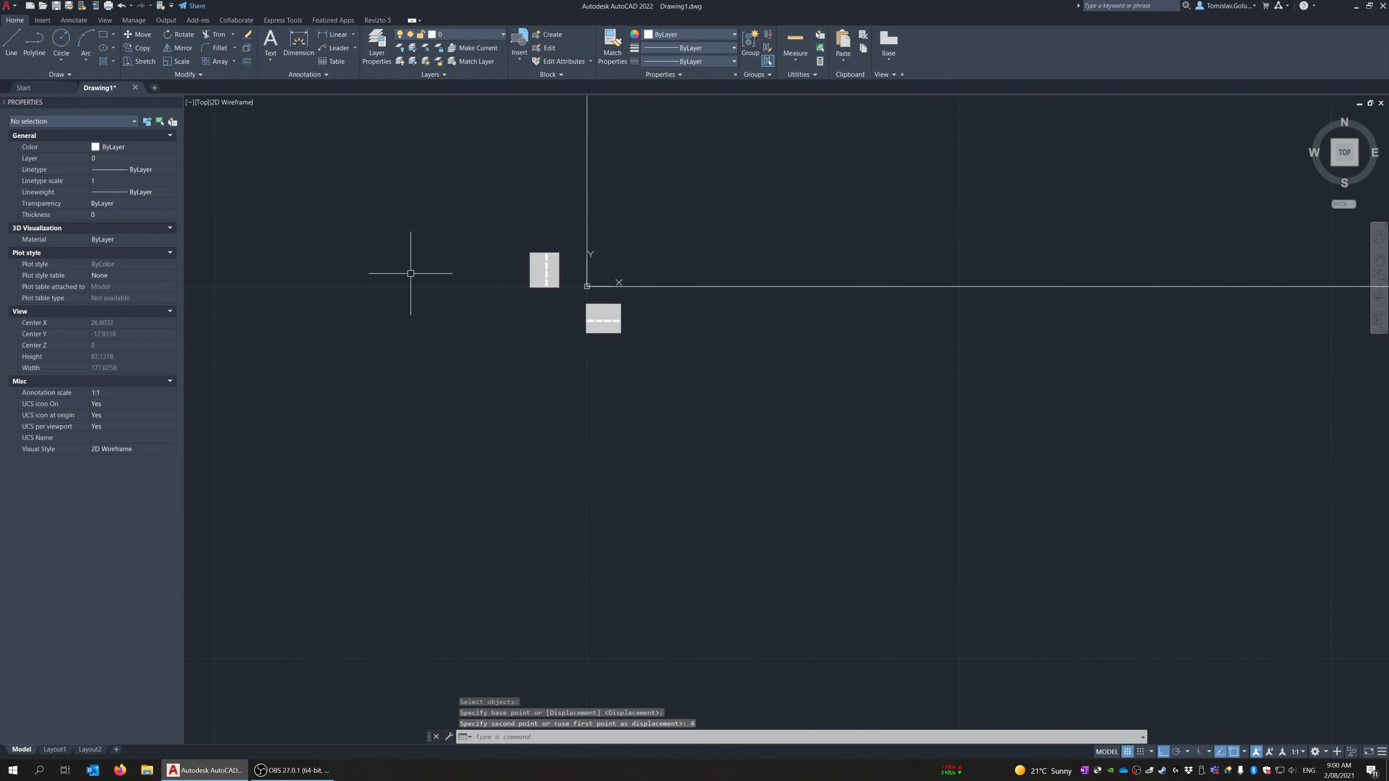
Start a new field and choose Filename from the Document category in Lowercase format, with path and filename and the file extension
{"action": "middle_click_drag", "start_coordinate": [548, 296], "coordinate": [528, 347]}
{"action": "scroll", "coordinate": [342, 373], "scroll_direction": "down", "scroll_amount": 5}
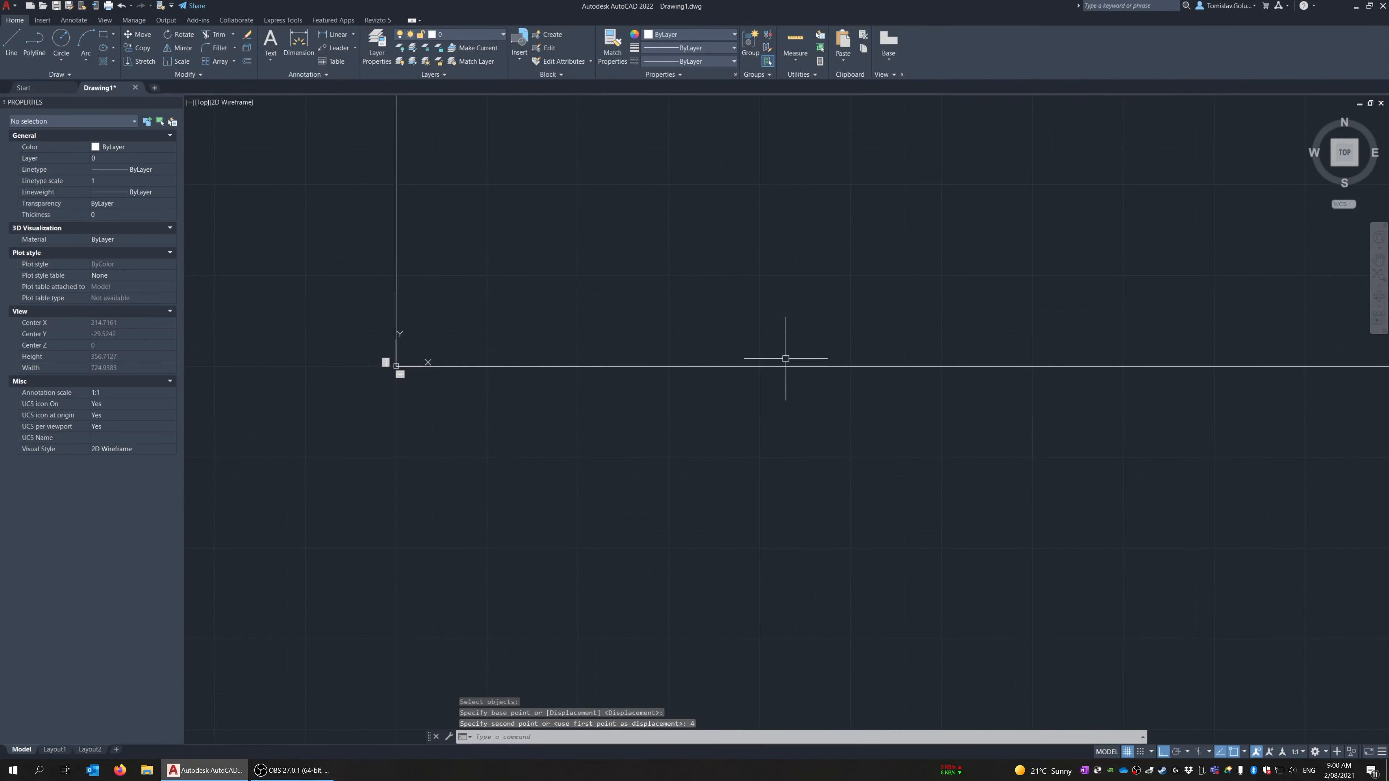
{"action": "mouse_move", "coordinate": [1296, 365]}
{"action": "middle_mouse_down"}
{"action": "mouse_move", "coordinate": [895, 369]}
{"action": "mouse_move", "coordinate": [328, 402]}
{"action": "middle_mouse_up"}
{"action": "scroll", "coordinate": [930, 394], "scroll_direction": "up", "scroll_amount": 5}
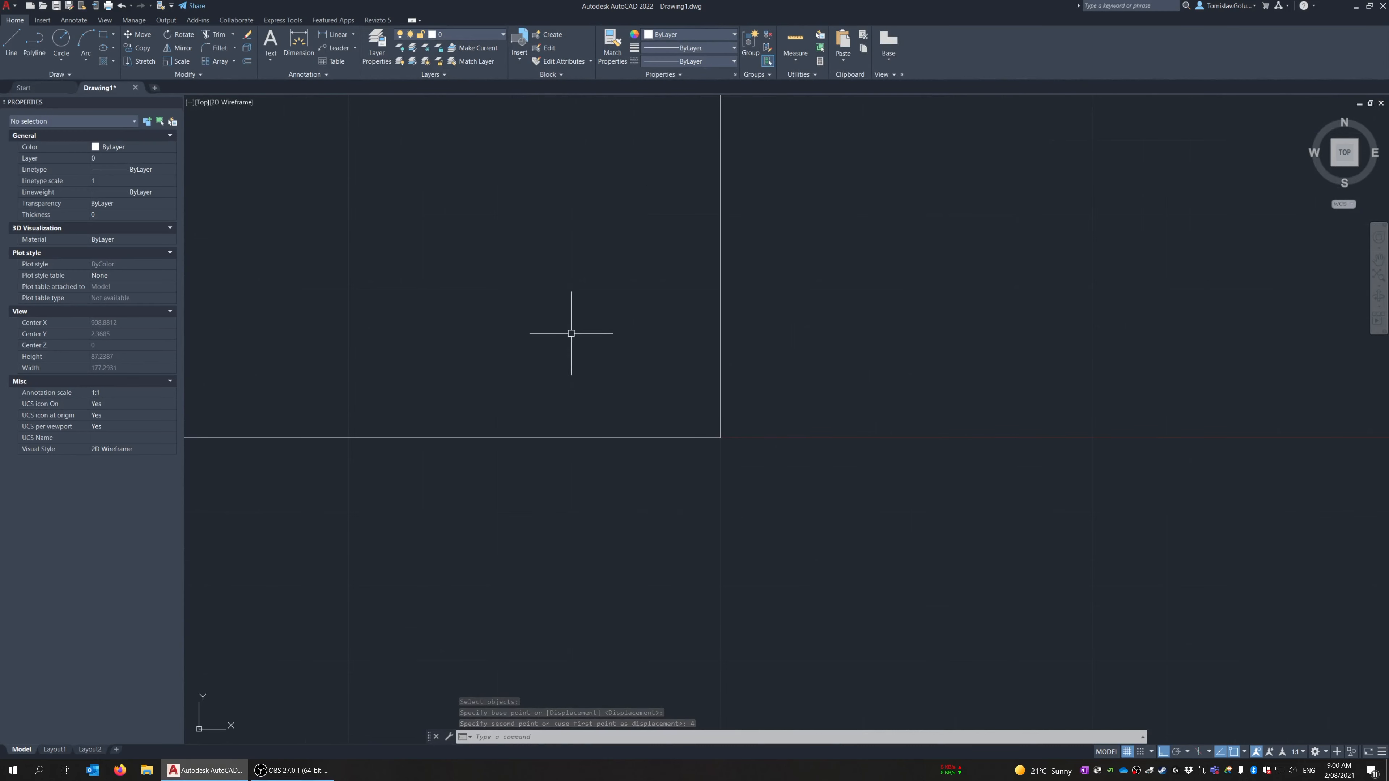
{"action": "type", "text": "field"}
{"action": "key", "text": "Return"}
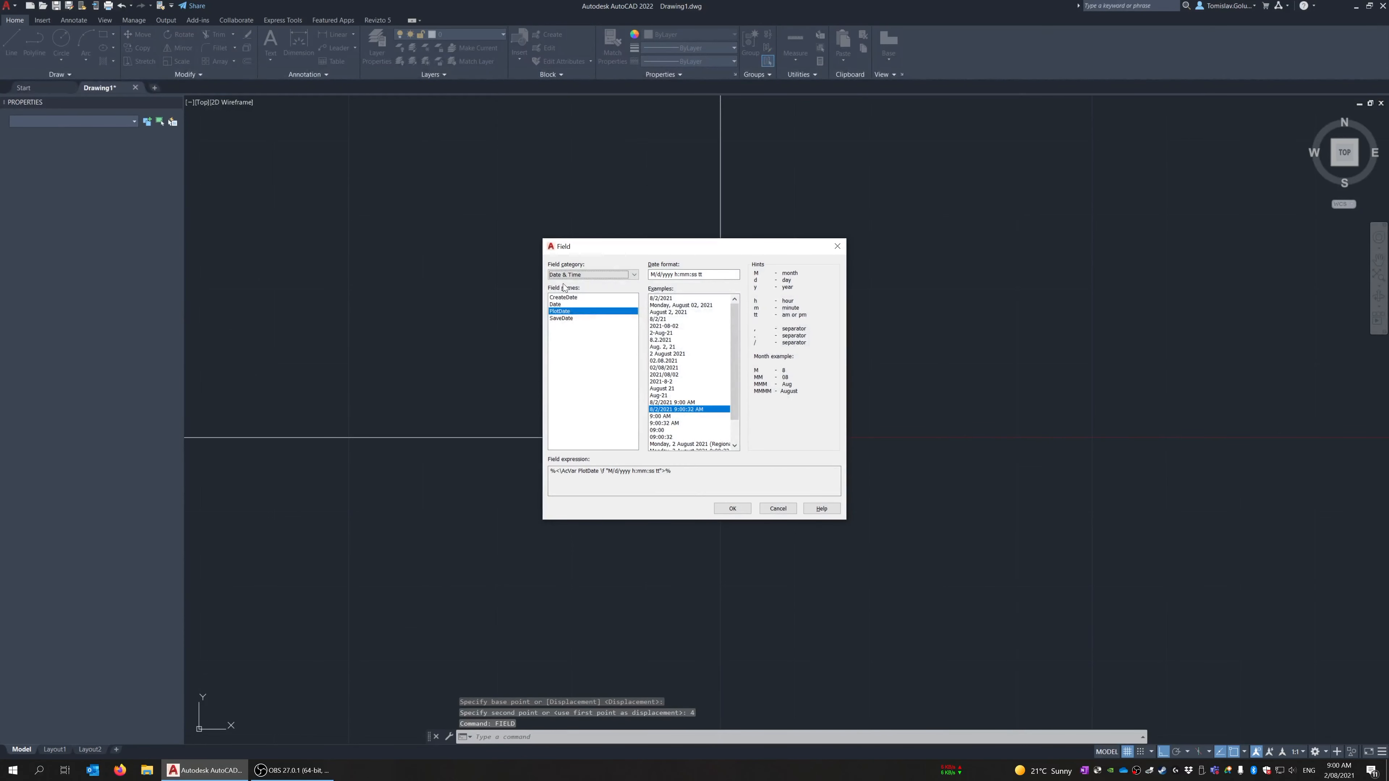
{"action": "left_click", "coordinate": [565, 275]}
{"action": "left_click", "coordinate": [561, 297]}
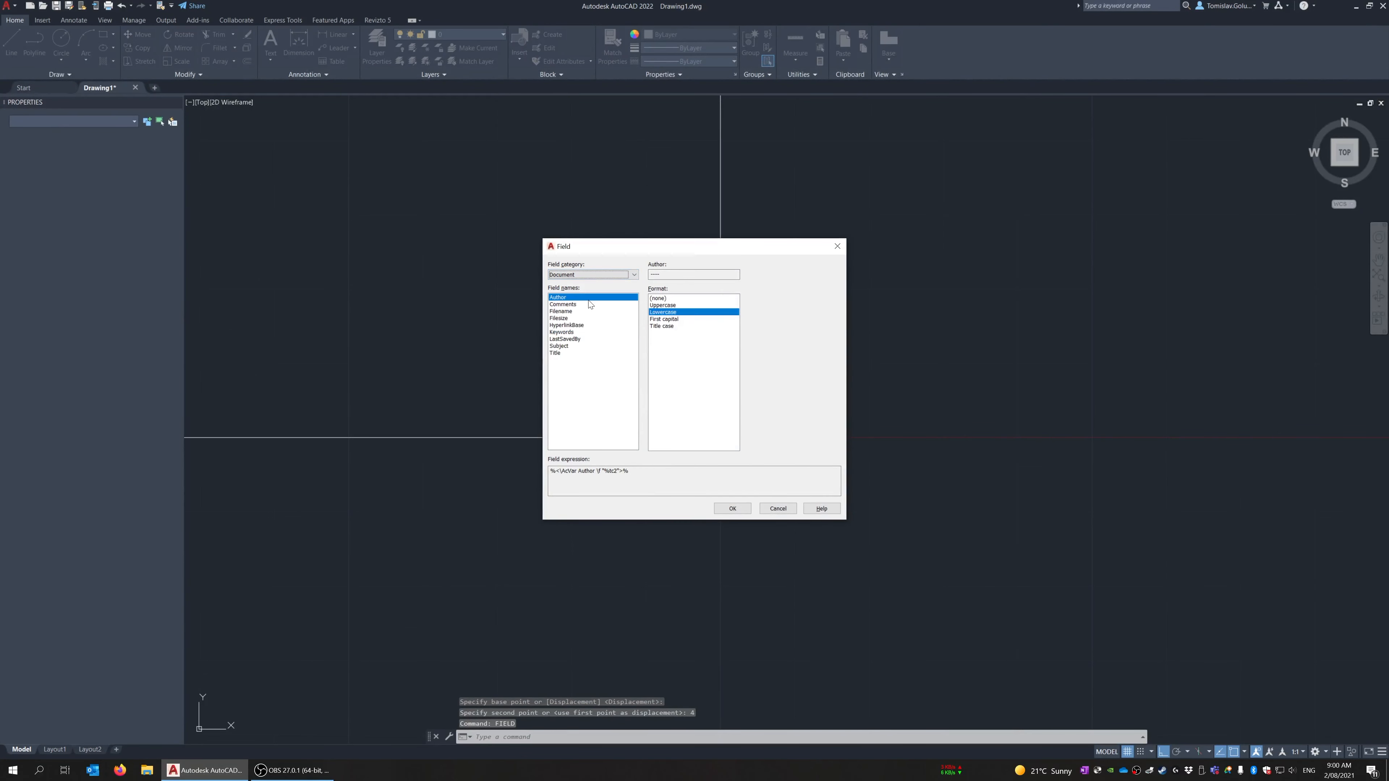
{"action": "left_click", "coordinate": [673, 313]}
{"action": "left_click", "coordinate": [573, 305]}
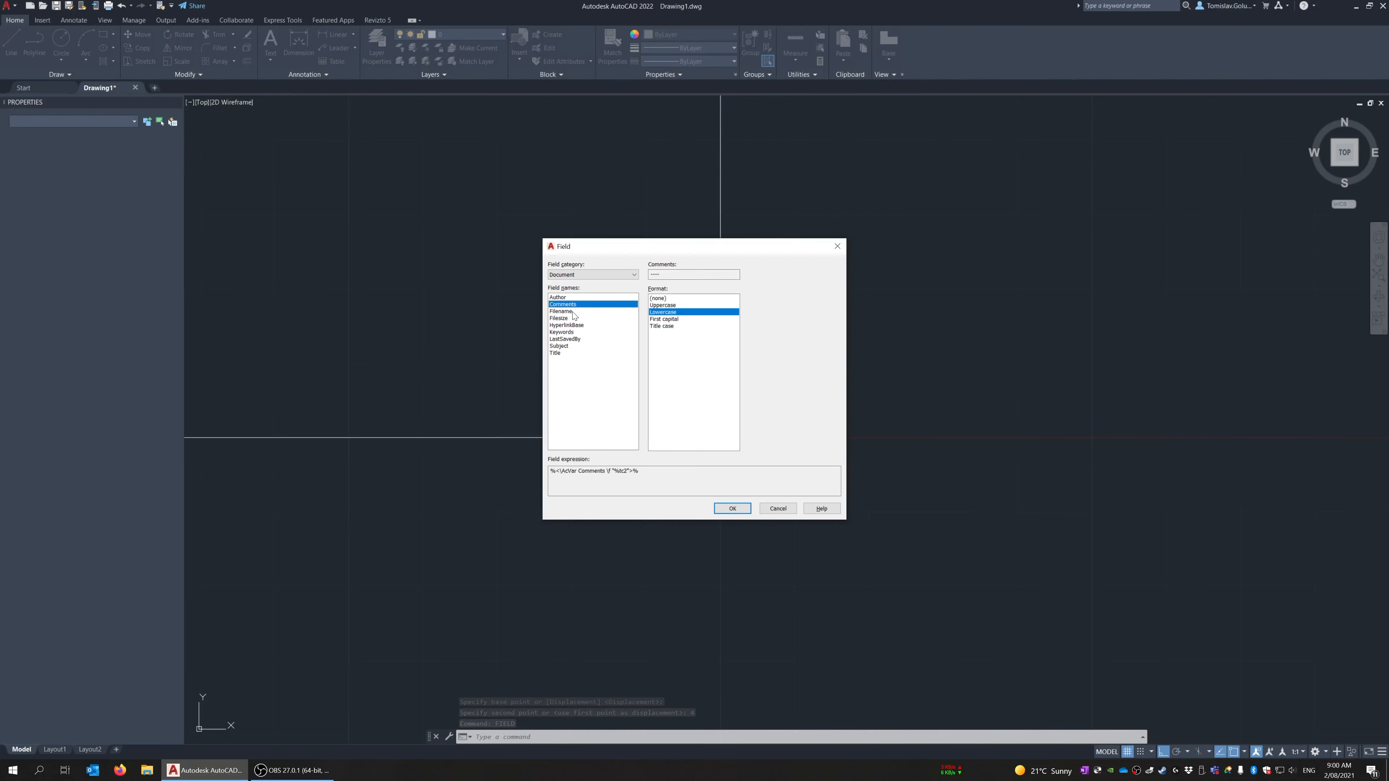
{"action": "left_click", "coordinate": [573, 311]}
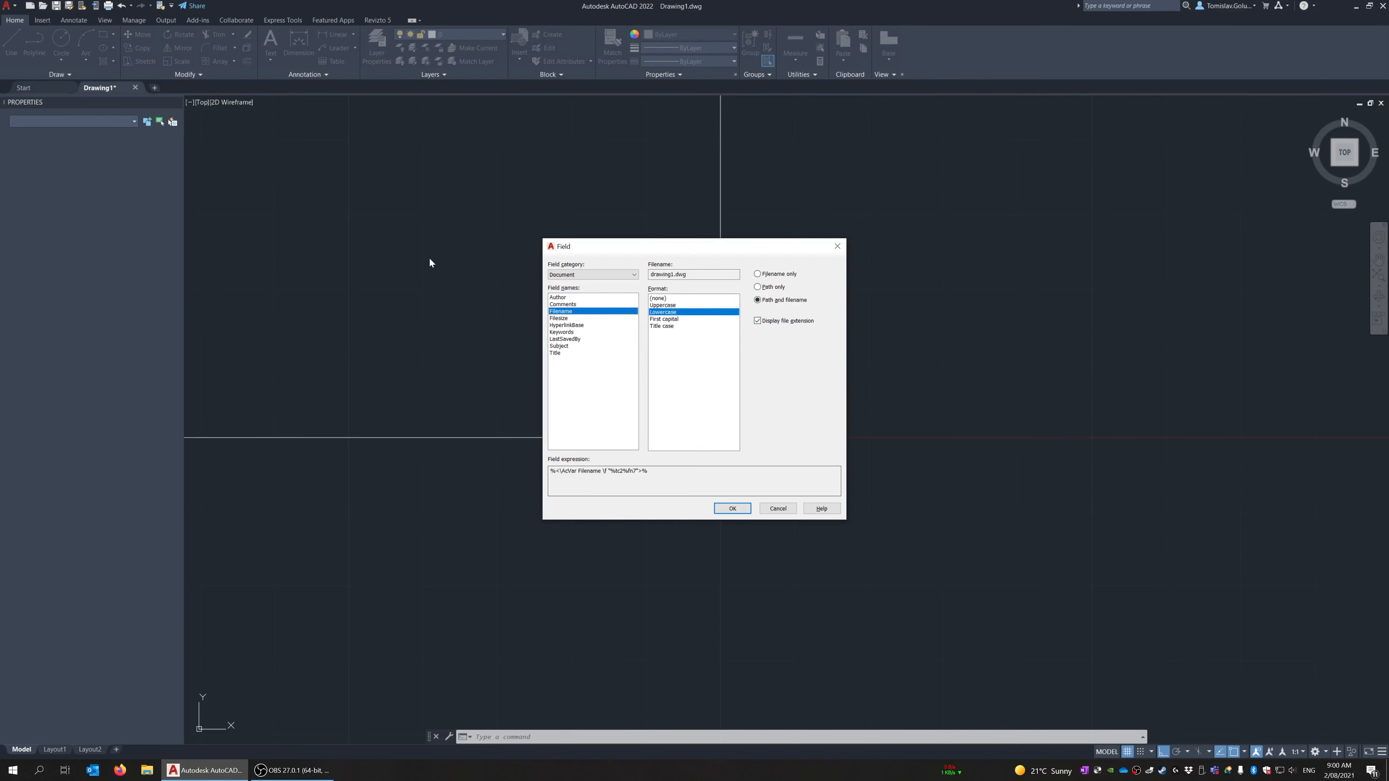
Place the filename field with its start point on the endpoint at the rectangle's lower-right corner
{"action": "left_click", "coordinate": [721, 508]}
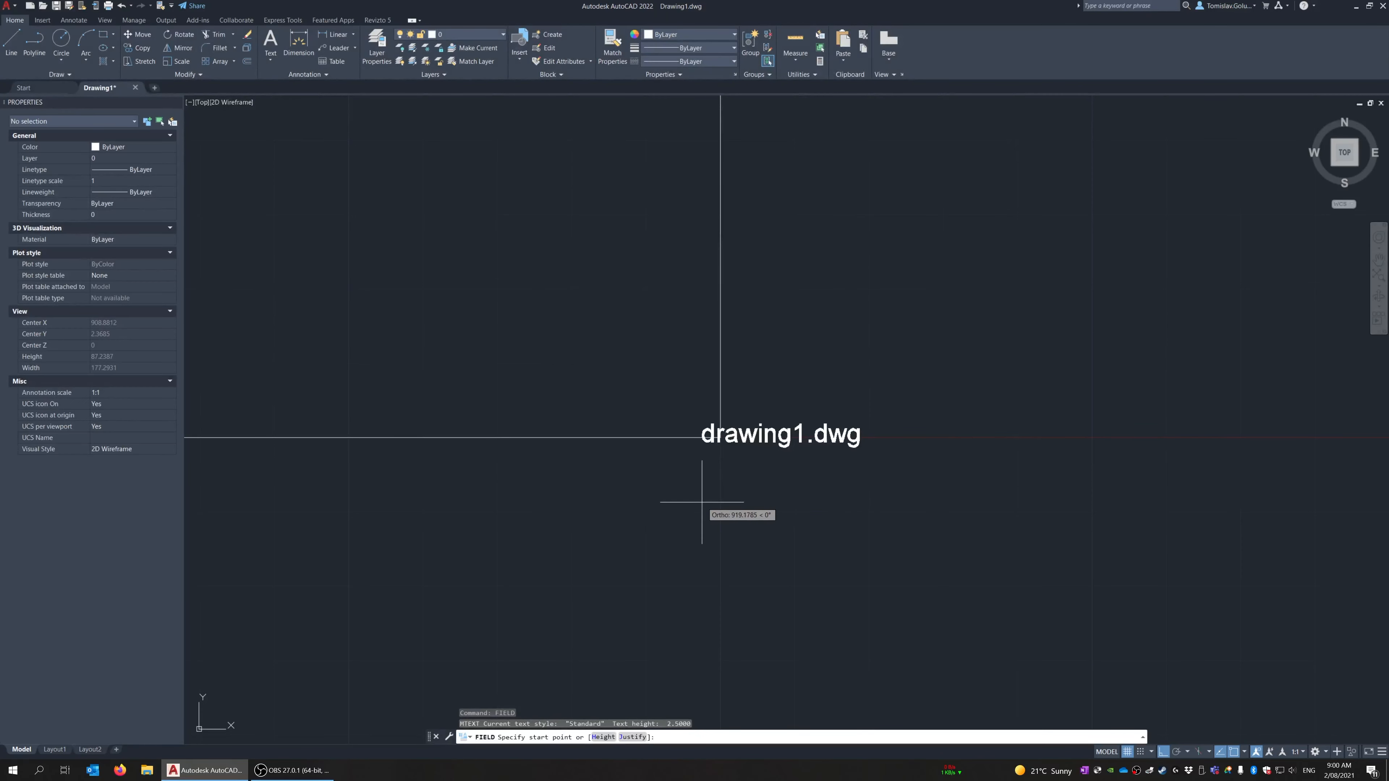
{"action": "type", "text": "end"}
{"action": "key", "text": "Return"}
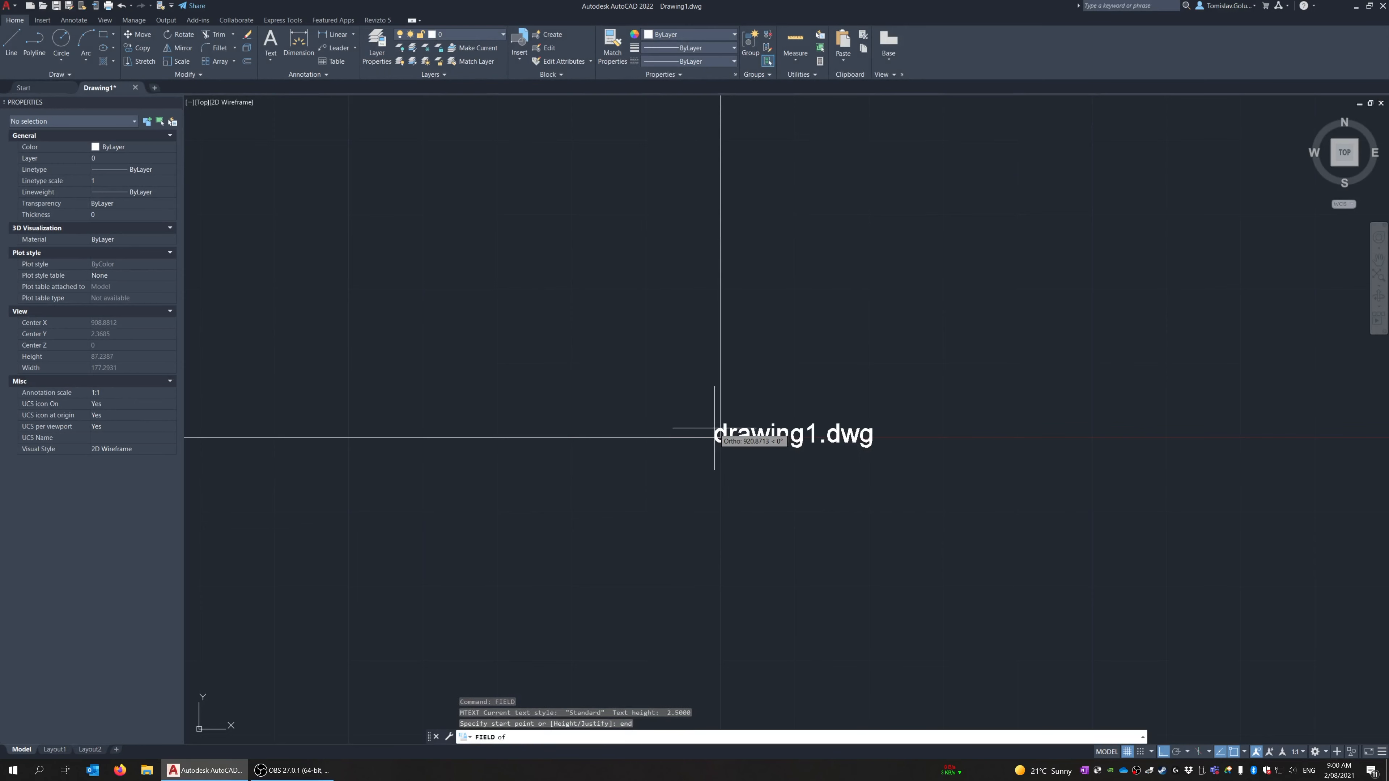
{"action": "left_click", "coordinate": [715, 428]}
{"action": "left_click", "coordinate": [721, 436]}
{"action": "key", "text": "space"}
{"action": "key", "text": "Escape"}
{"action": "key", "text": "Escape"}
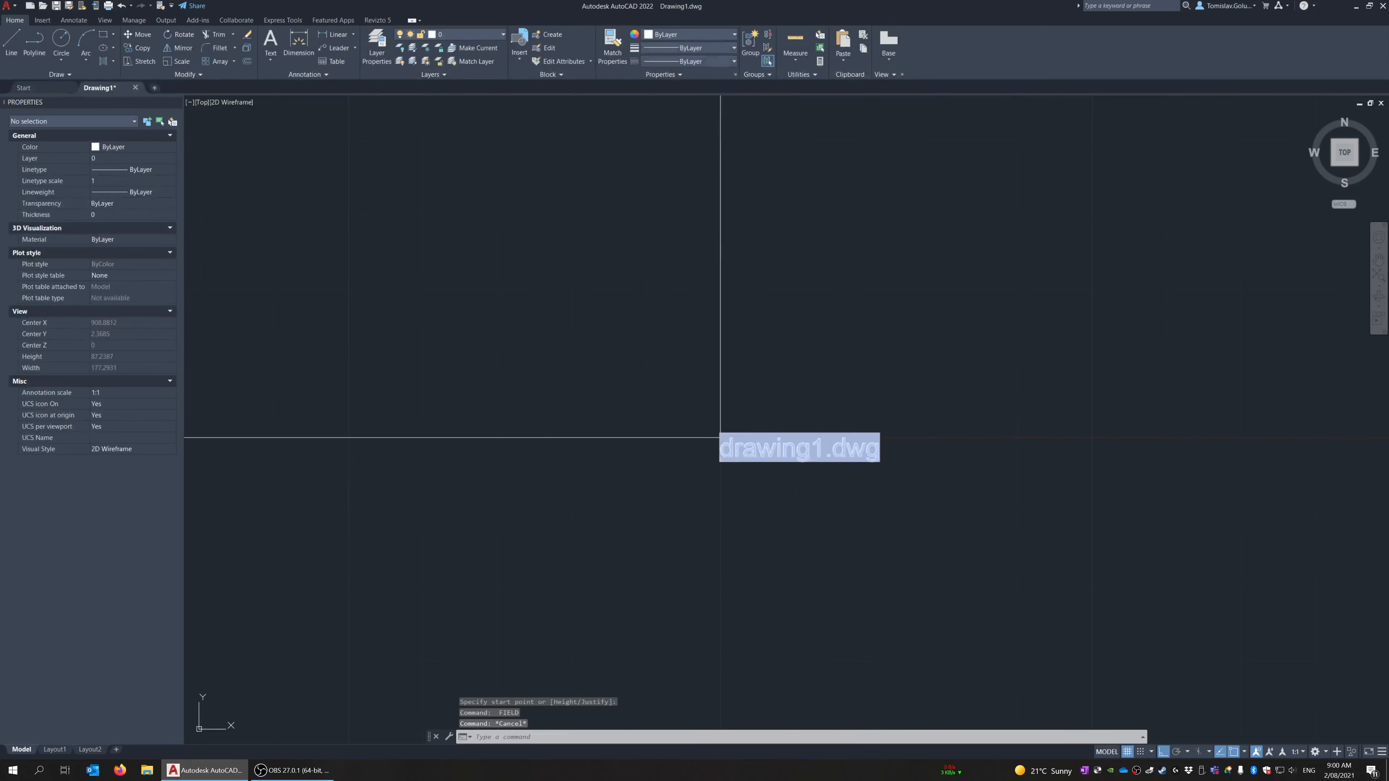
{"action": "key", "text": "Escape"}
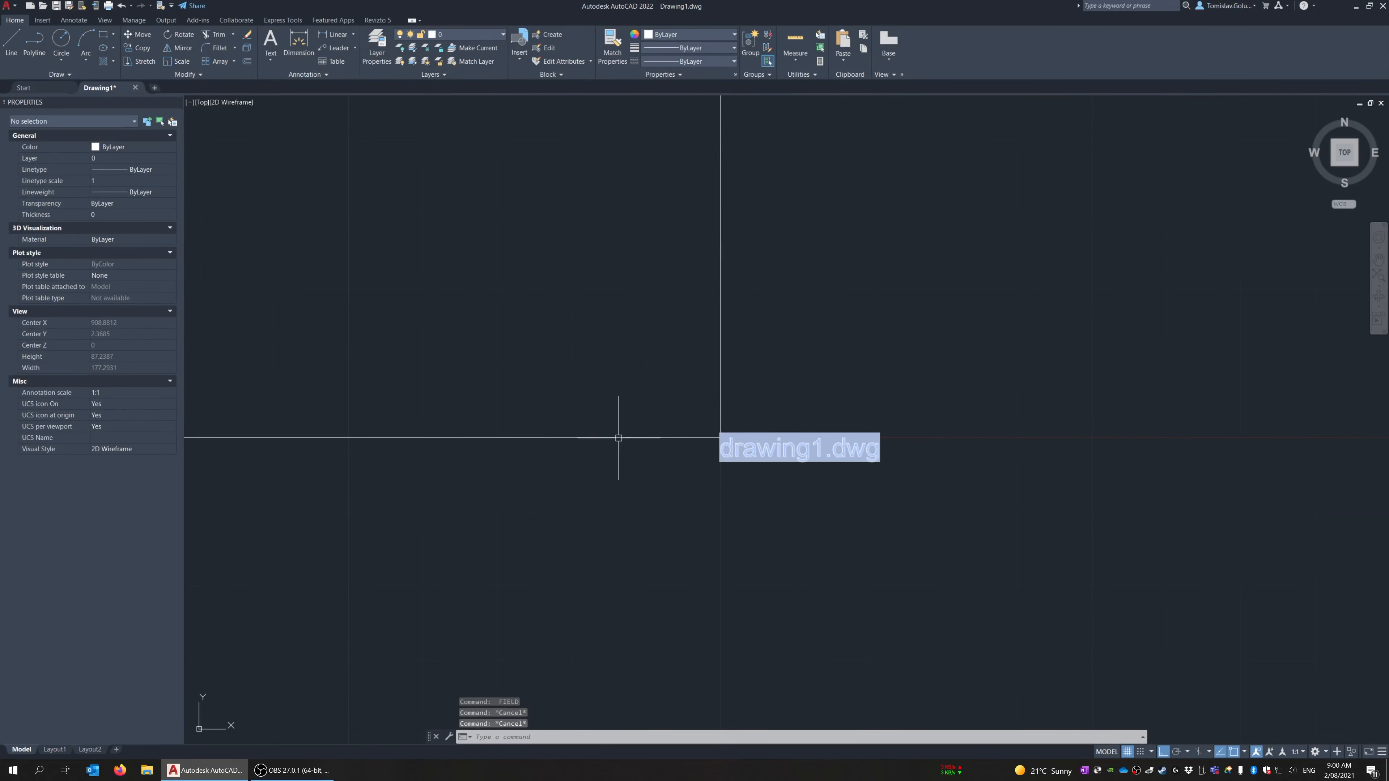
Set the filename text's justification to Top right and move its insertion point back to the rectangle's lower-right corner
{"action": "left_click", "coordinate": [739, 455]}
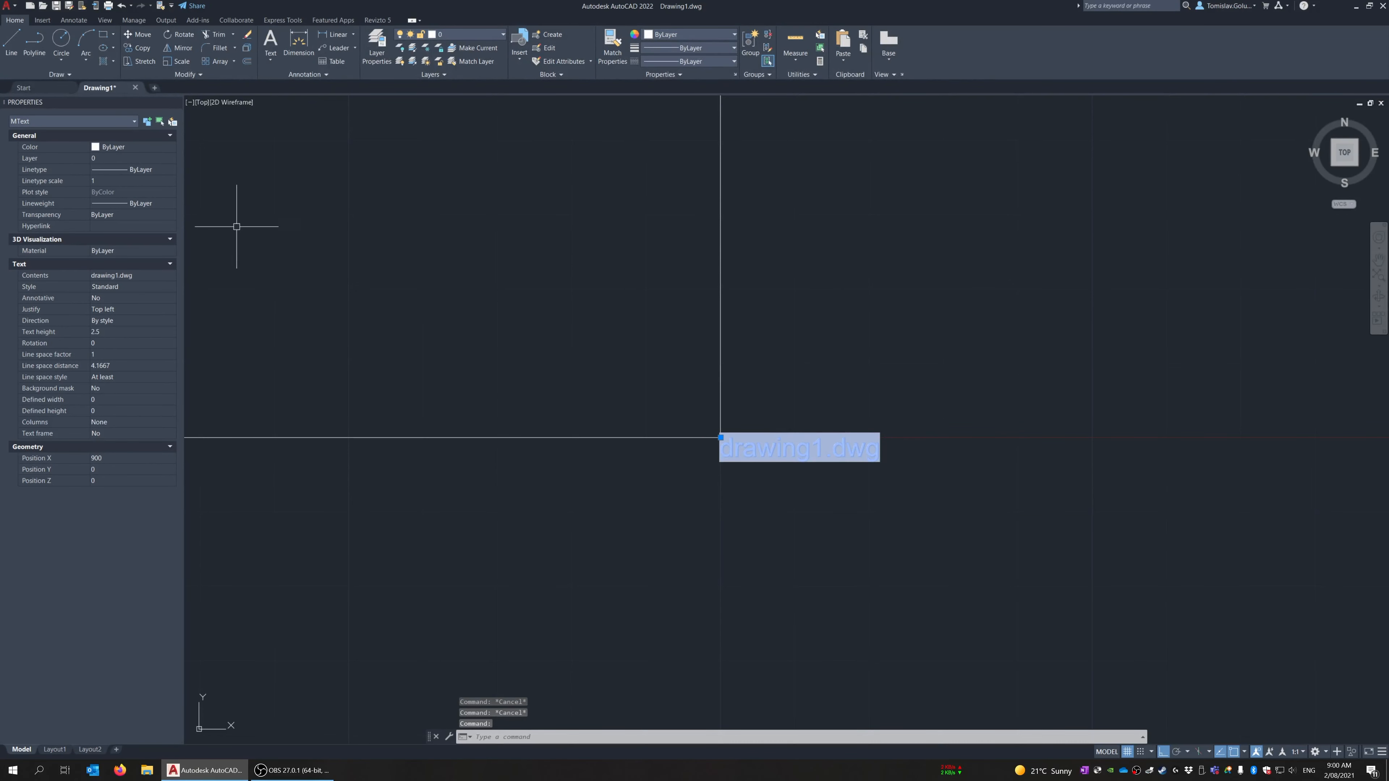
{"action": "left_click", "coordinate": [118, 308]}
{"action": "left_click", "coordinate": [118, 308]}
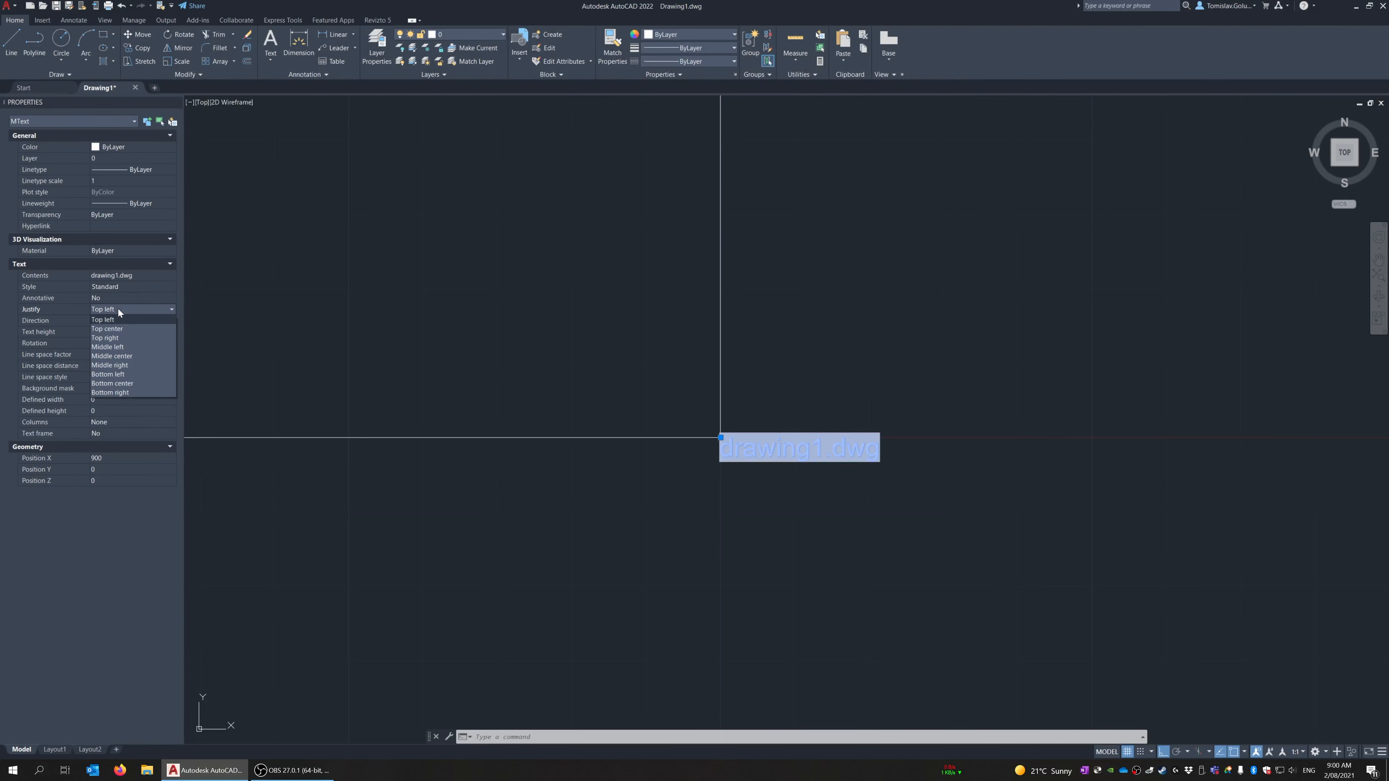
{"action": "left_click", "coordinate": [118, 337]}
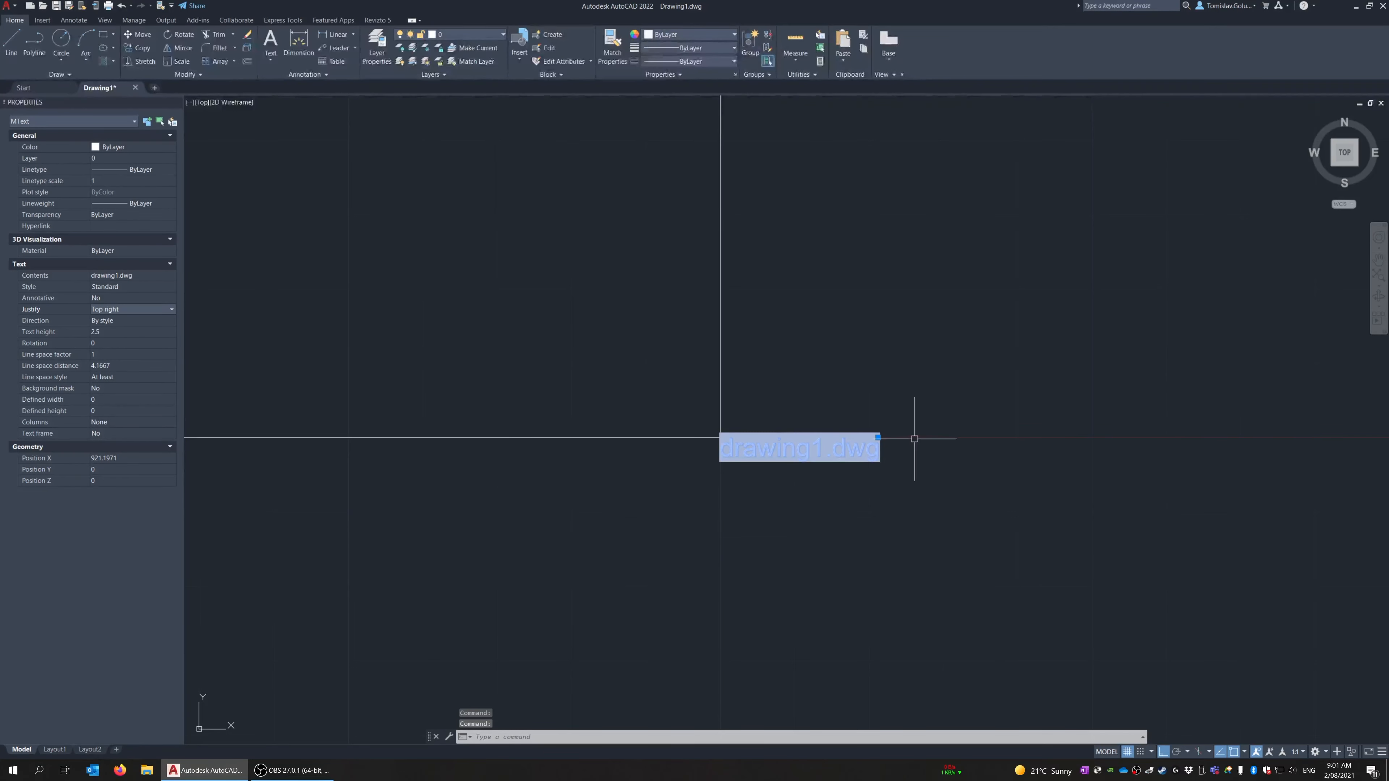
{"action": "left_click", "coordinate": [877, 437]}
{"action": "left_click", "coordinate": [723, 396]}
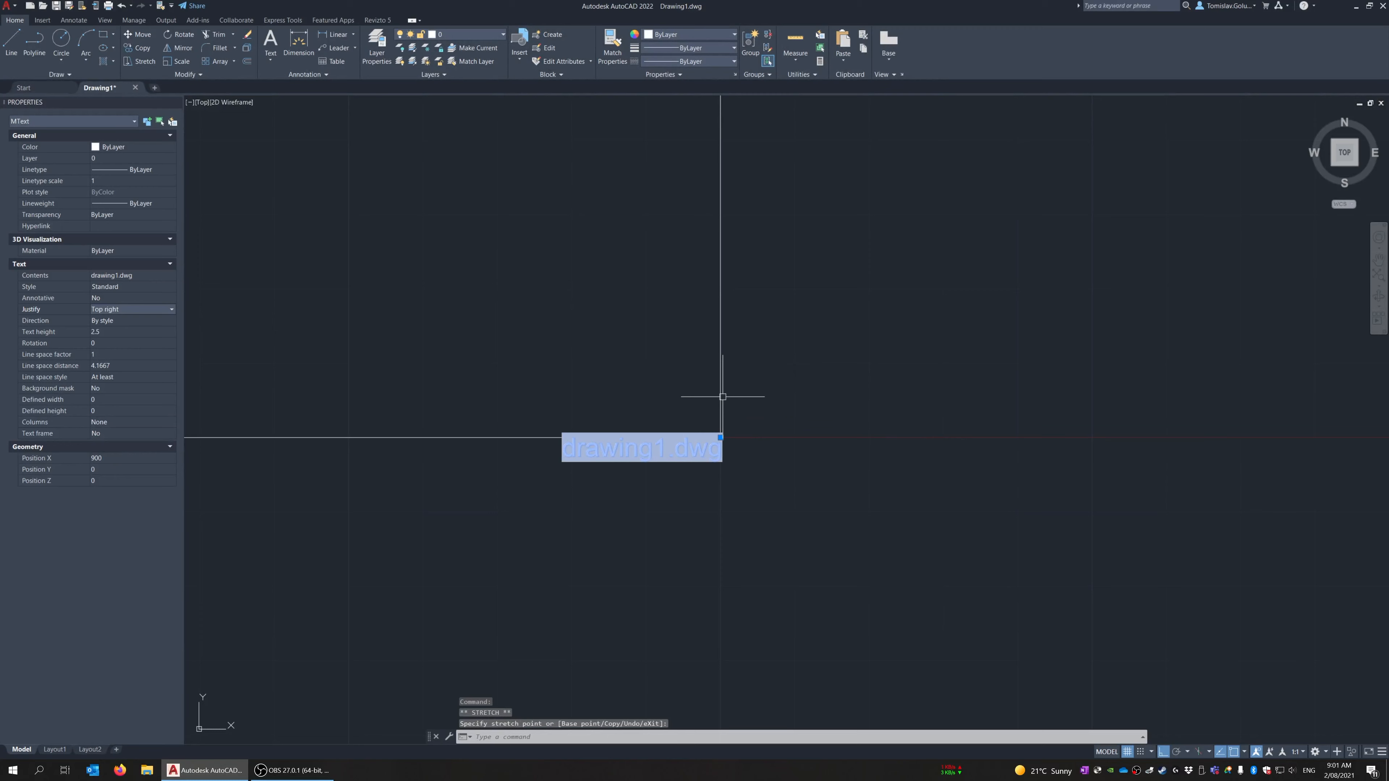
Move the filename field 3 units straight down, below the rectangle's bottom edge
{"action": "type", "text": "m"}
{"action": "key", "text": "Return"}
{"action": "left_click", "coordinate": [818, 456]}
{"action": "type", "text": "3"}
{"action": "key", "text": "Return"}
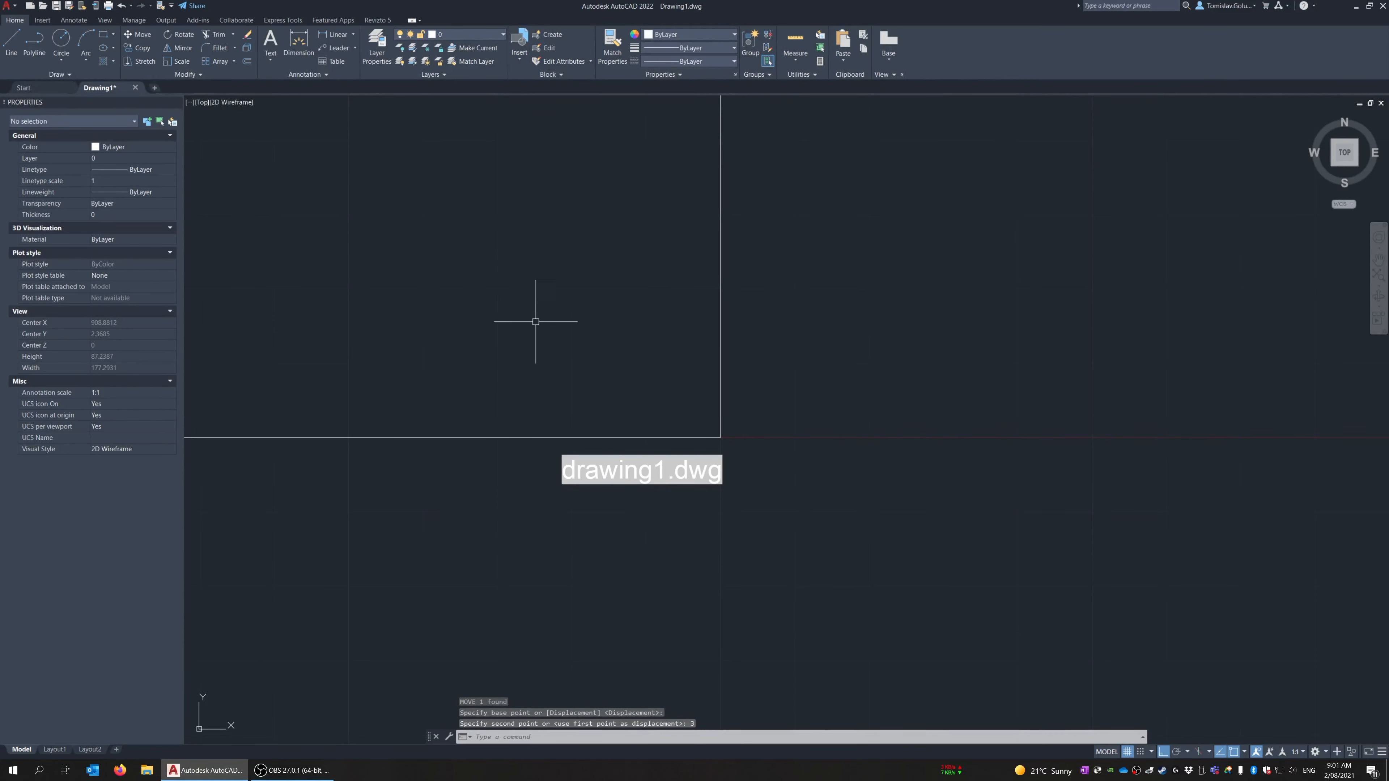
Add the label "Save Date: " in front of the date field below the rectangle's lower-left corner
{"action": "scroll", "coordinate": [948, 432], "scroll_direction": "down", "scroll_amount": 10}
{"action": "scroll", "coordinate": [544, 434], "scroll_direction": "up", "scroll_amount": 10}
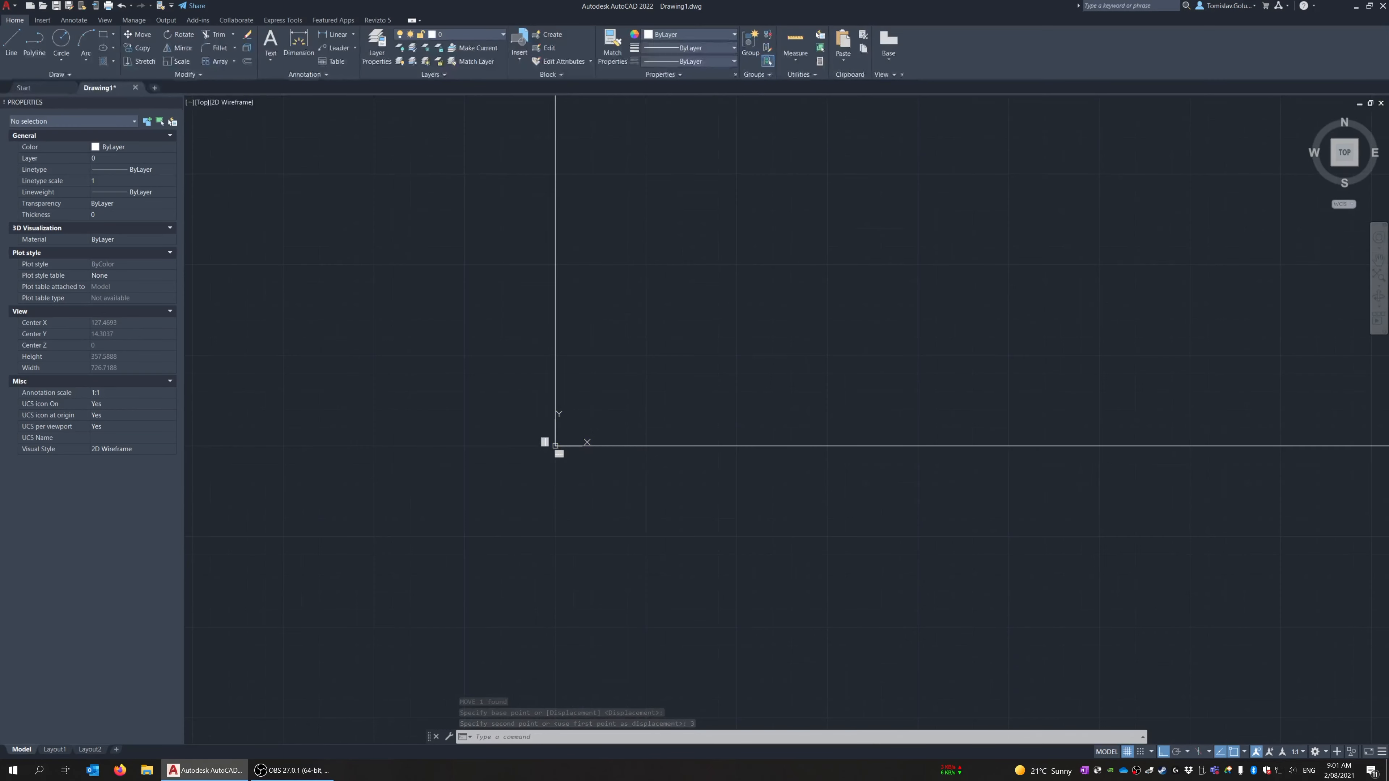
{"action": "scroll", "coordinate": [580, 410], "scroll_direction": "up", "scroll_amount": 3}
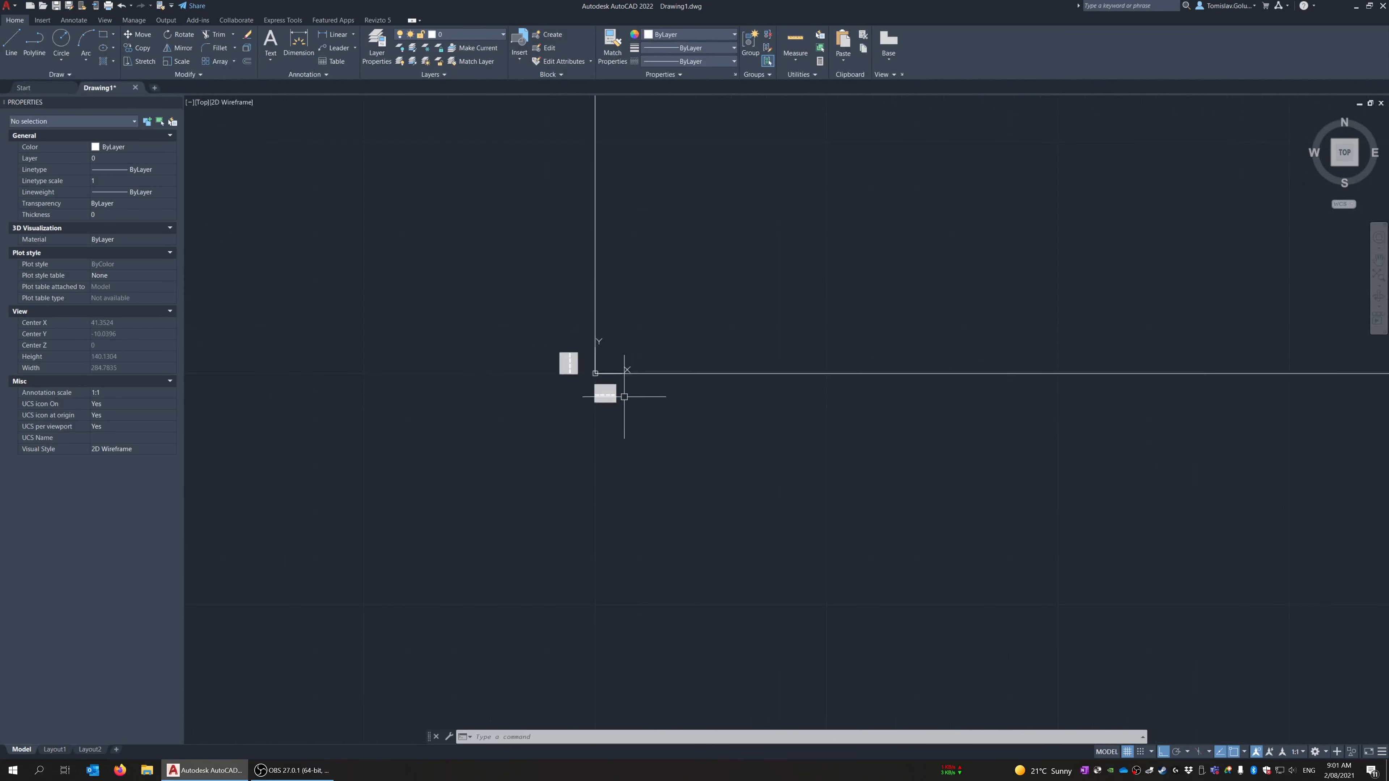
{"action": "left_click", "coordinate": [589, 387]}
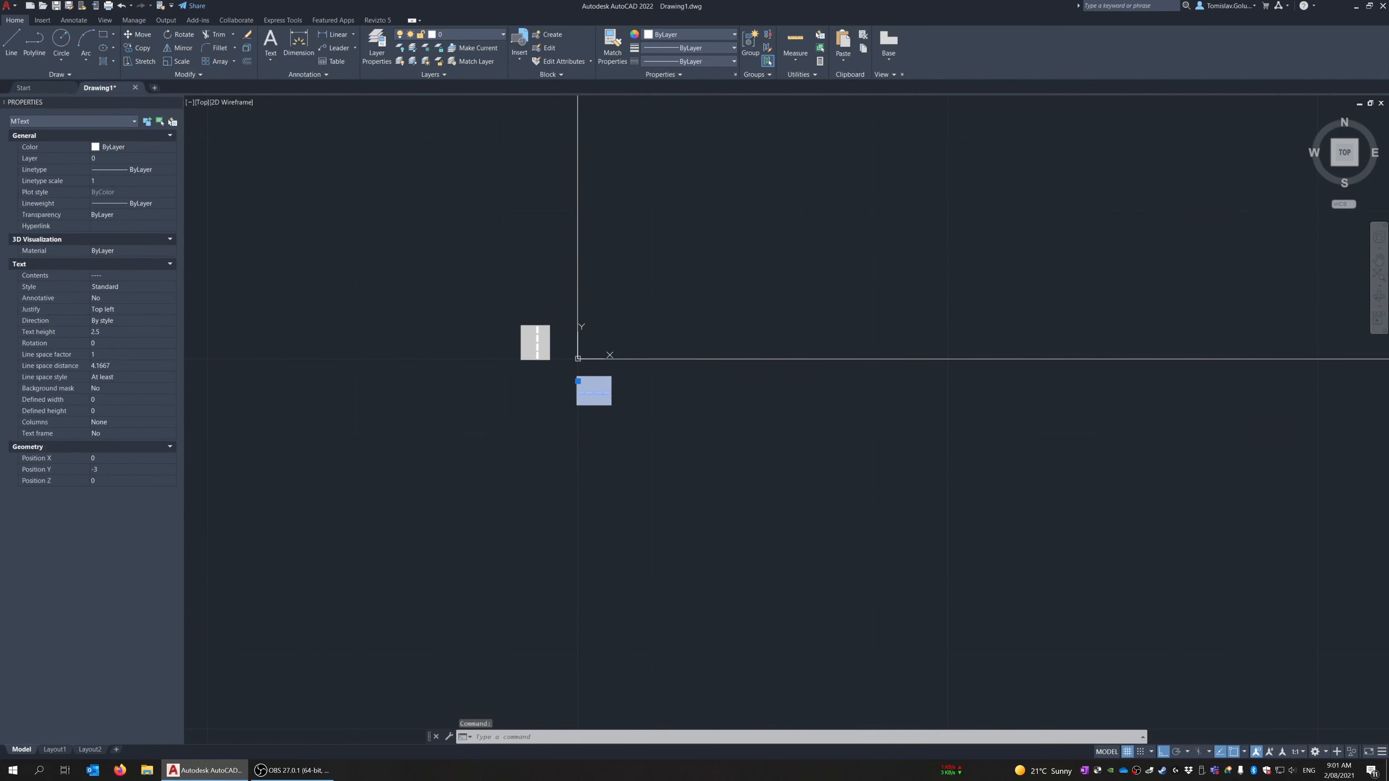
{"action": "double_click", "coordinate": [593, 392]}
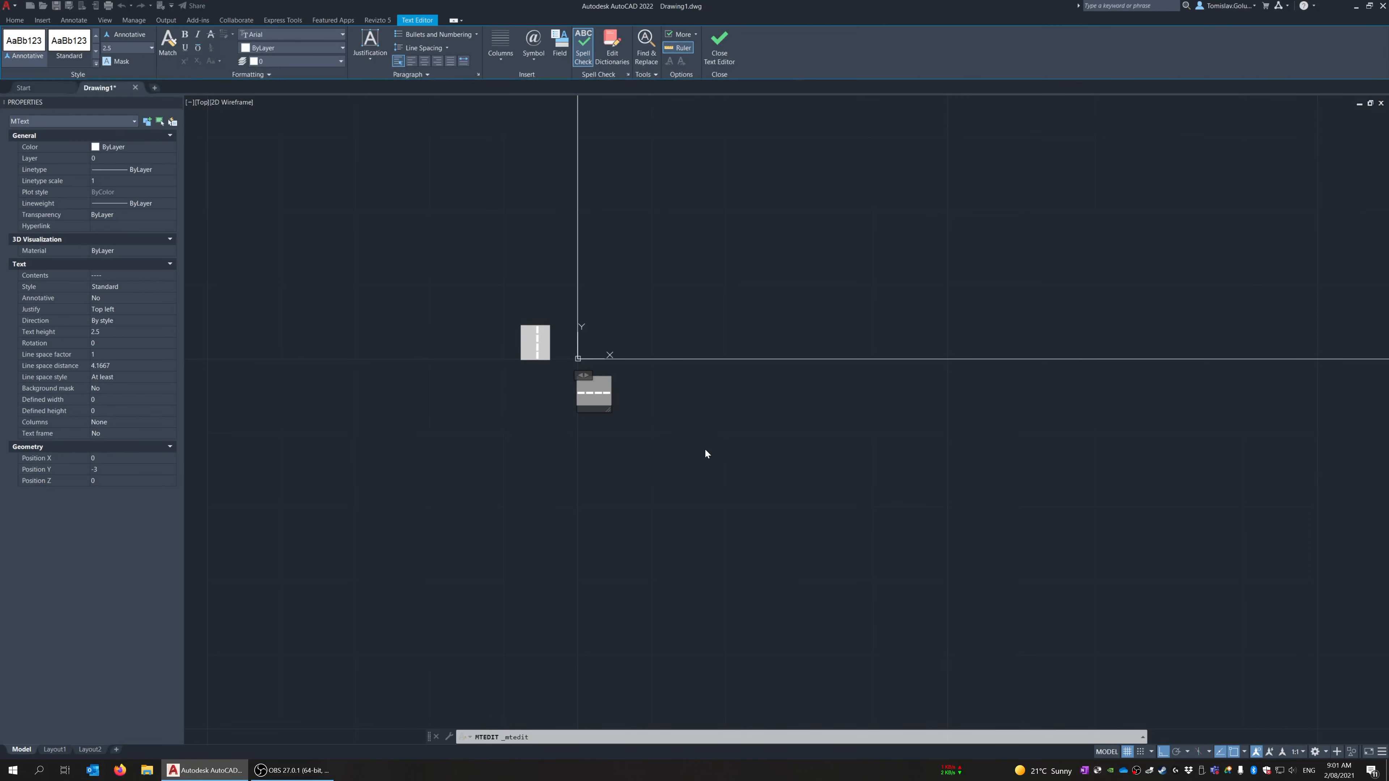
{"action": "type", "text": "Save Date:"}
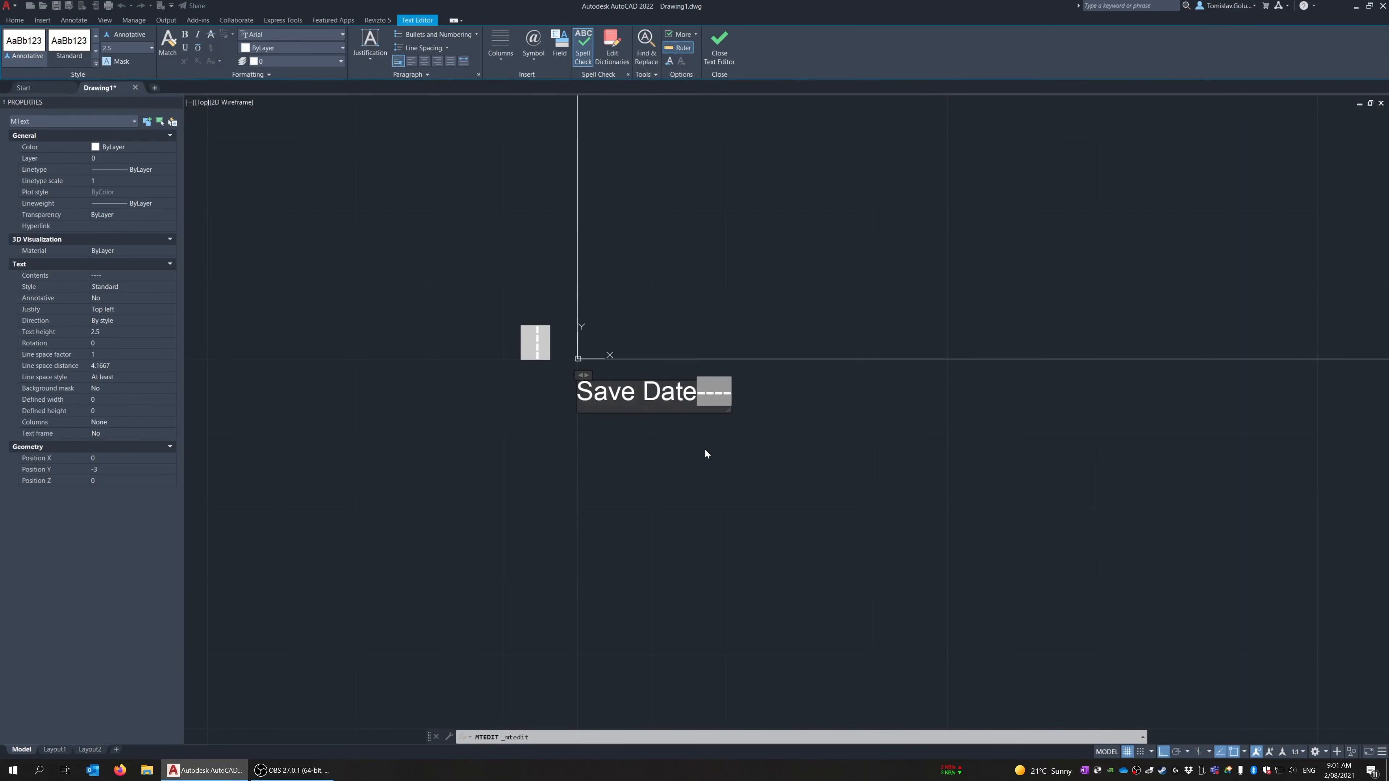
{"action": "left_click", "coordinate": [704, 448]}
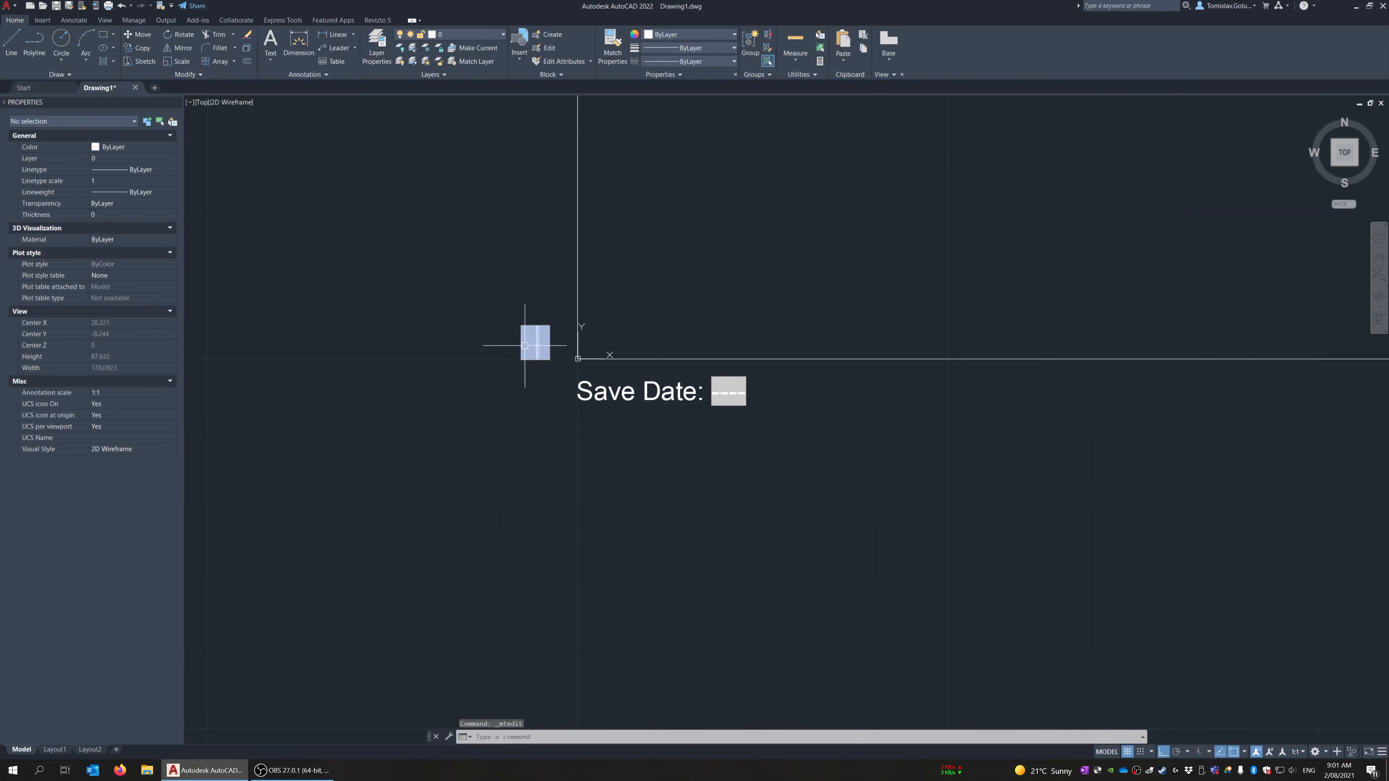
Add the label "Plot Date: " in front of the rotated plot date field
{"action": "double_click", "coordinate": [537, 345]}
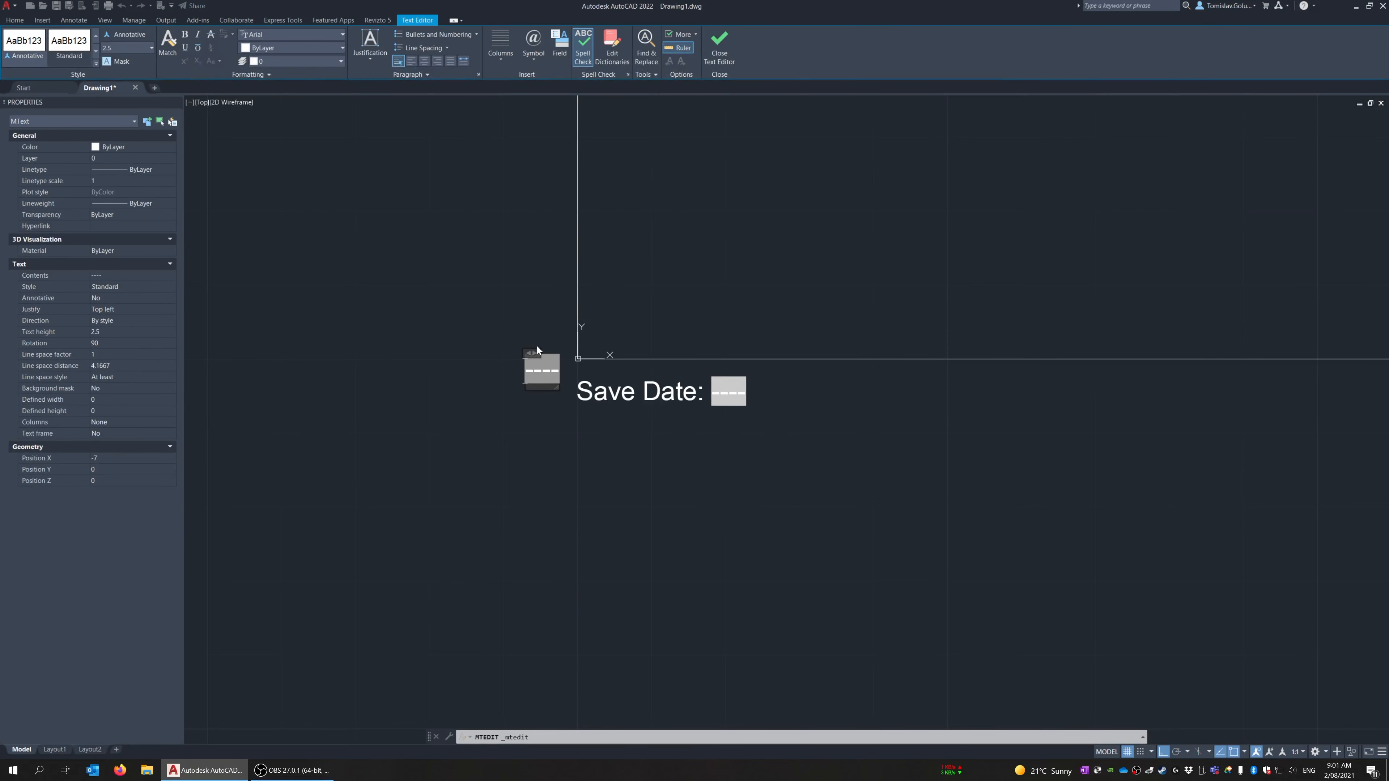
{"action": "type", "text": "Plot Date"}
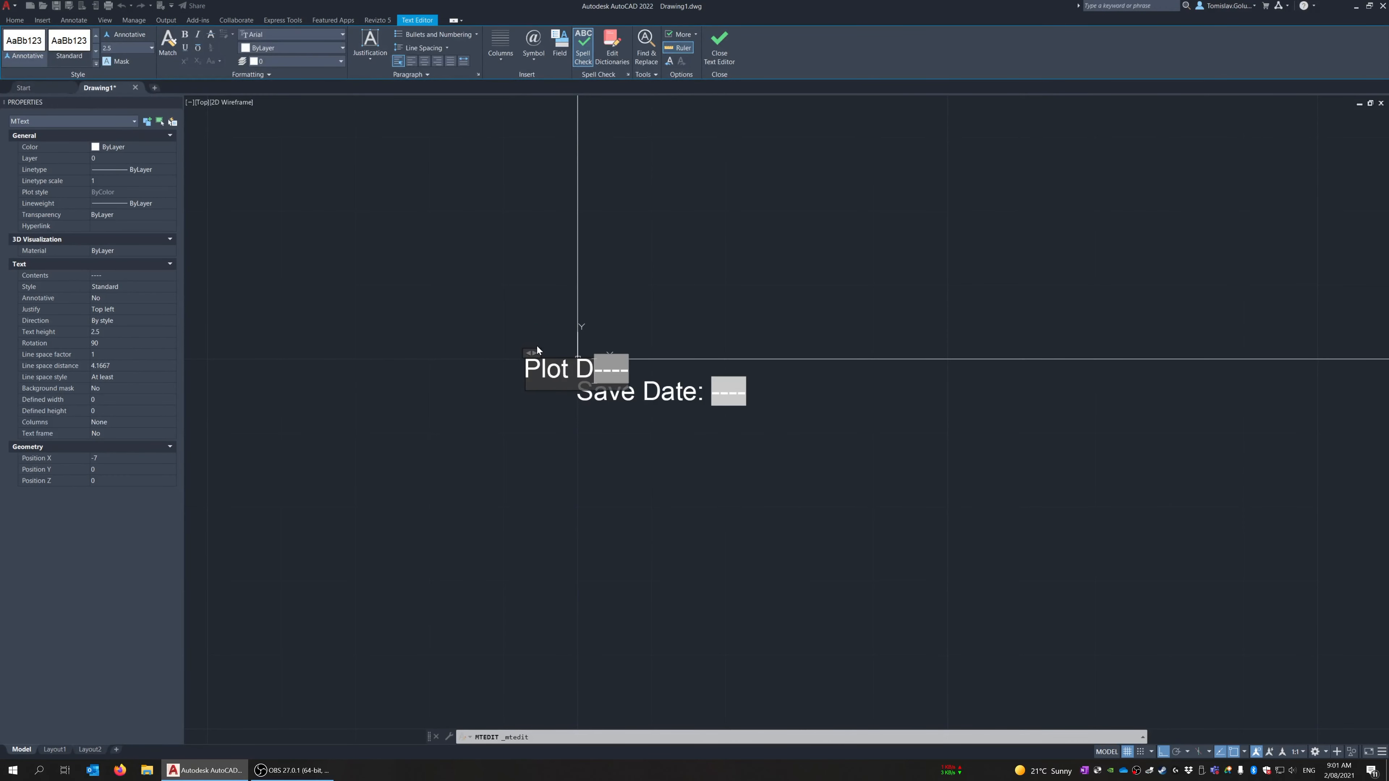
{"action": "type", "text": ":"}
{"action": "left_click", "coordinate": [542, 471]}
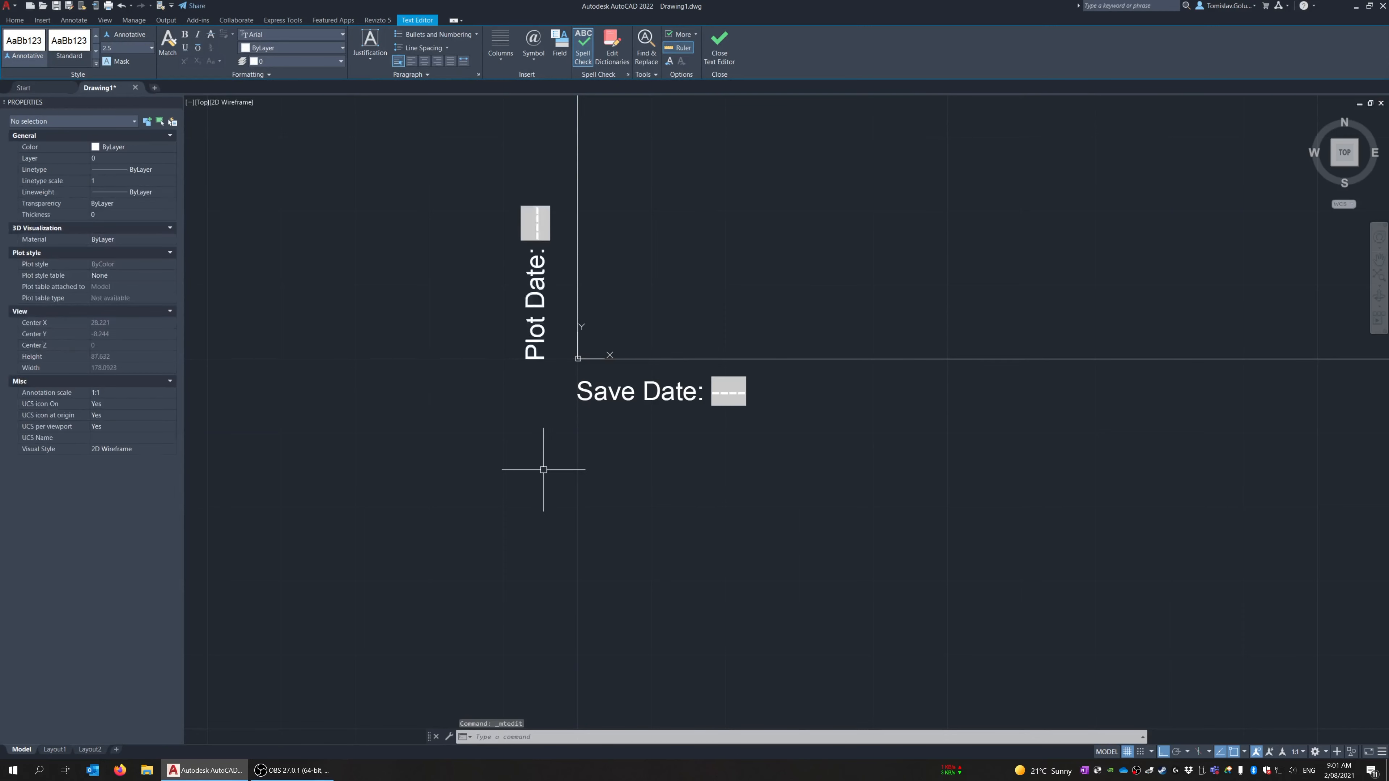
Add the label "FilePath: " in front of the file name field below the rectangle's lower-right corner
{"action": "scroll", "coordinate": [440, 388], "scroll_direction": "down", "scroll_amount": 8}
{"action": "scroll", "coordinate": [933, 357], "scroll_direction": "up", "scroll_amount": 3}
{"action": "double_click", "coordinate": [861, 404]}
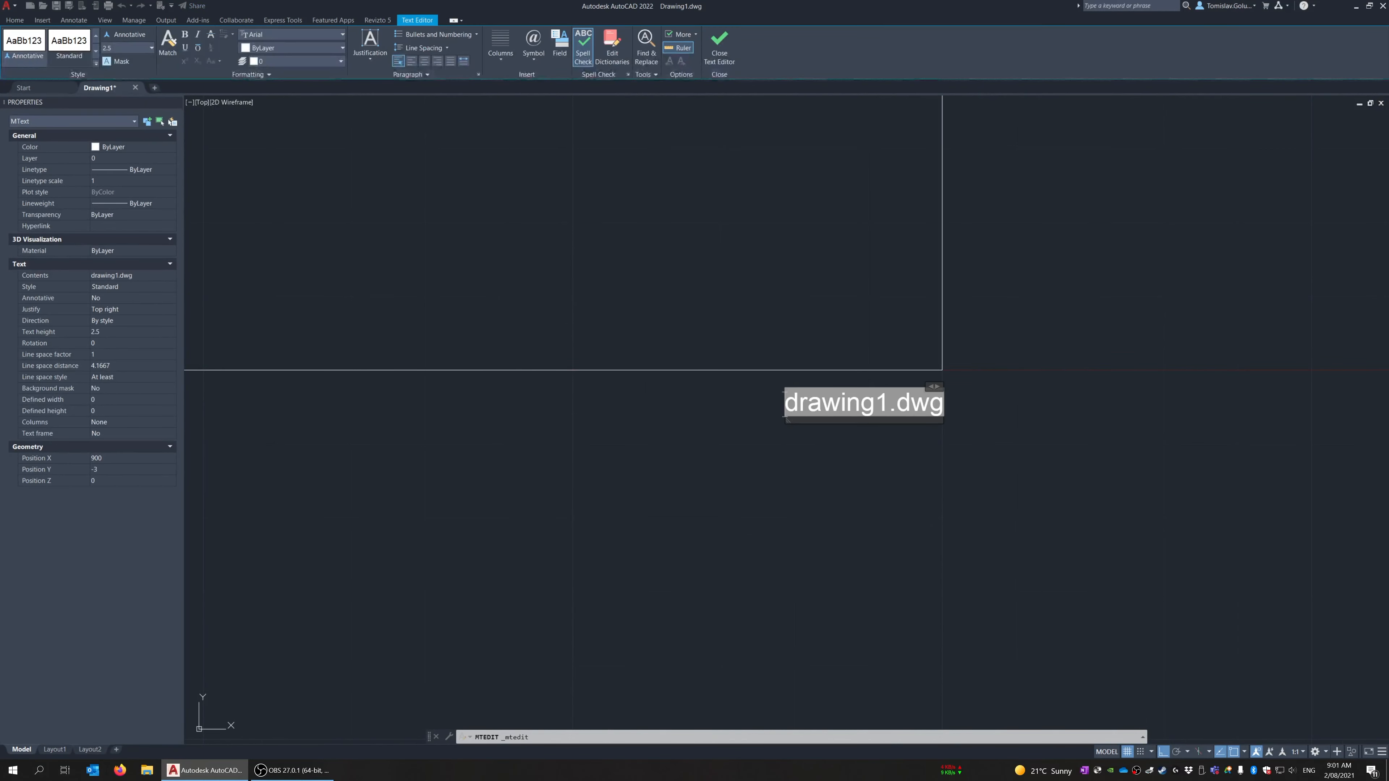
{"action": "type", "text": "FilePath:"}
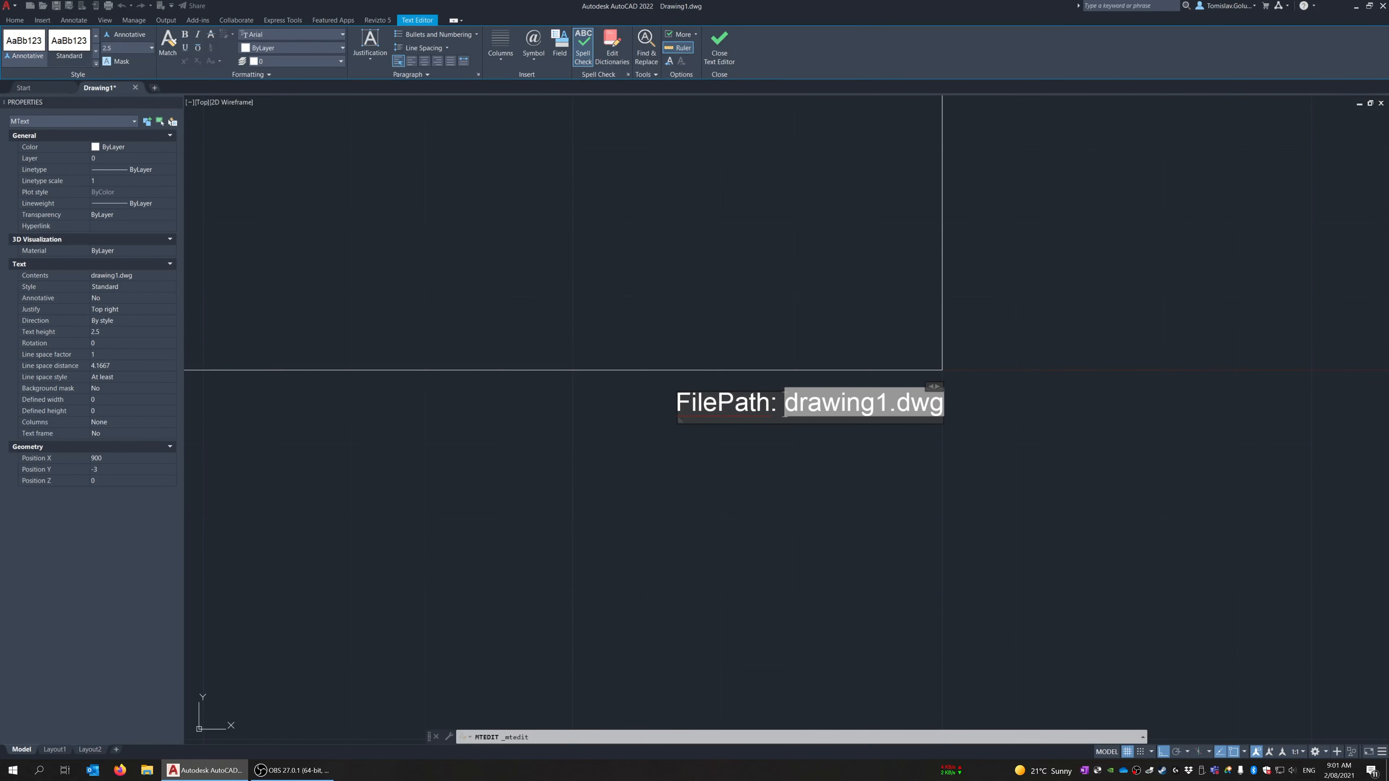
{"action": "left_click", "coordinate": [766, 480]}
Save the drawing to the Desktop as sample_title, with the full drawing extents in view
{"action": "type", "text": "z"}
{"action": "key", "text": "Return"}
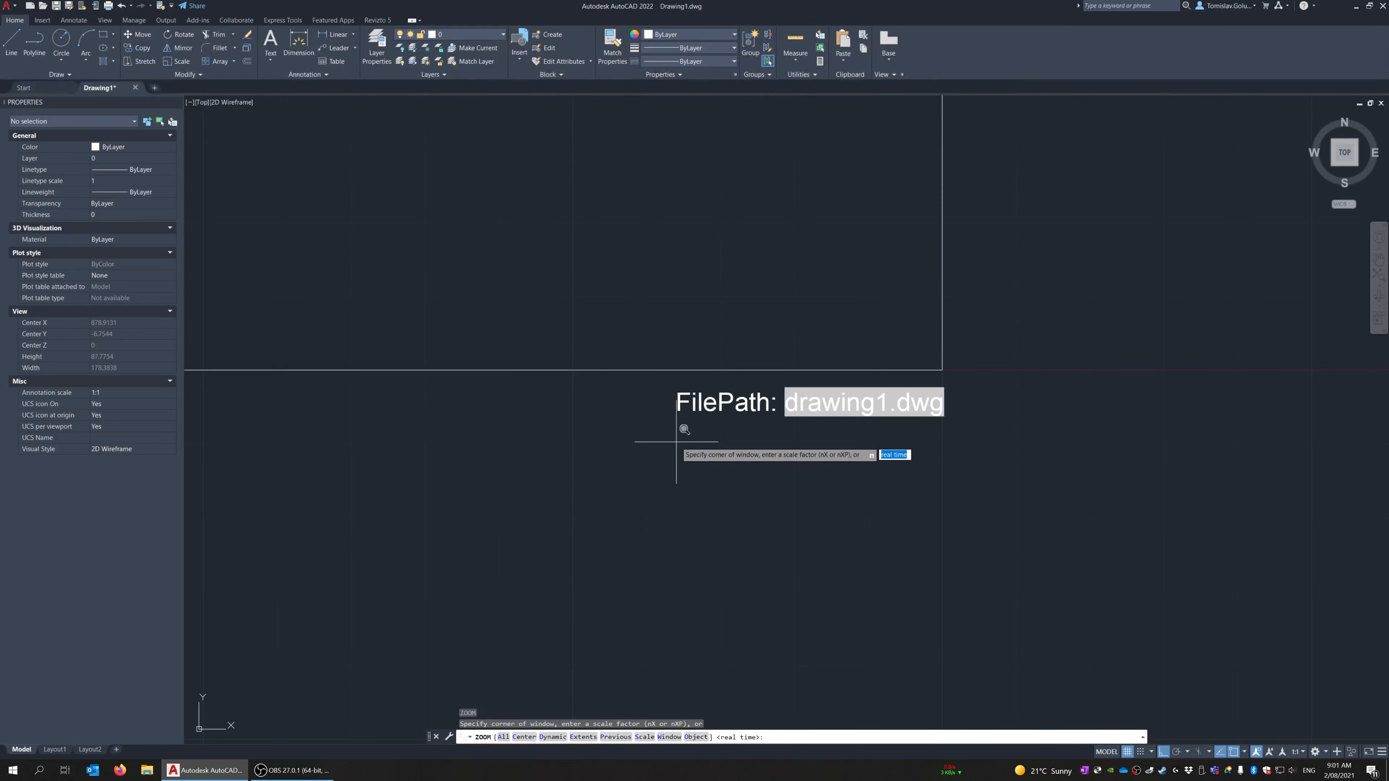
{"action": "type", "text": "e"}
{"action": "key", "text": "Return"}
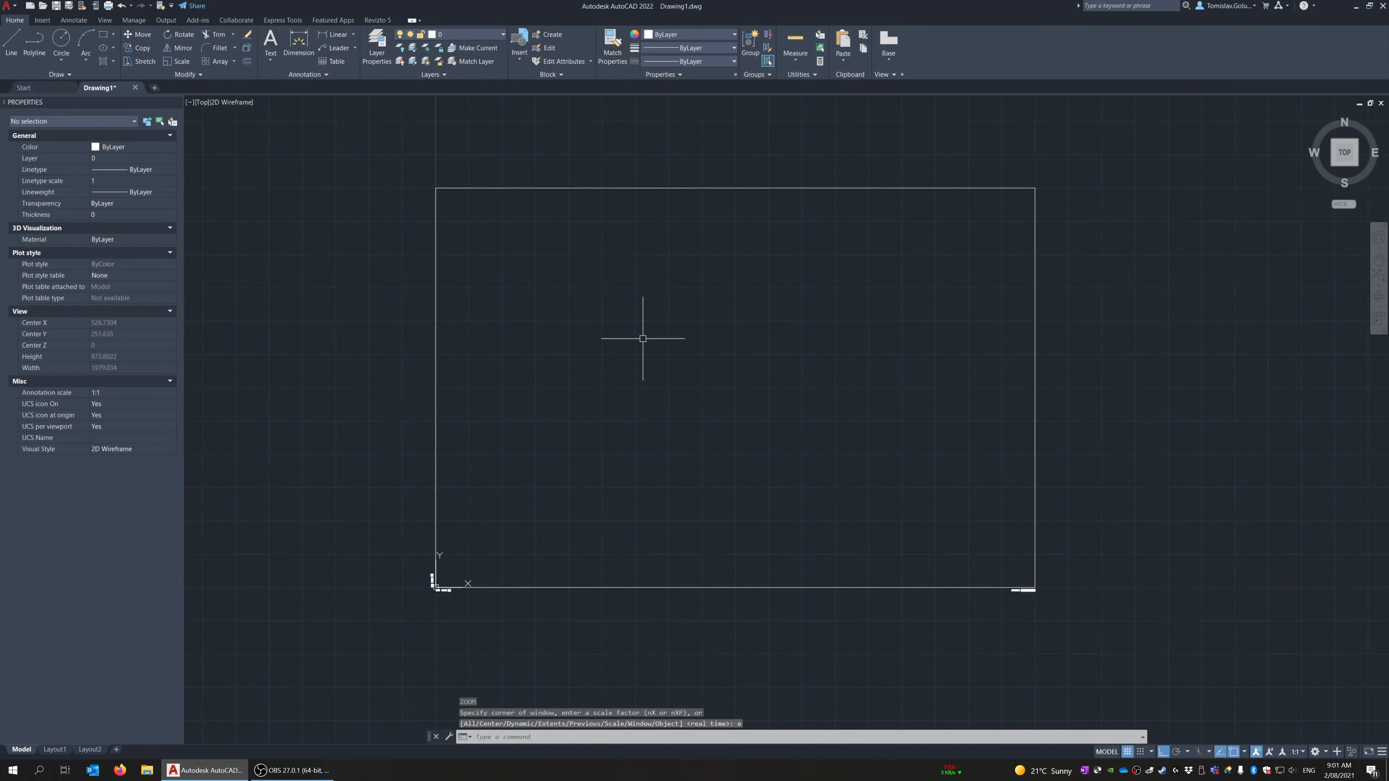
{"action": "key", "text": "ctrl+s"}
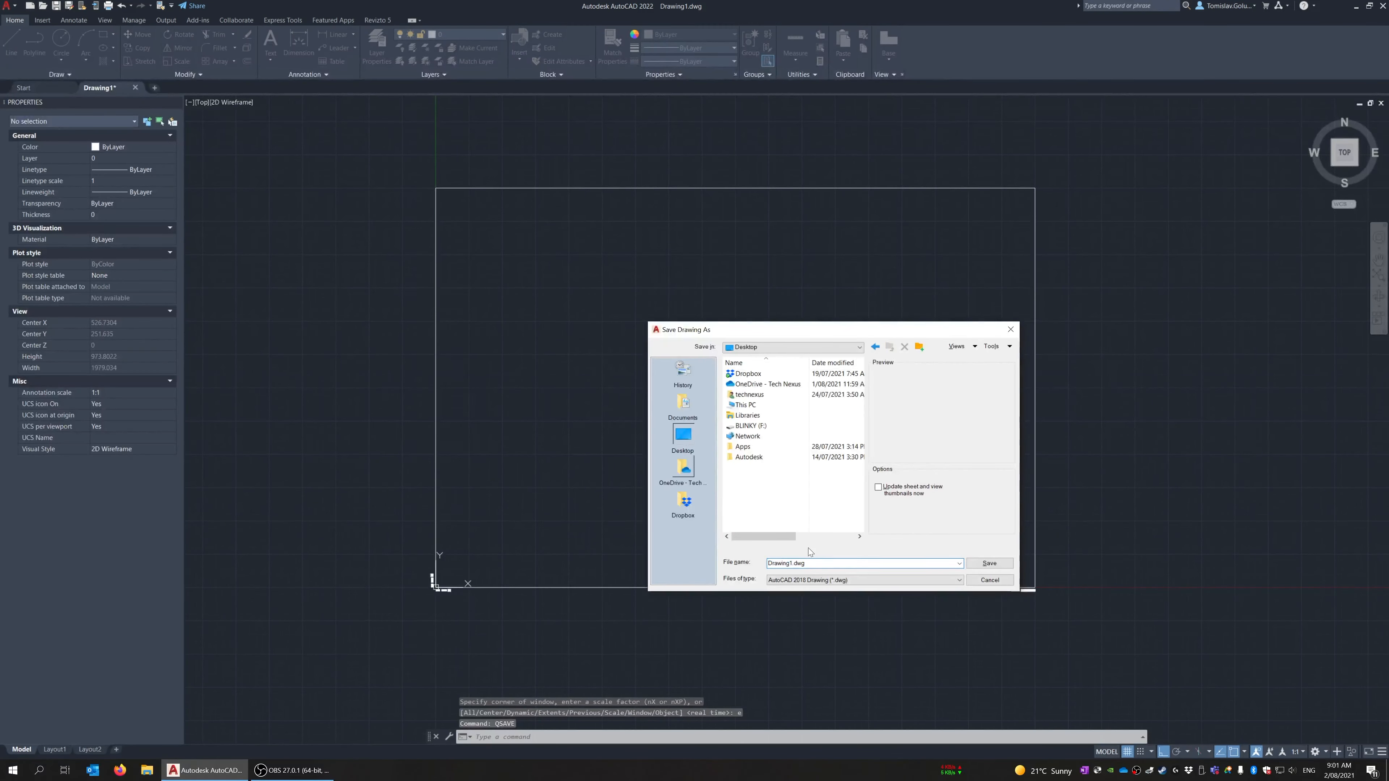
{"action": "type", "text": "sample_title"}
{"action": "key", "text": "Return"}
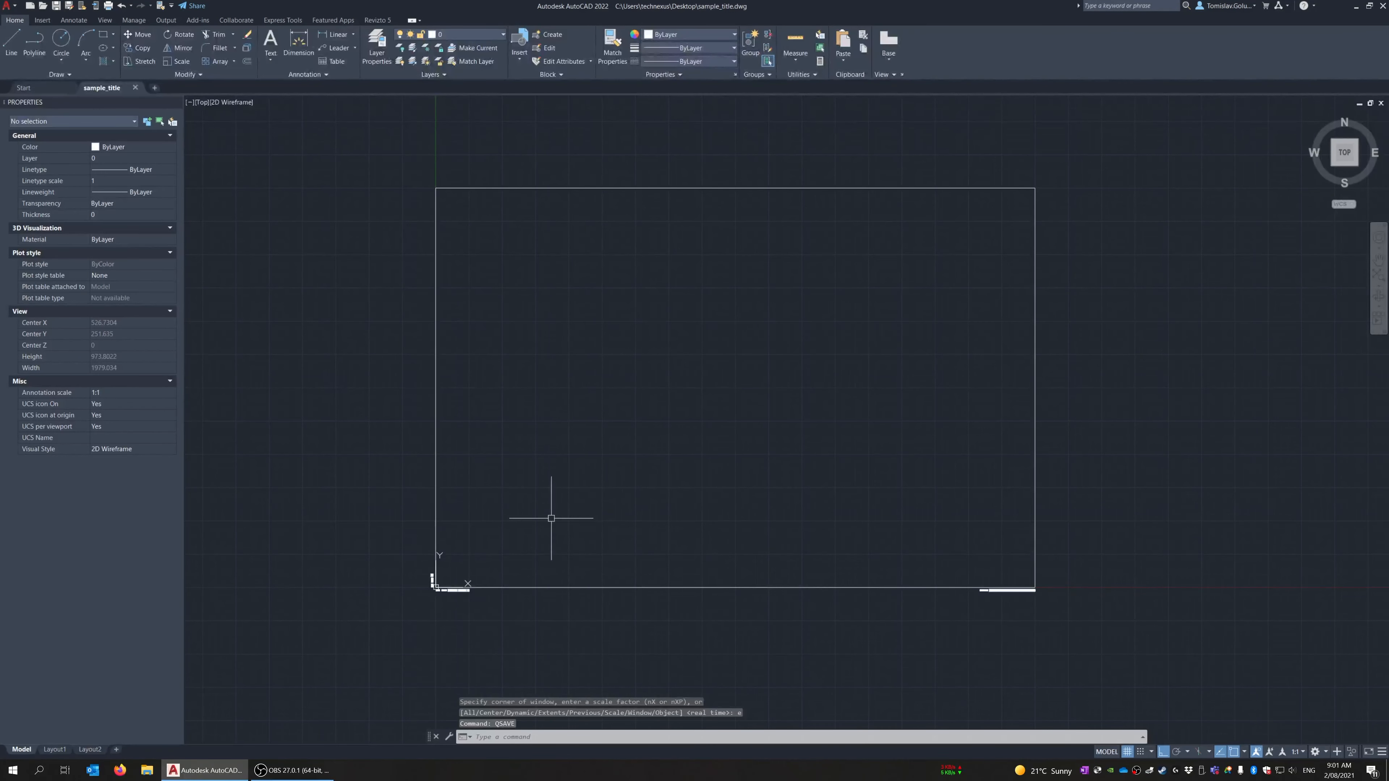
Examine the file path field at the frame's lower-right corner and the save and plot date fields at its lower-left corner
{"action": "type", "text": "z"}
{"action": "key", "text": "Return"}
{"action": "scroll", "coordinate": [557, 506], "scroll_direction": "up", "scroll_amount": 2}
{"action": "scroll", "coordinate": [536, 456], "scroll_direction": "down", "scroll_amount": 2}
{"action": "left_click", "coordinate": [961, 589]}
{"action": "left_click", "coordinate": [958, 644]}
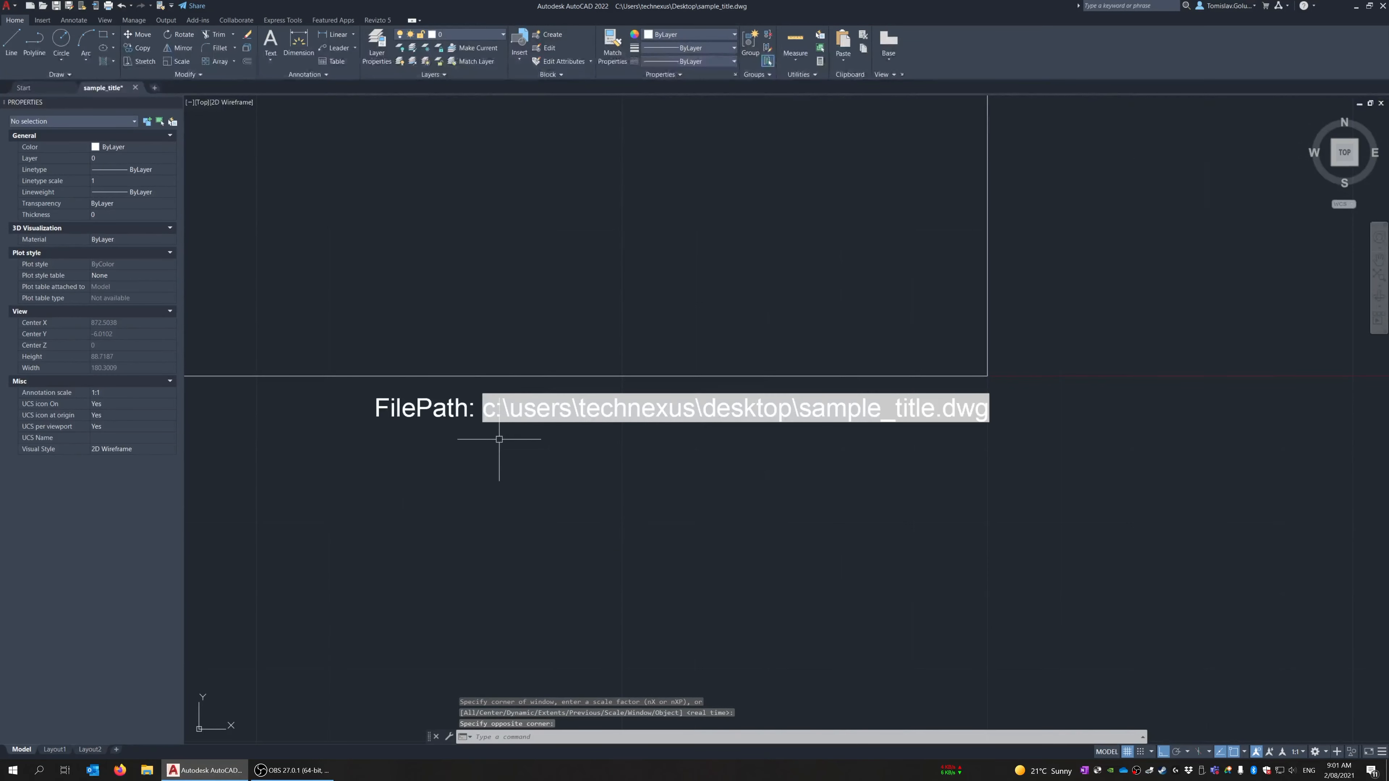
{"action": "scroll", "coordinate": [1167, 463], "scroll_direction": "down", "scroll_amount": 4}
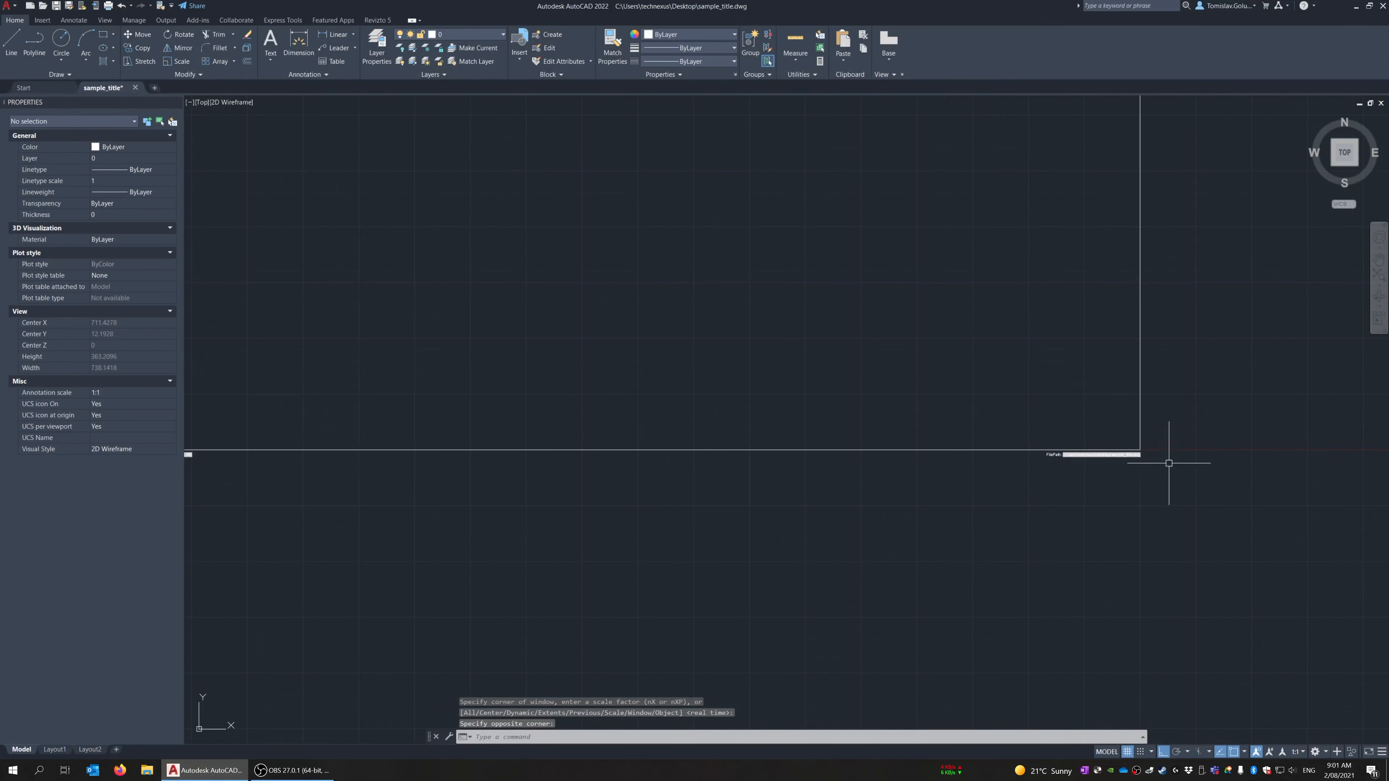
{"action": "middle_click_drag", "start_coordinate": [629, 481], "coordinate": [935, 478]}
{"action": "scroll", "coordinate": [463, 468], "scroll_direction": "up", "scroll_amount": 3}
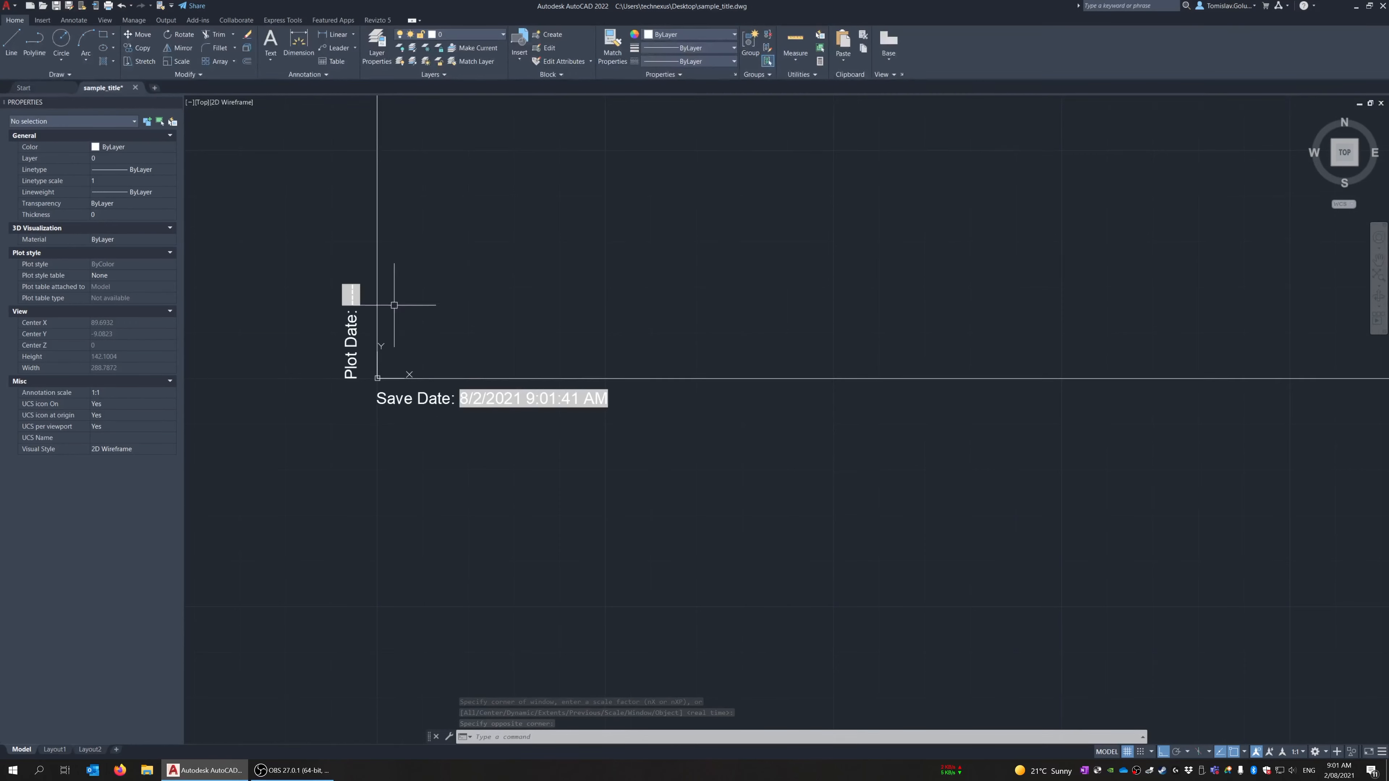
{"action": "middle_click_drag", "start_coordinate": [400, 297], "coordinate": [427, 337]}
Set up a plot with the AutoCAD PDF (High Quality Print).pc3 plotter, centred on the paper and covering the drawing extents
{"action": "key", "text": "ctrl+p"}
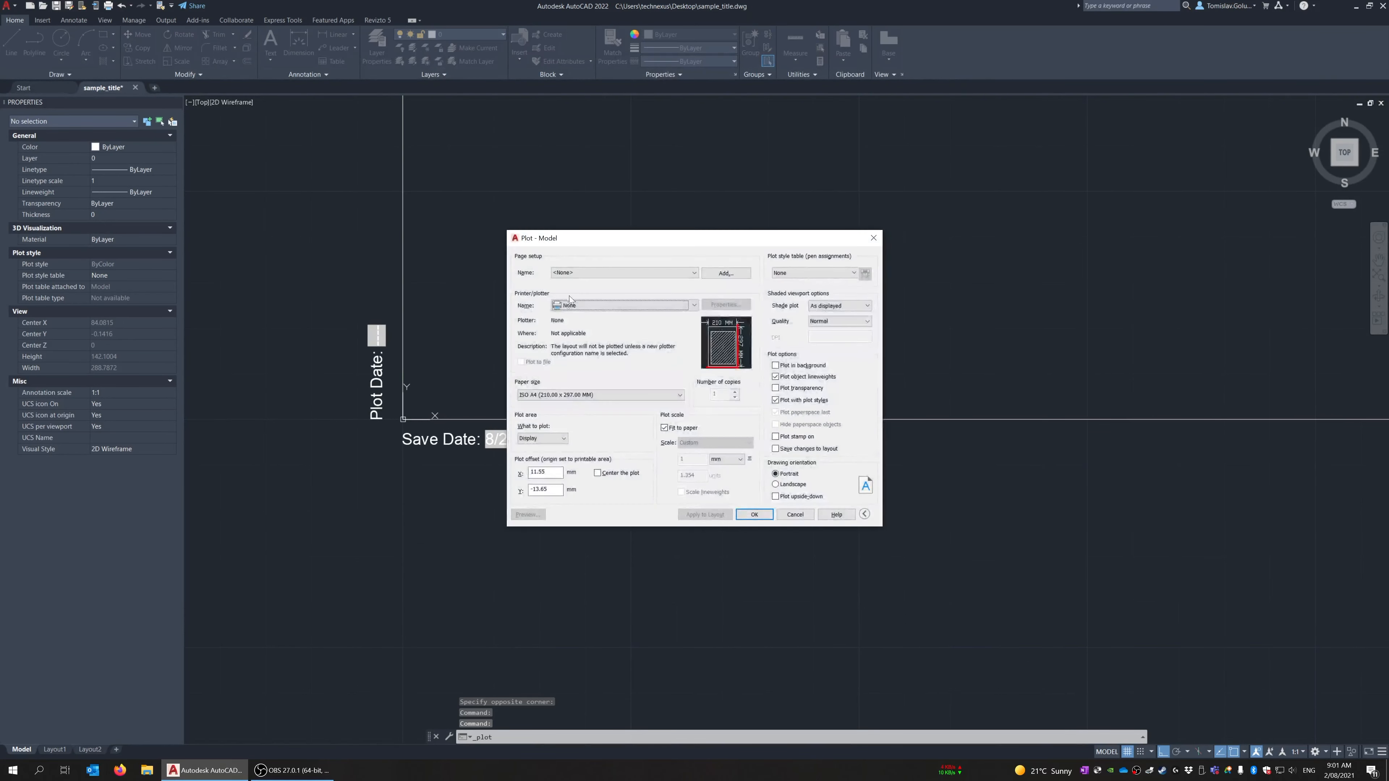
{"action": "left_click", "coordinate": [581, 273]}
{"action": "left_click", "coordinate": [585, 241]}
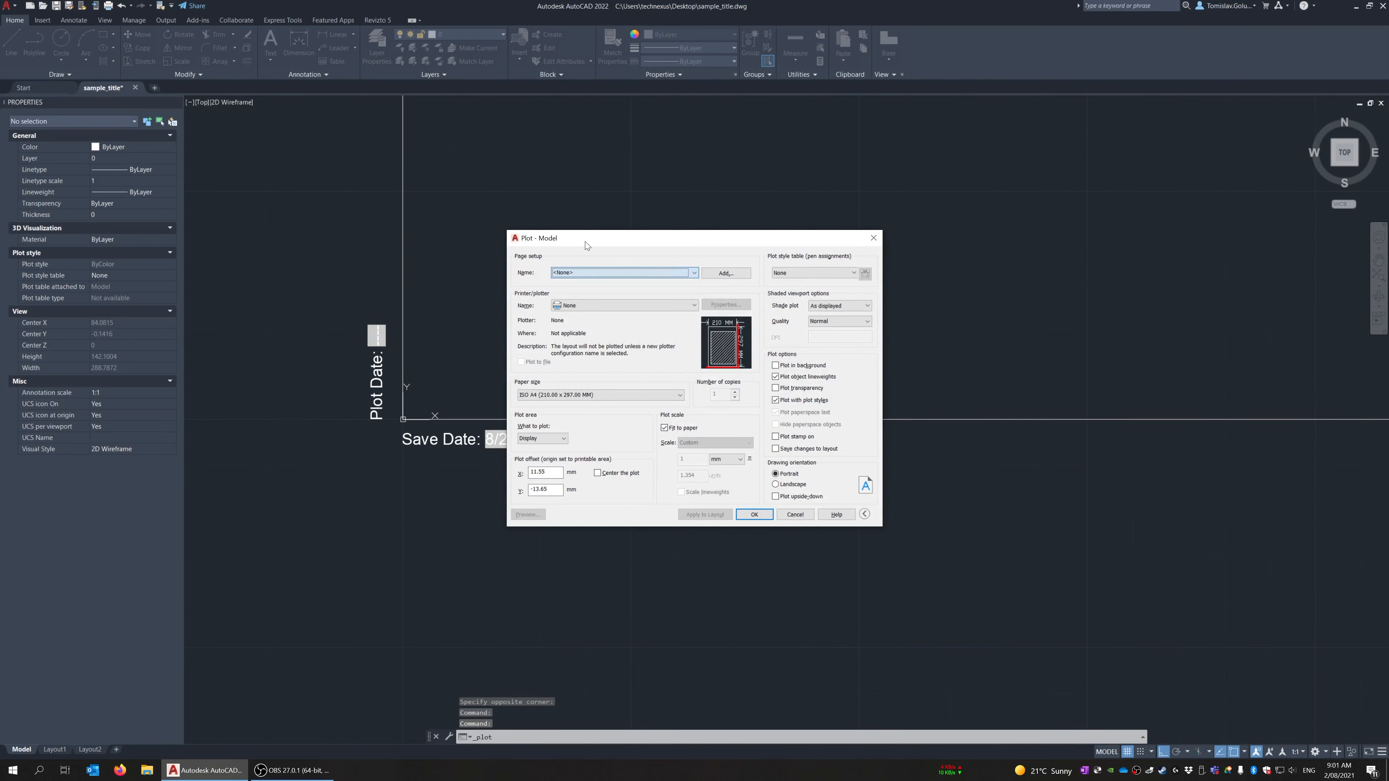
{"action": "left_click", "coordinate": [569, 307]}
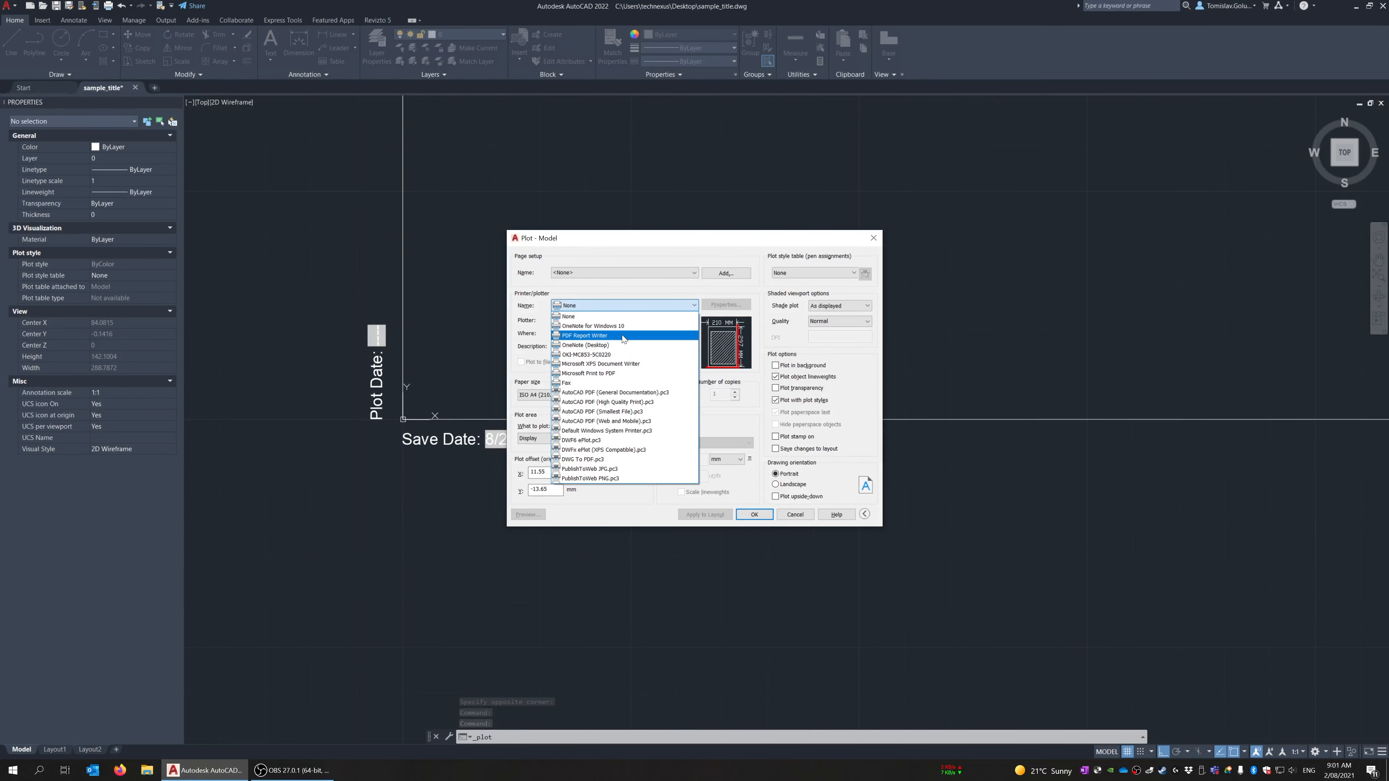
{"action": "left_click", "coordinate": [583, 402]}
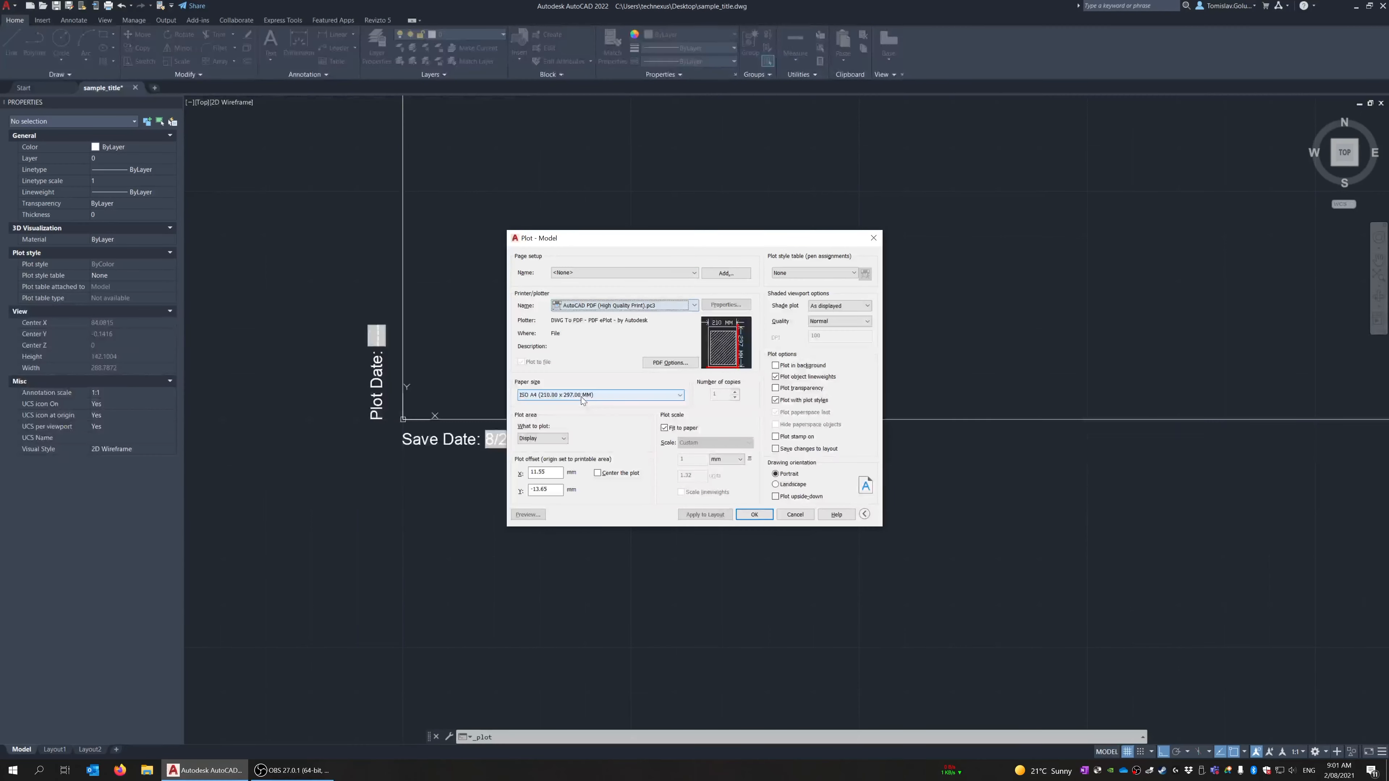
{"action": "left_click", "coordinate": [598, 473]}
{"action": "left_click", "coordinate": [562, 439]}
{"action": "left_click", "coordinate": [539, 454]}
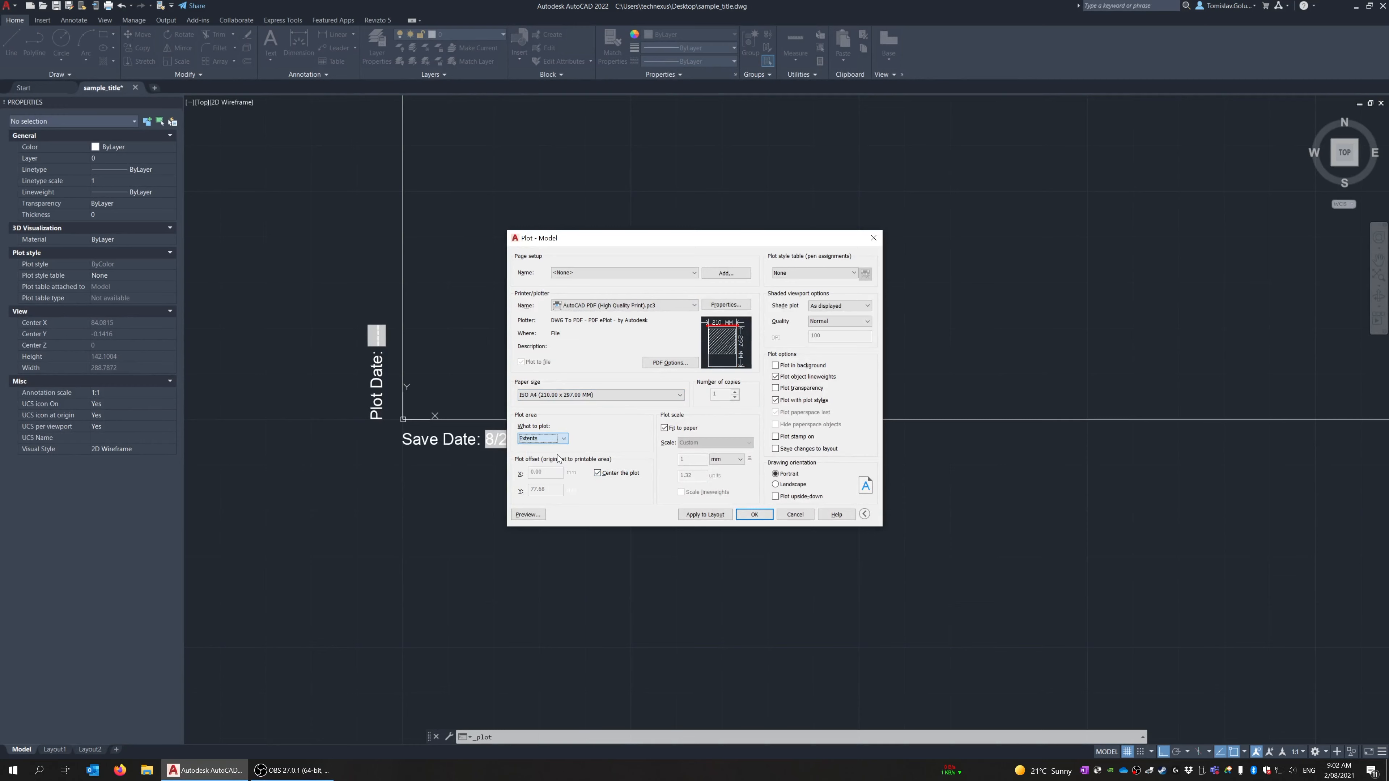
Preview the plot and output it to the Desktop as sample_title-Model.pdf
{"action": "left_click", "coordinate": [527, 515]}
{"action": "key", "text": "Escape"}
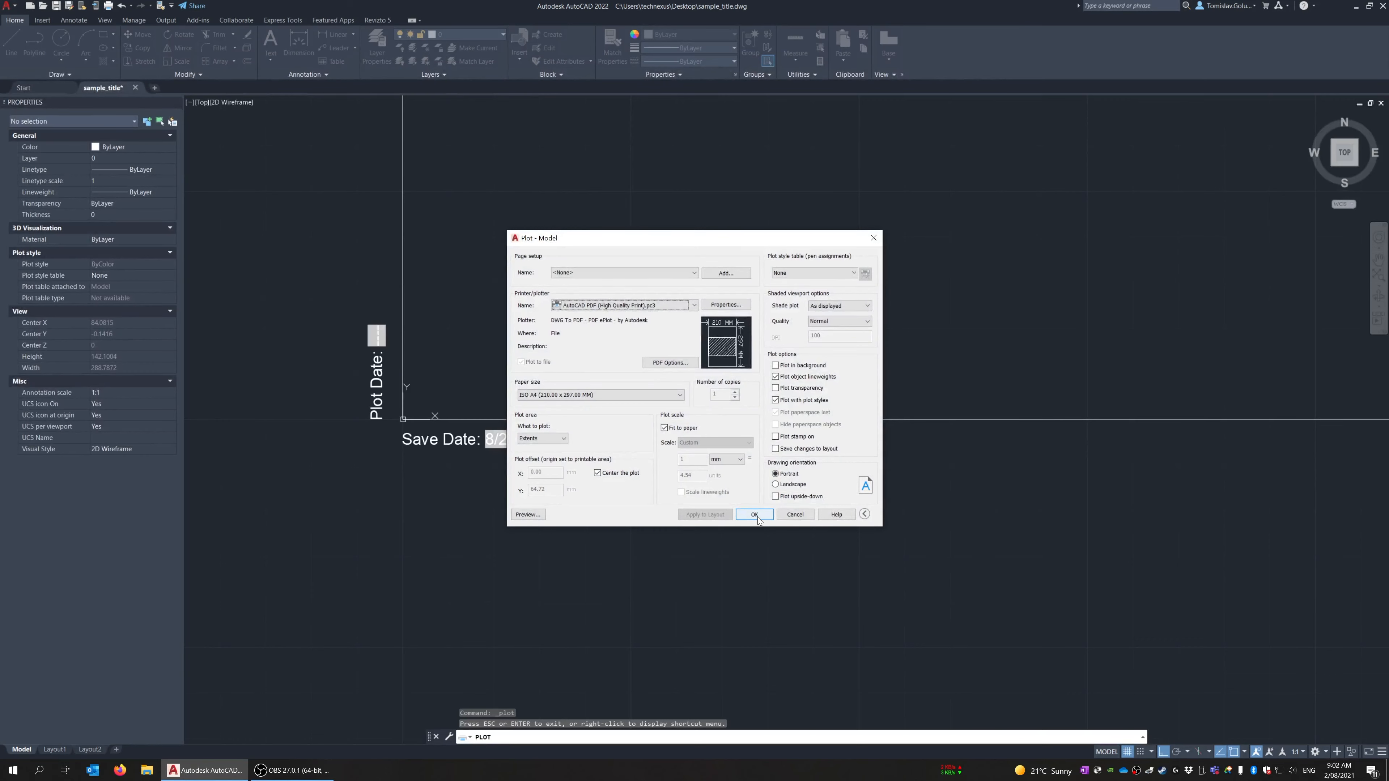
{"action": "left_click", "coordinate": [756, 517]}
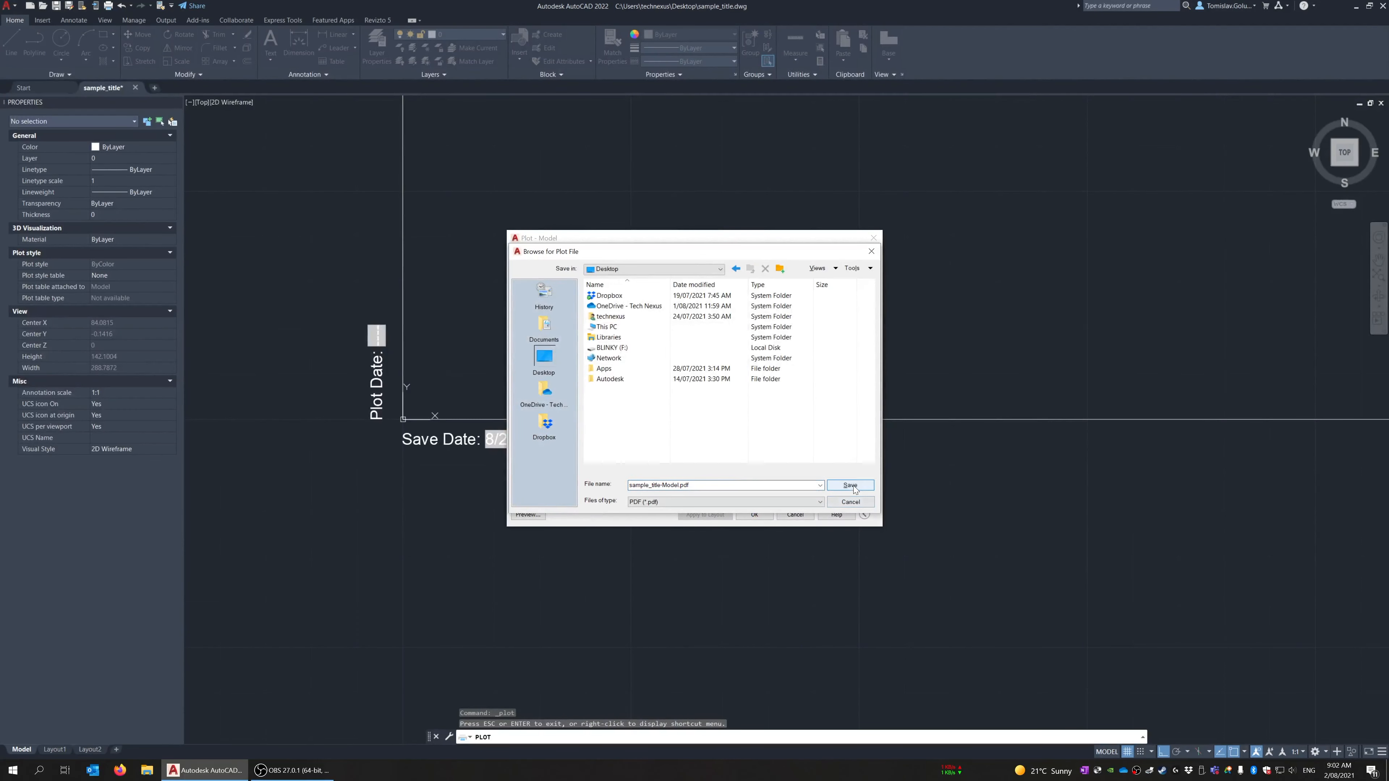
{"action": "left_click", "coordinate": [850, 486]}
Check the plot date and save date fields at the frame's lower-left corner after plotting
{"action": "scroll", "coordinate": [339, 262], "scroll_direction": "up", "scroll_amount": 2}
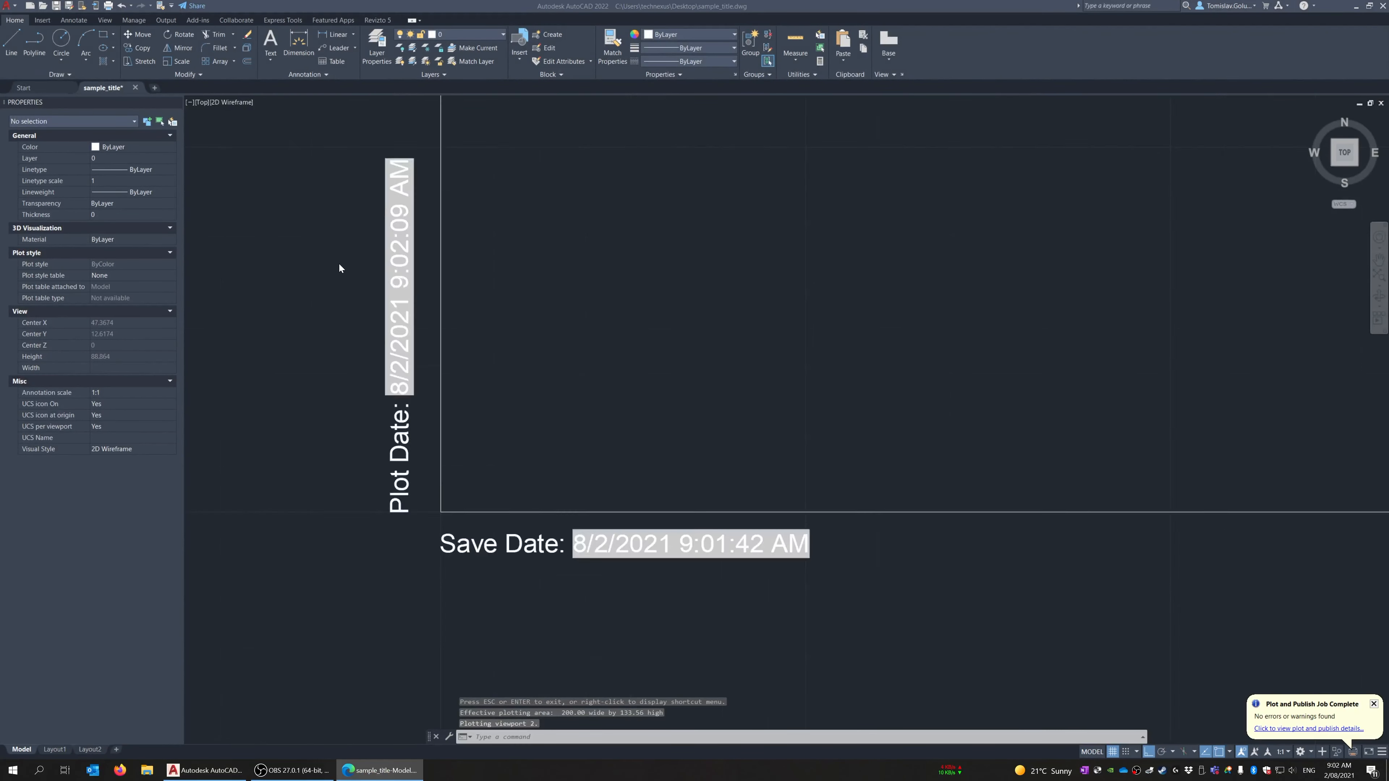
{"action": "scroll", "coordinate": [339, 268], "scroll_direction": "up", "scroll_amount": 2}
{"action": "scroll", "coordinate": [382, 315], "scroll_direction": "down", "scroll_amount": 2}
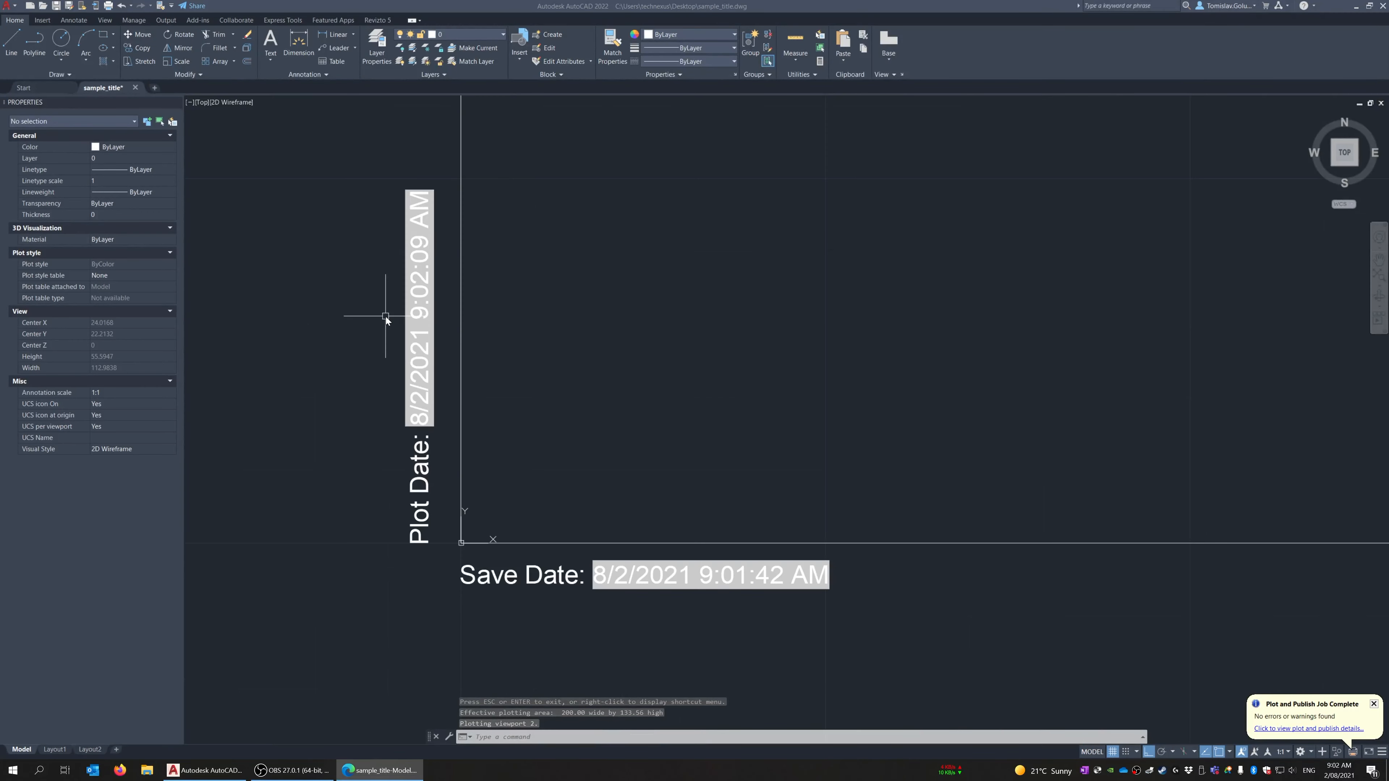
{"action": "key", "text": "Escape"}
{"action": "key", "text": "Escape"}
{"action": "scroll", "coordinate": [541, 315], "scroll_direction": "down", "scroll_amount": 4}
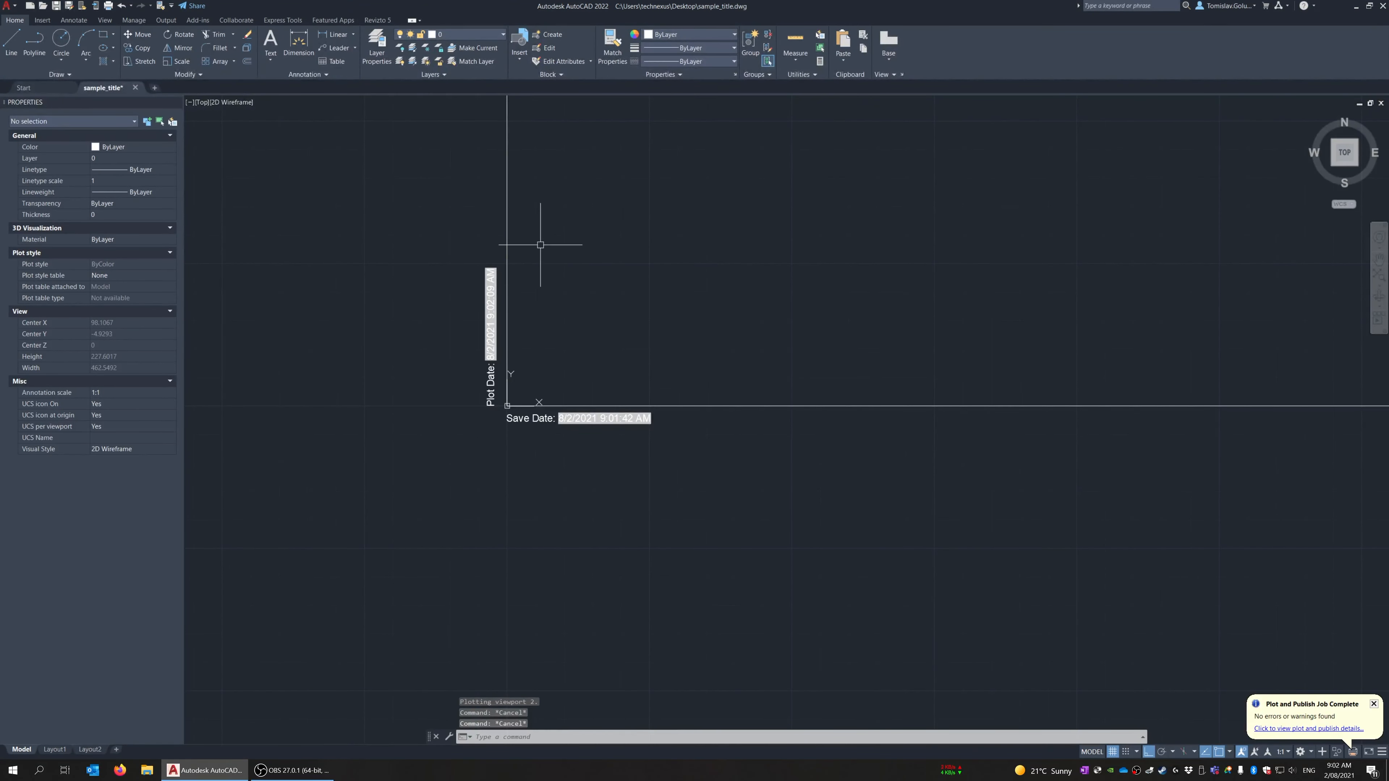
Save the changes to the sample_title drawing with the whole frame in view
{"action": "key", "text": "Return"}
{"action": "type", "text": "e"}
{"action": "key", "text": "Return"}
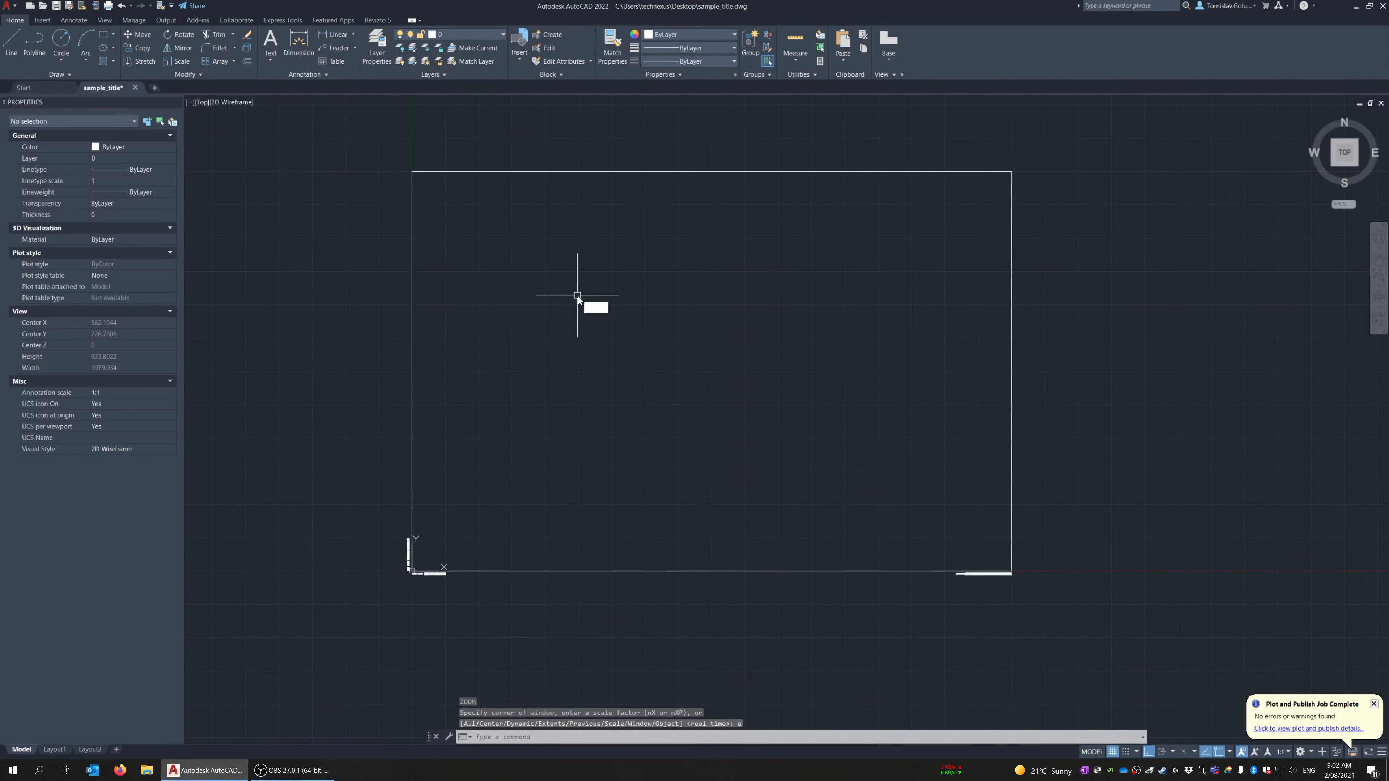
{"action": "key", "text": "ctrl+s"}
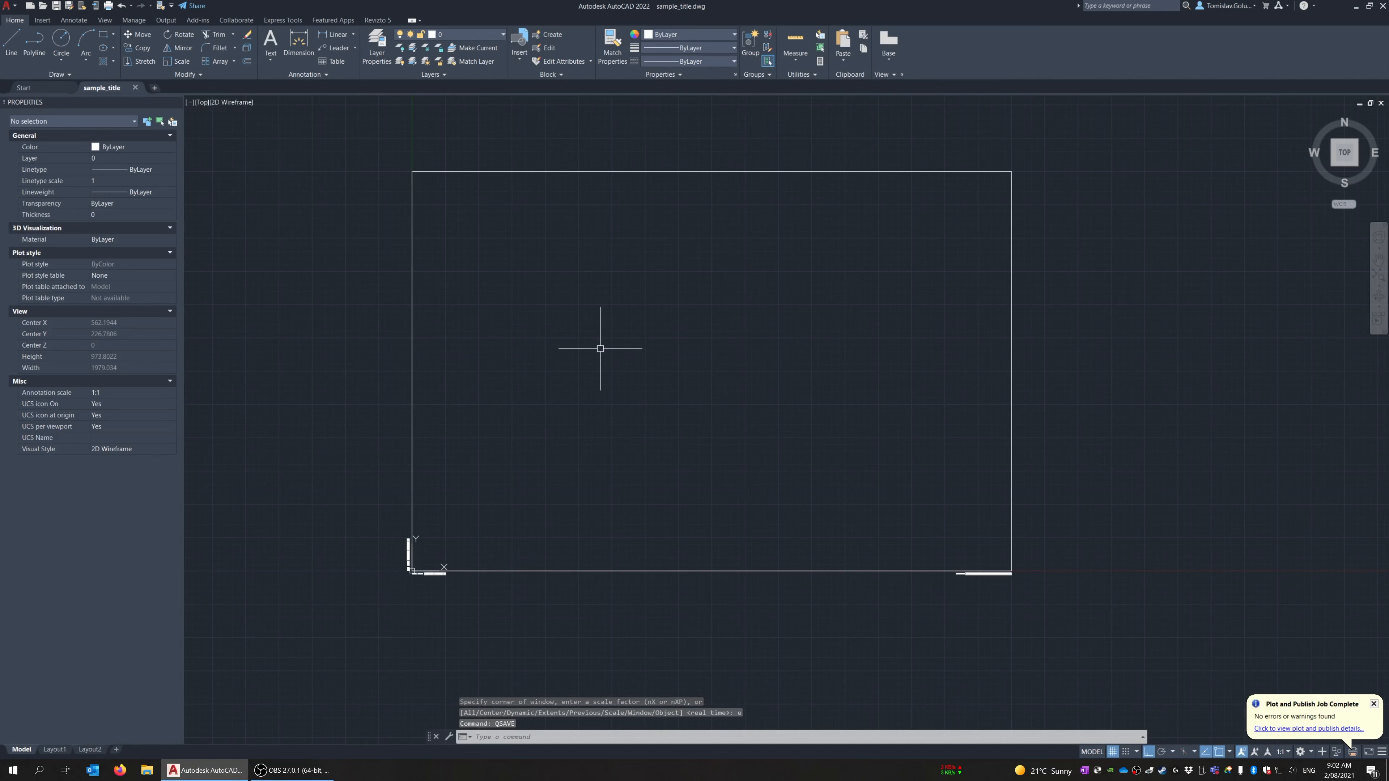
Save the drawing to the Desktop as an AutoCAD Drawing Template named title_block, accepting the default template options
{"action": "type", "text": "saveas"}
{"action": "key", "text": "Return"}
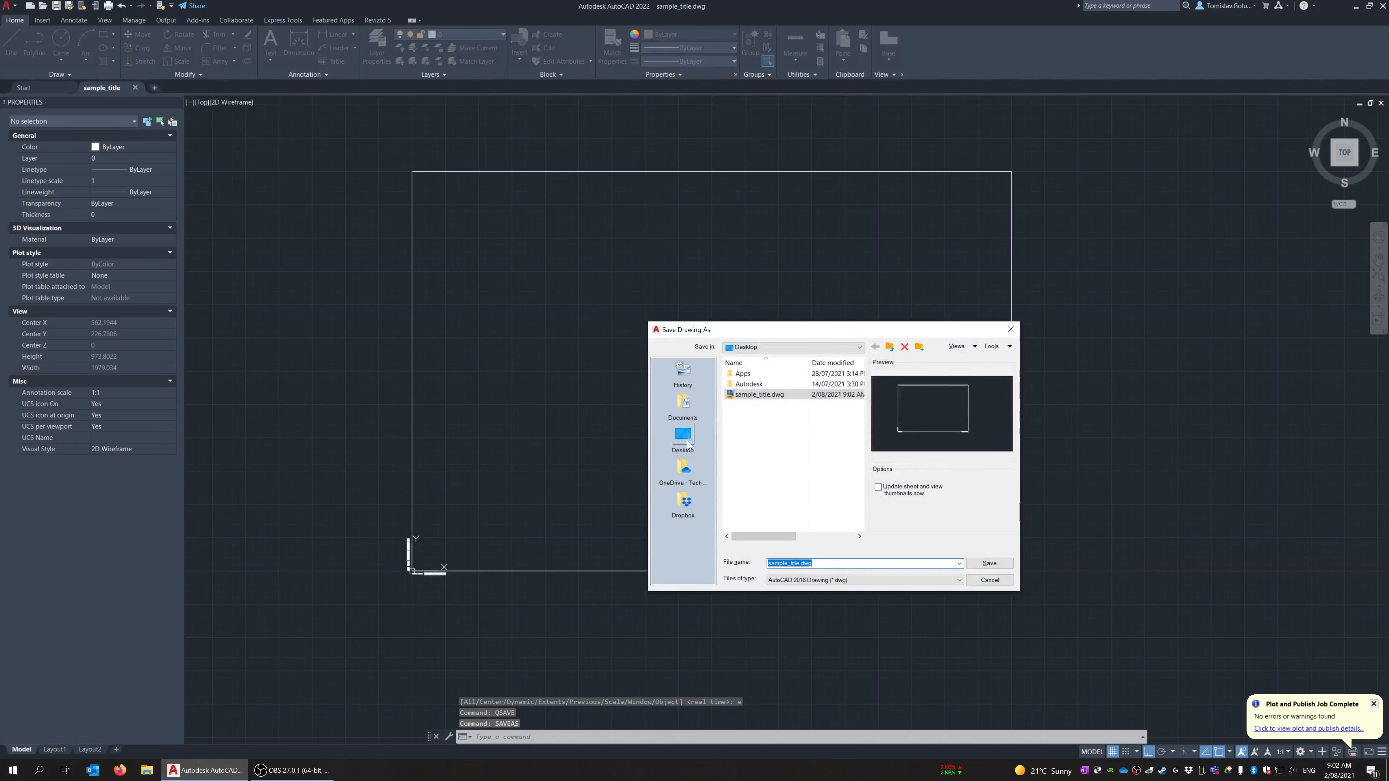
{"action": "left_click", "coordinate": [830, 581]}
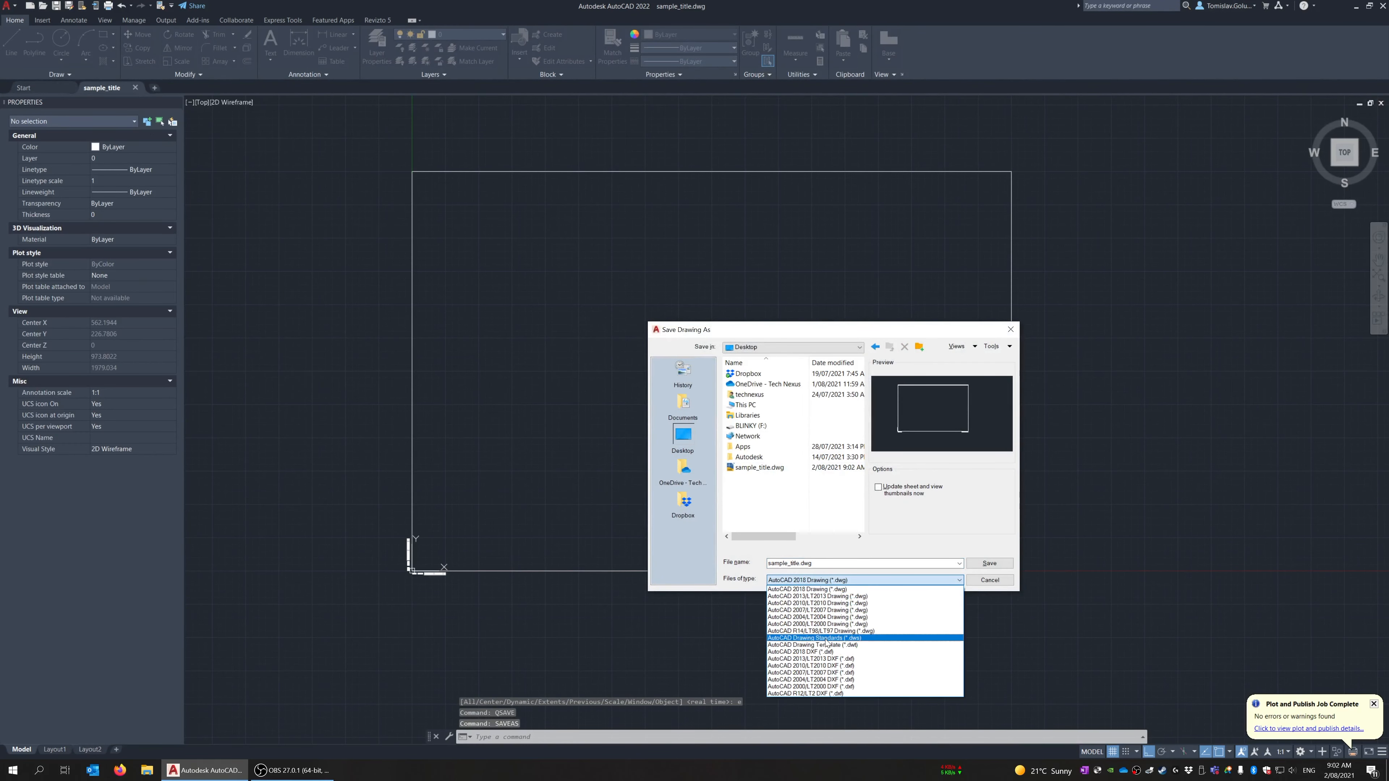
{"action": "left_click", "coordinate": [821, 644]}
{"action": "left_click", "coordinate": [800, 562]}
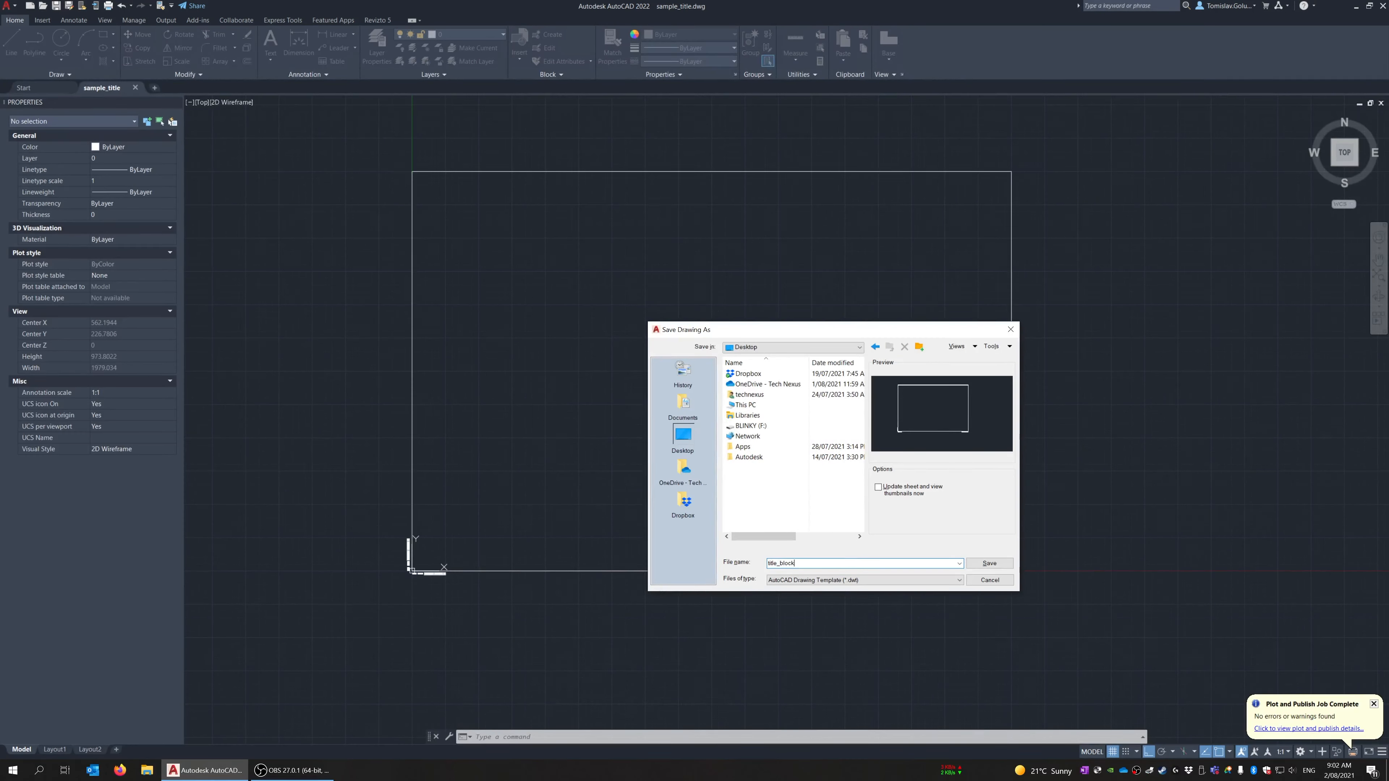
{"action": "type", "text": "title_block"}
{"action": "key", "text": "Return"}
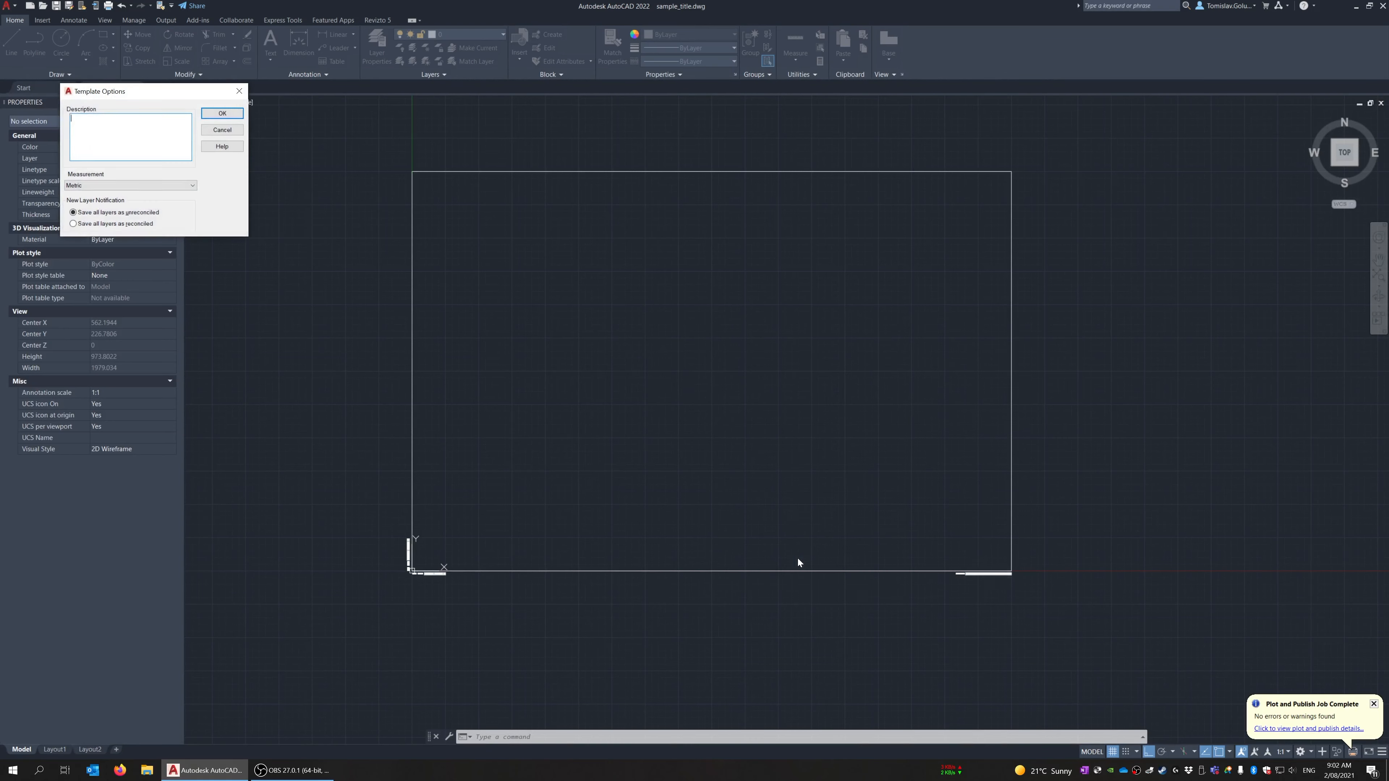
{"action": "left_click", "coordinate": [222, 114]}
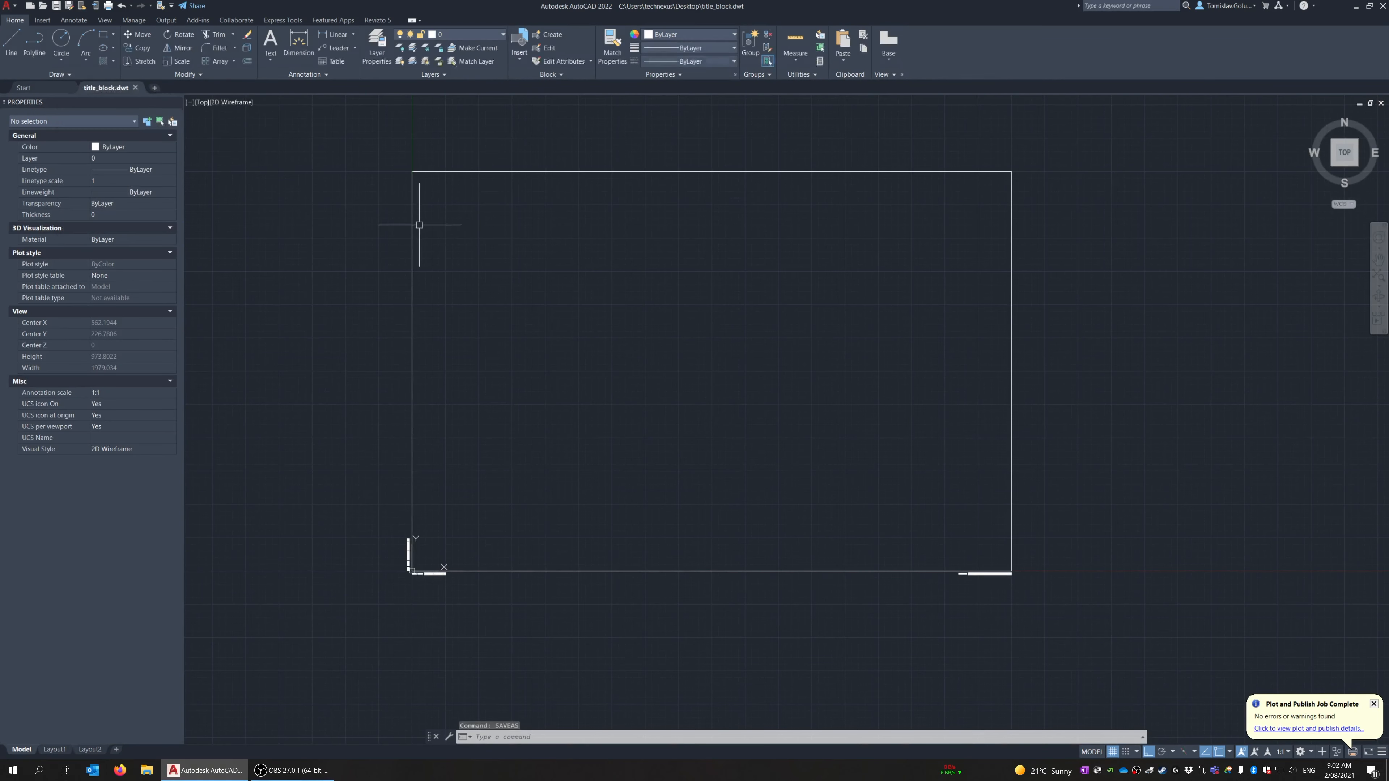
Create a new drawing from the title_block.dwt template on the Desktop
{"action": "left_click", "coordinate": [7, 6]}
{"action": "mouse_move", "coordinate": [66, 75]}
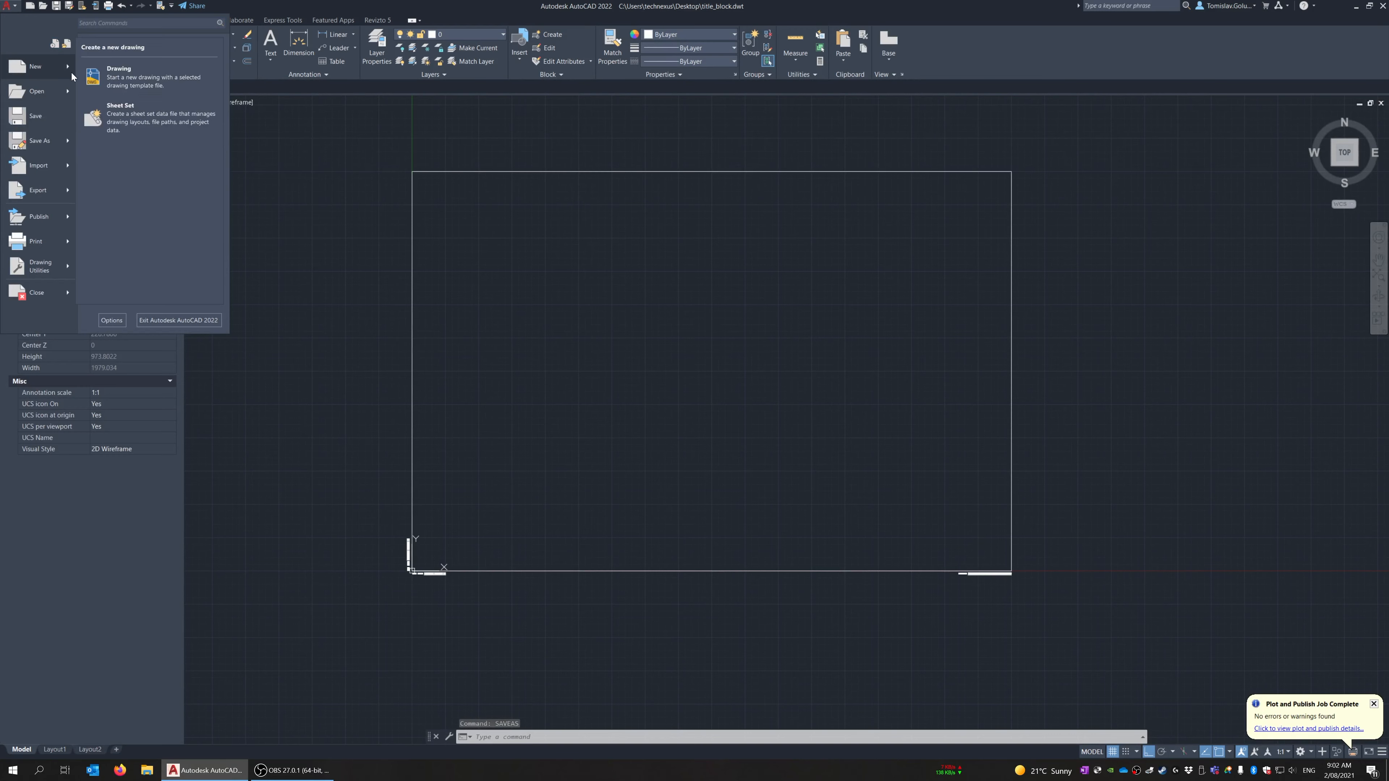
{"action": "left_click", "coordinate": [117, 74]}
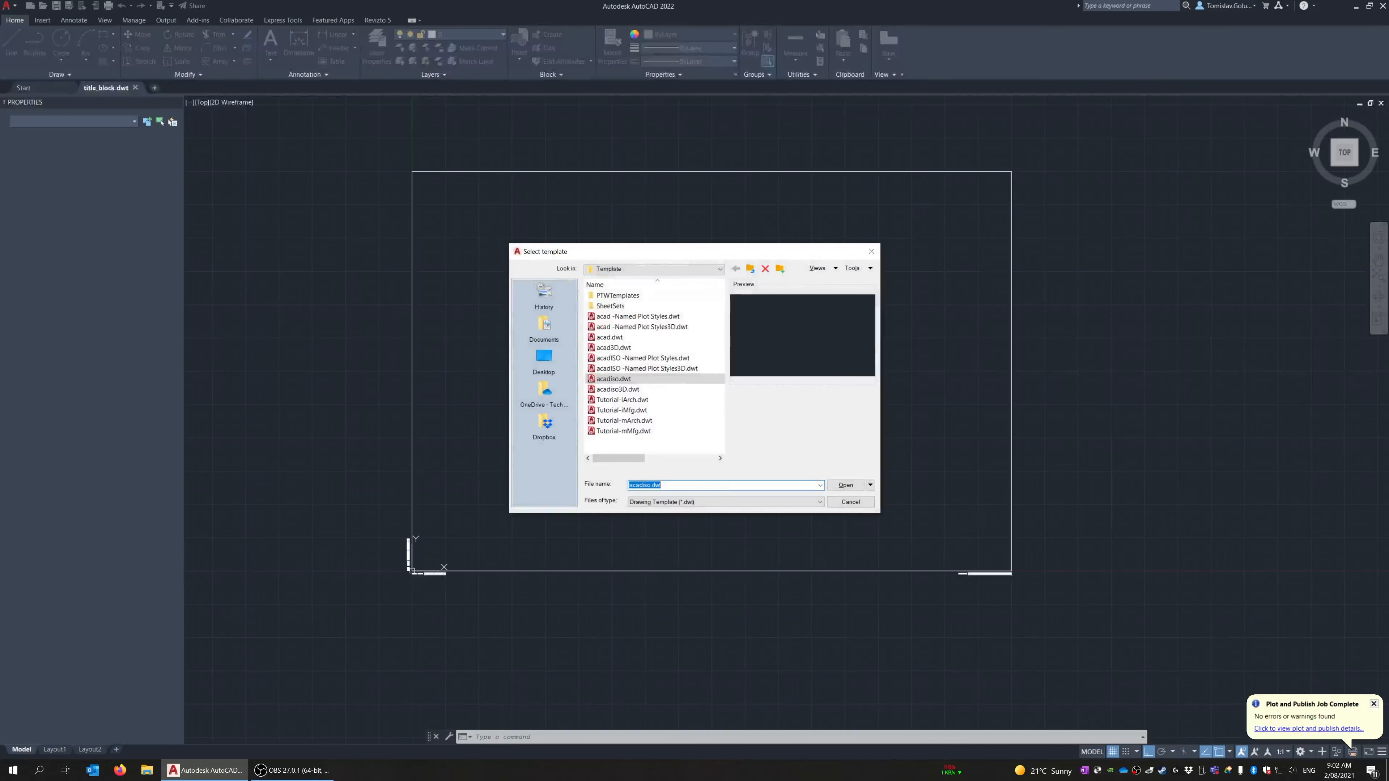
{"action": "left_click", "coordinate": [700, 504]}
{"action": "left_click", "coordinate": [684, 509]}
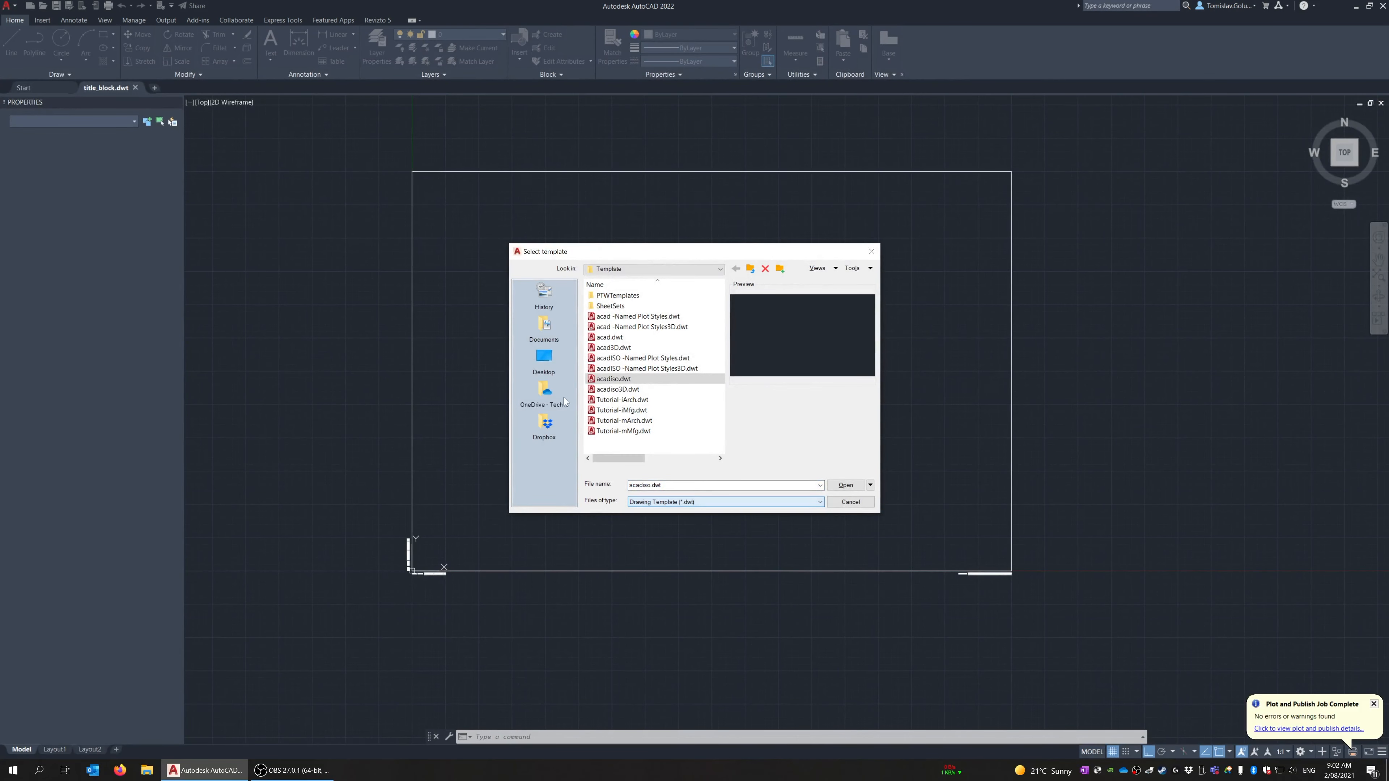
{"action": "left_click", "coordinate": [544, 361]}
{"action": "left_click", "coordinate": [616, 389]}
{"action": "left_click", "coordinate": [846, 486]}
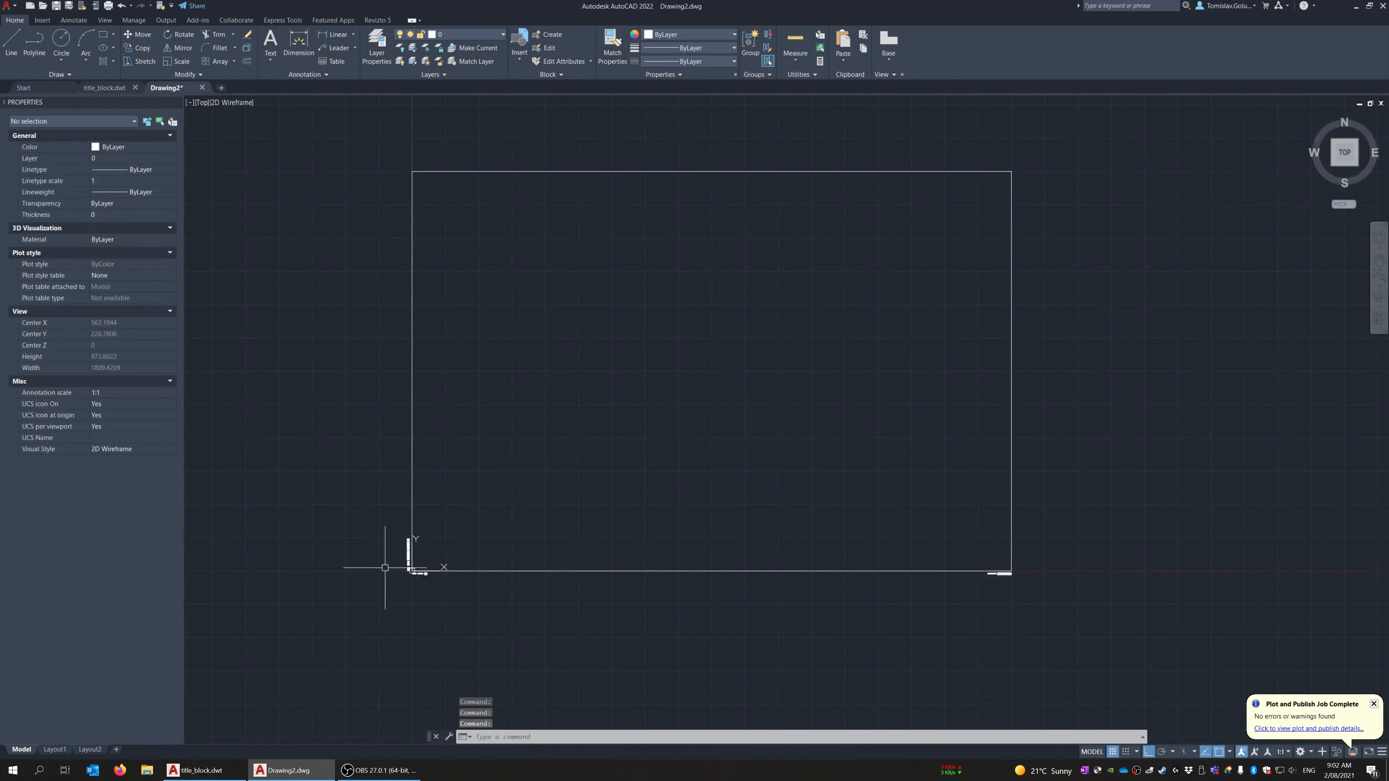
Inspect the date and file path fields around the new drawing's frame and regenerate the drawing
{"action": "scroll", "coordinate": [426, 580], "scroll_direction": "up", "scroll_amount": 6}
{"action": "scroll", "coordinate": [274, 455], "scroll_direction": "down", "scroll_amount": 2}
{"action": "scroll", "coordinate": [275, 455], "scroll_direction": "down", "scroll_amount": 2}
{"action": "middle_click_drag", "start_coordinate": [1023, 472], "coordinate": [683, 470]}
{"action": "scroll", "coordinate": [954, 506], "scroll_direction": "up", "scroll_amount": 6}
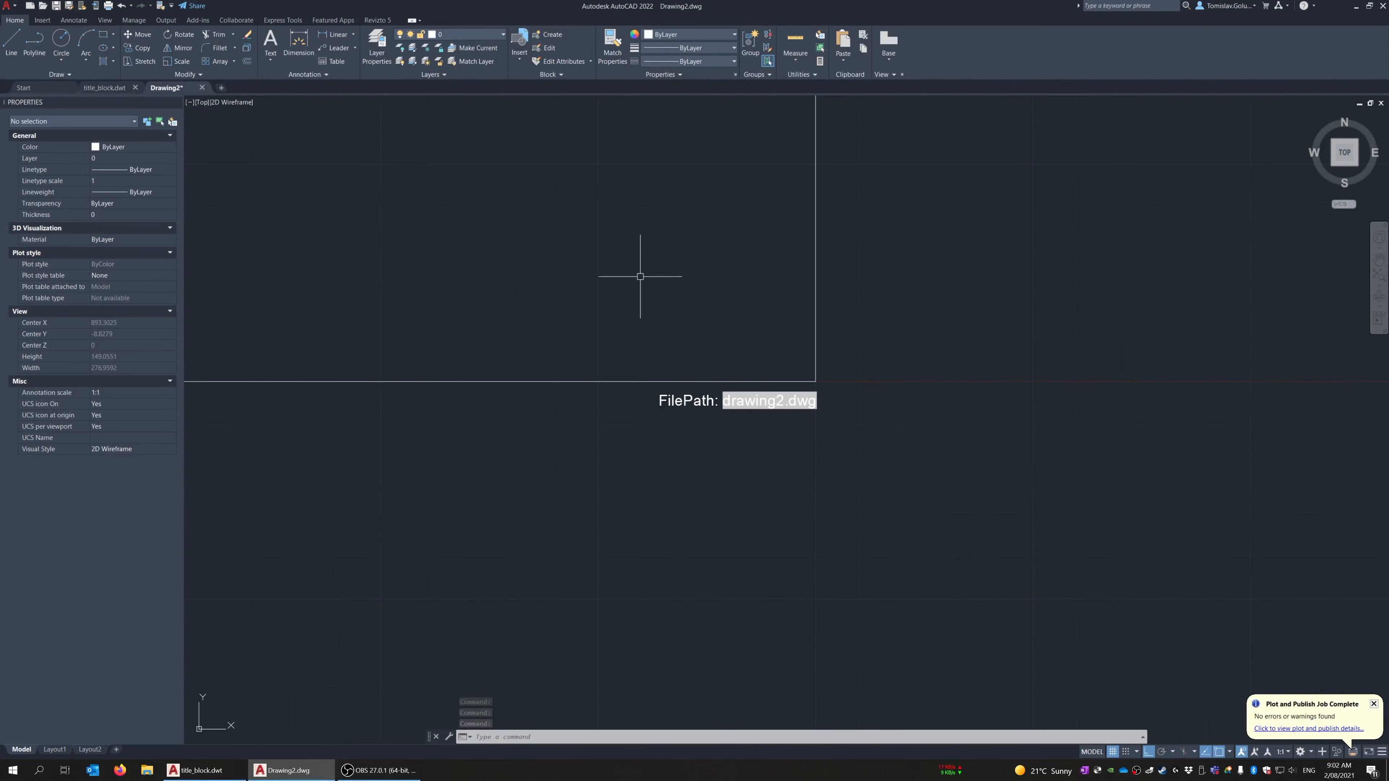
{"action": "type", "text": "re"}
{"action": "key", "text": "Return"}
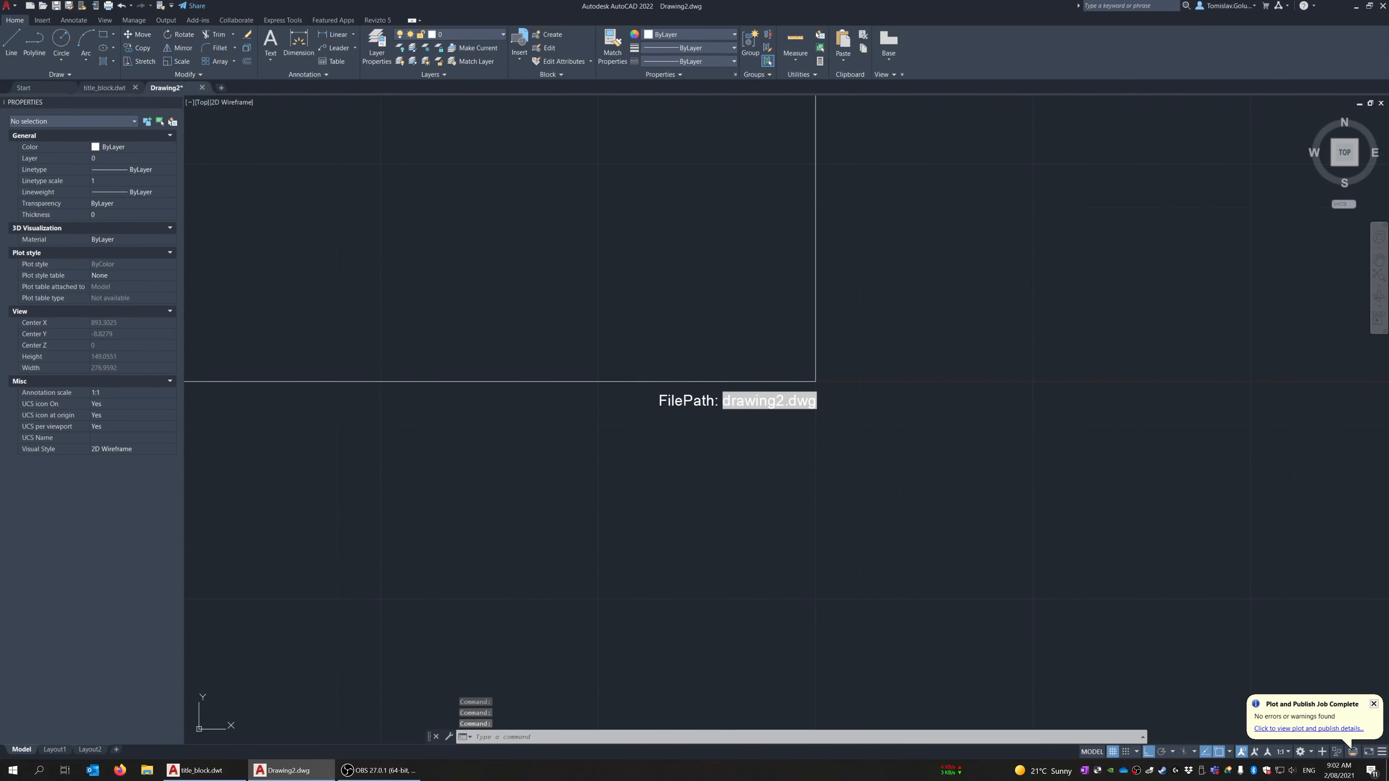
Save the new drawing to the Desktop as sample_file3 and check the plot date and save date fields beside the frame
{"action": "key", "text": "ctrl+shift+s"}
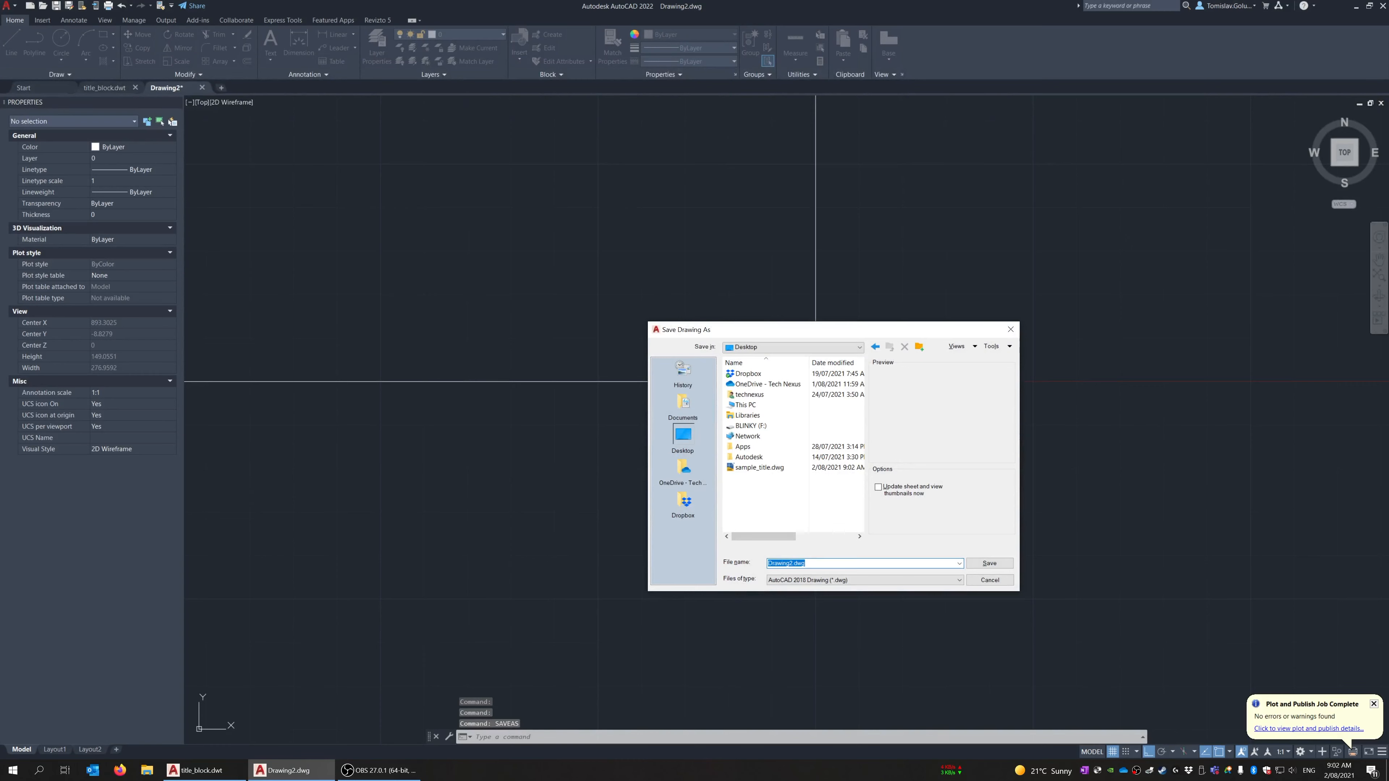
{"action": "type", "text": "sample"}
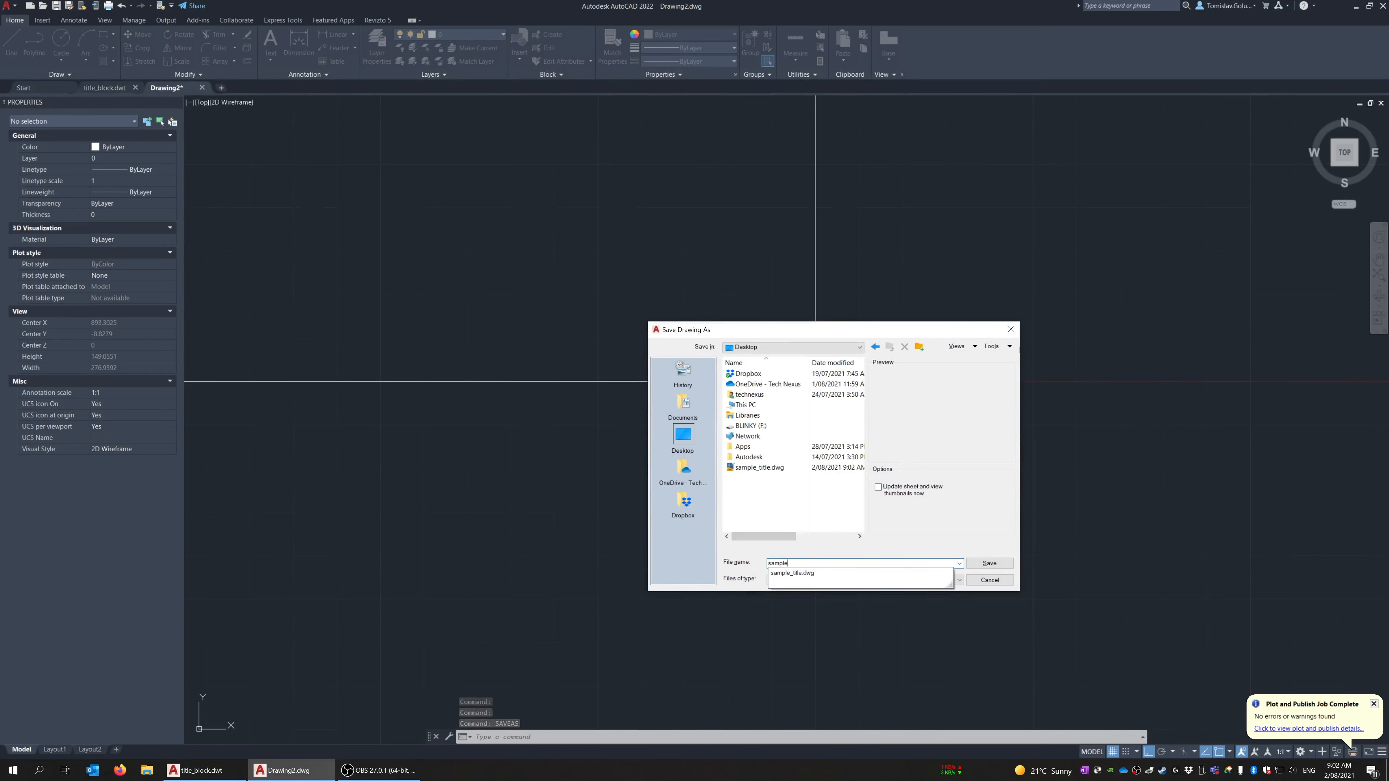
{"action": "type", "text": "_file"}
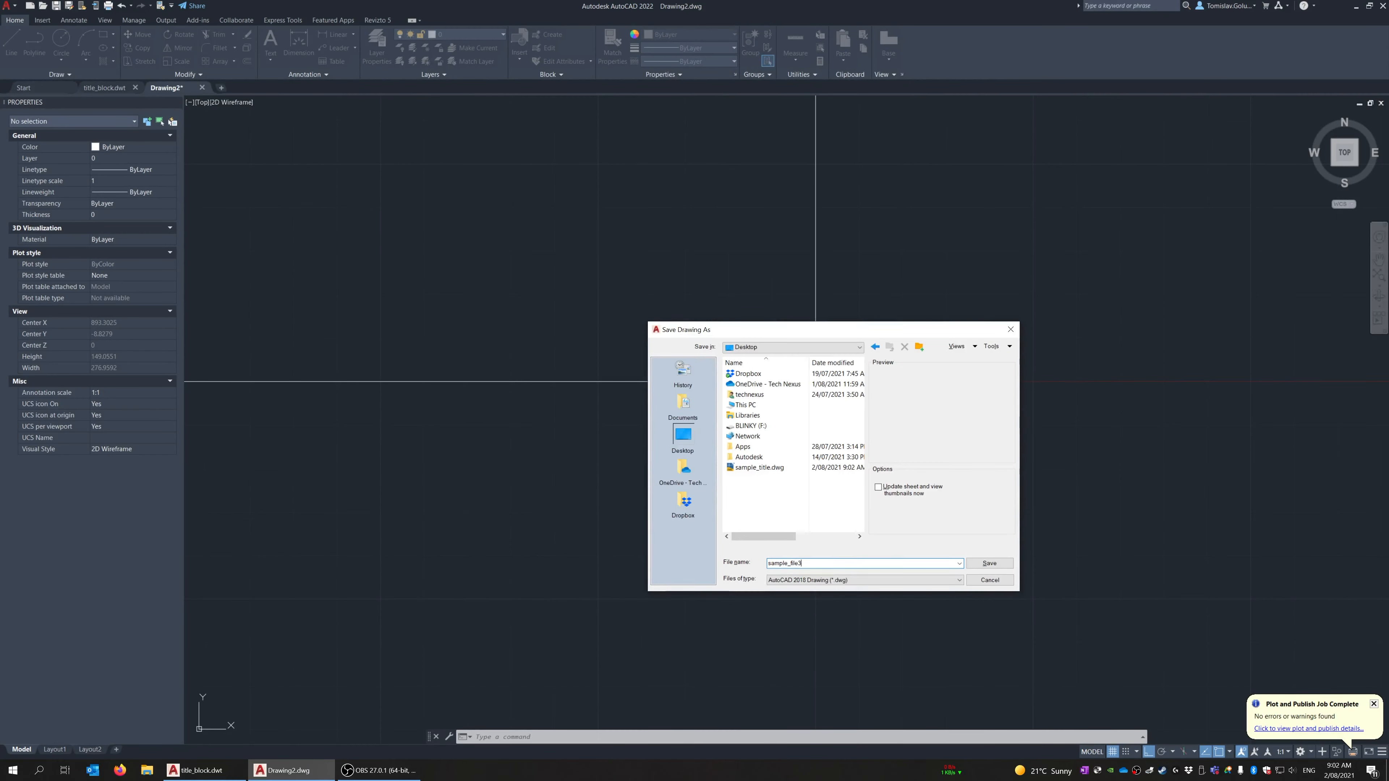
{"action": "type", "text": "3"}
{"action": "key", "text": "Return"}
{"action": "scroll", "coordinate": [1049, 465], "scroll_direction": "down", "scroll_amount": 4}
{"action": "scroll", "coordinate": [422, 437], "scroll_direction": "up", "scroll_amount": 3}
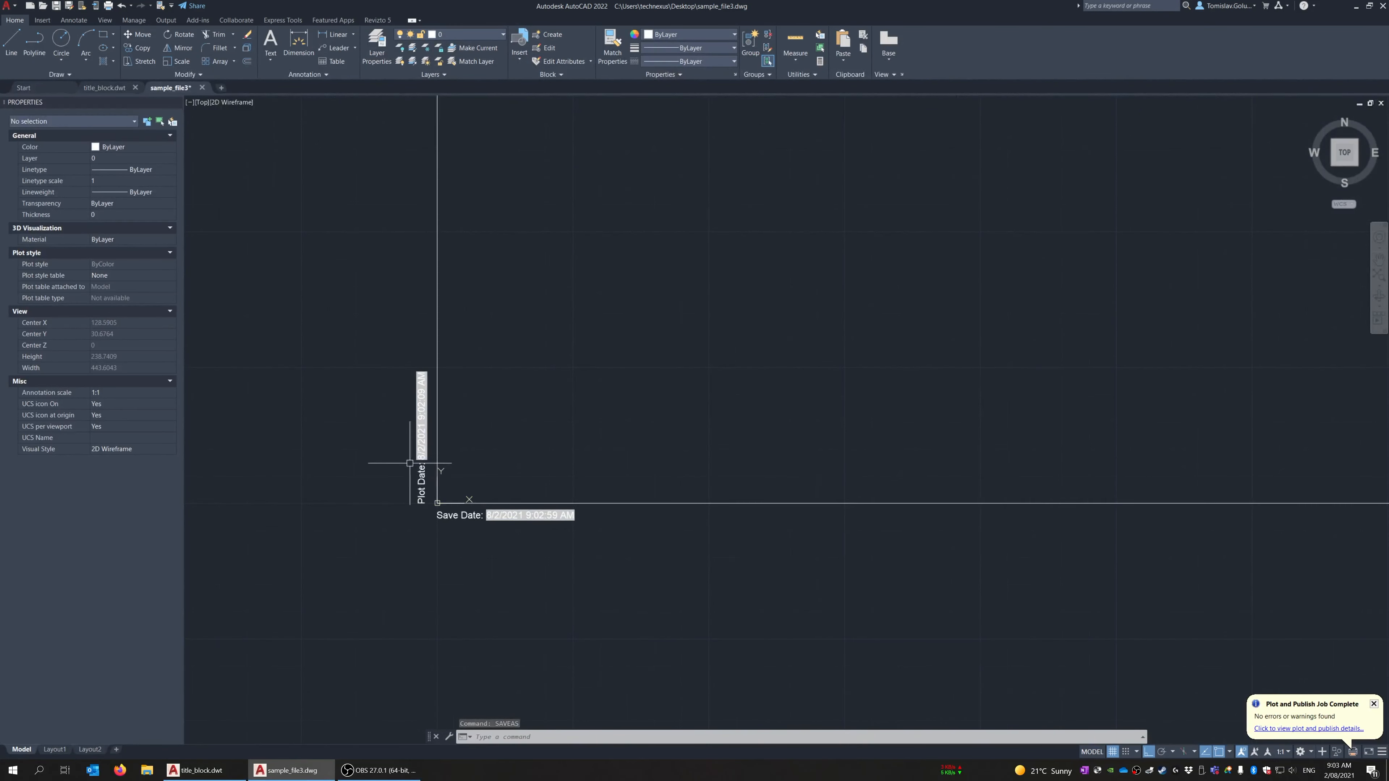
{"action": "scroll", "coordinate": [411, 463], "scroll_direction": "up", "scroll_amount": 2}
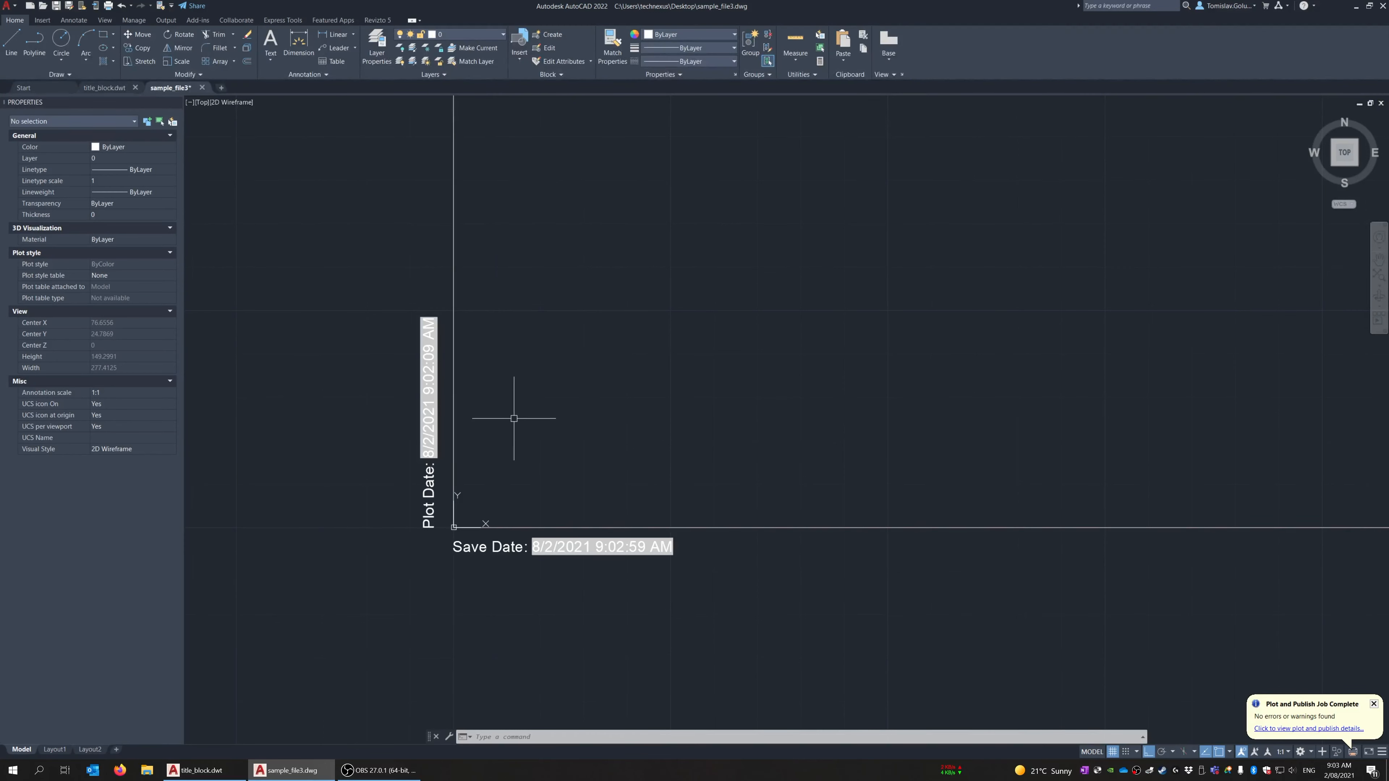
{"action": "scroll", "coordinate": [595, 365], "scroll_direction": "down", "scroll_amount": 2}
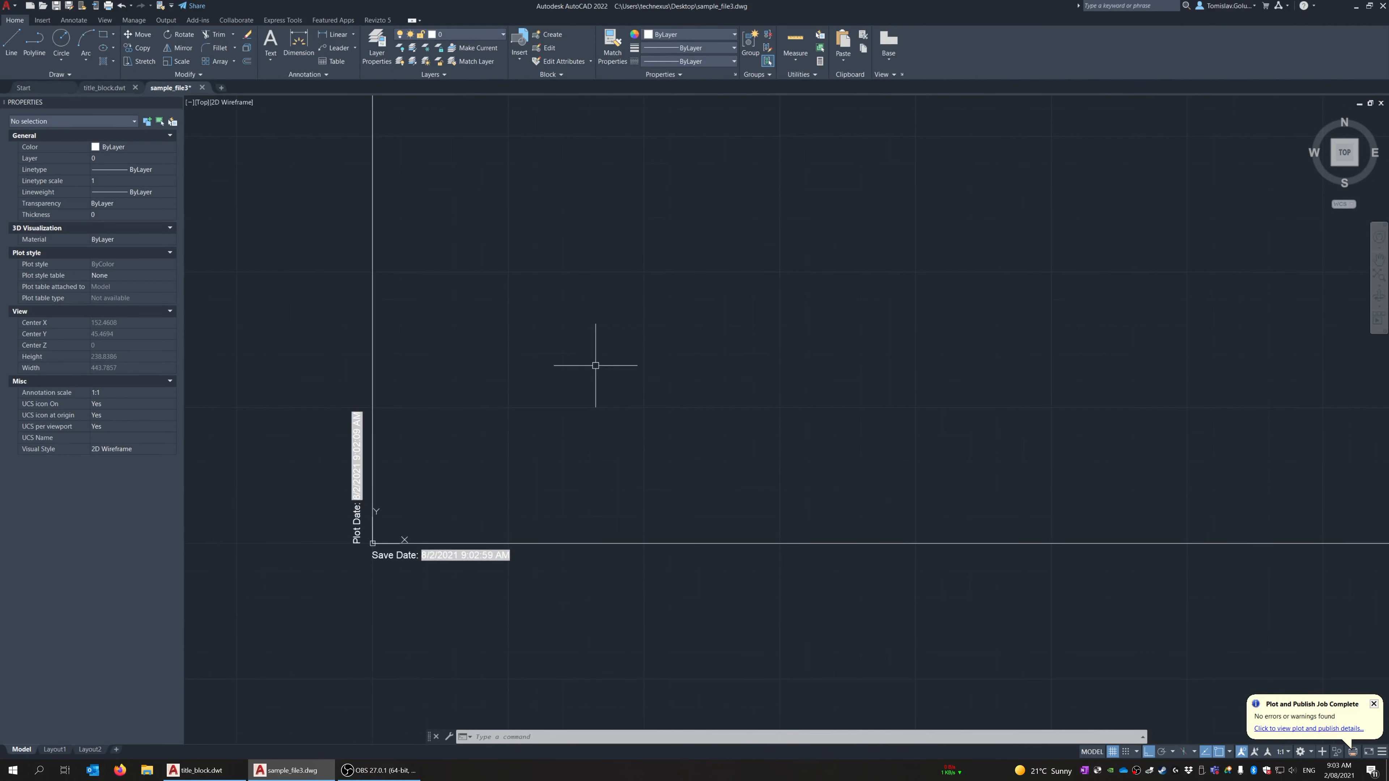
Start the Field command and examine what the Other and Objects field categories offer
{"action": "key", "text": "Return"}
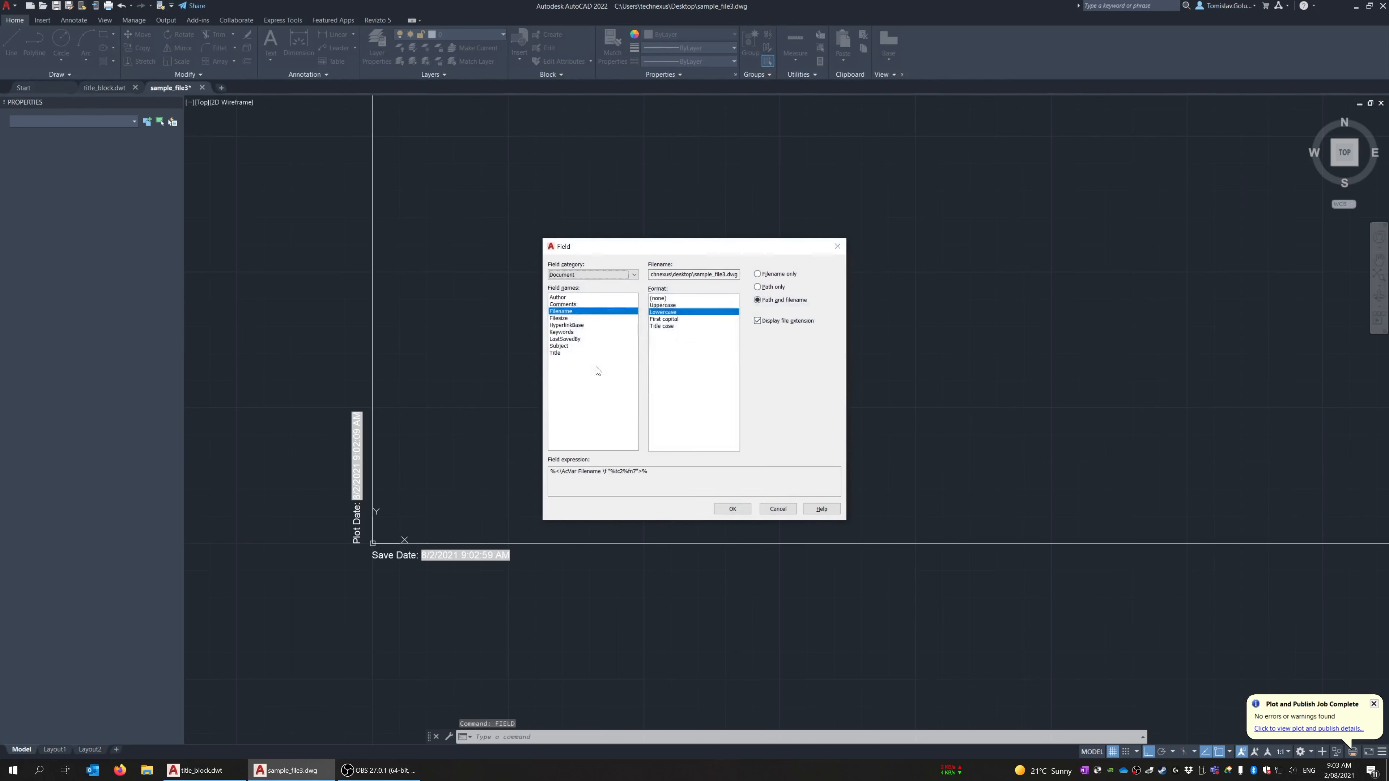
{"action": "left_click", "coordinate": [587, 276]}
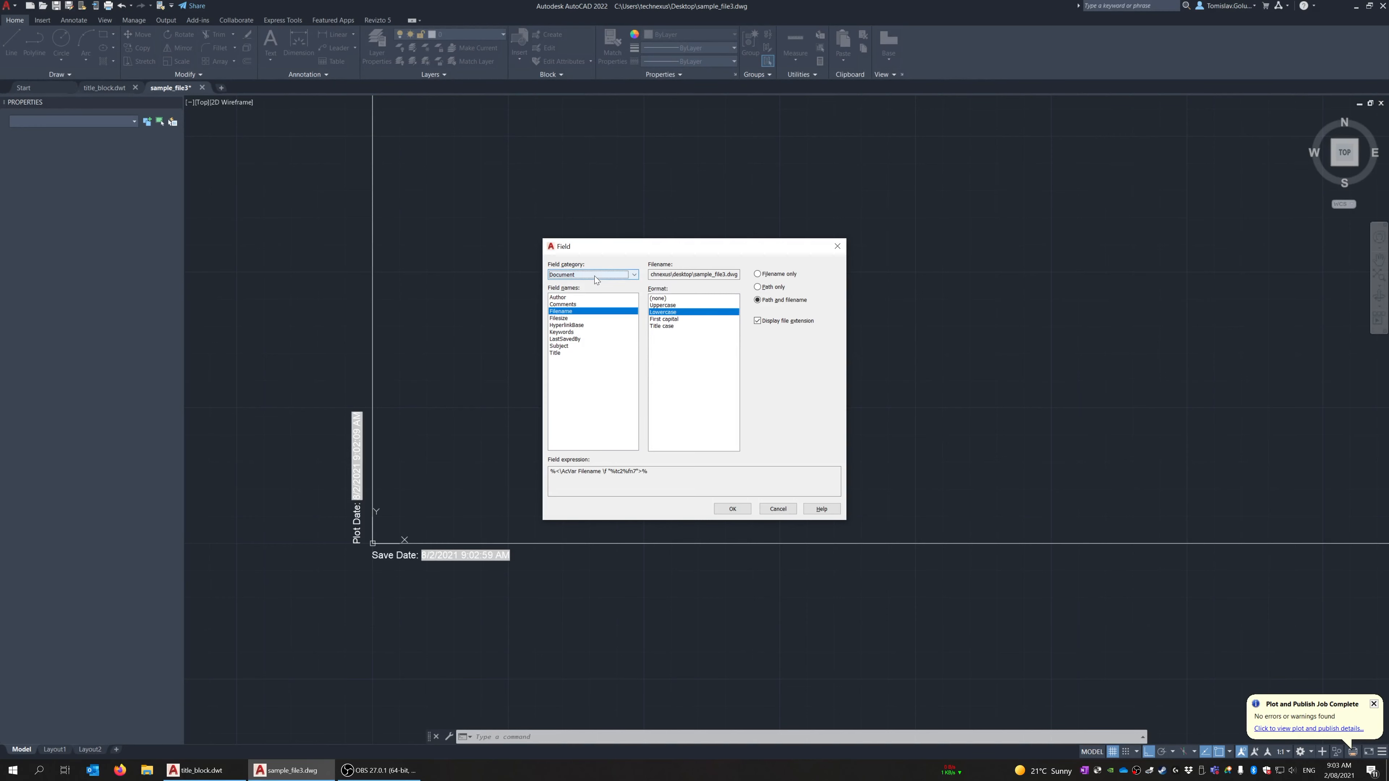
{"action": "left_click", "coordinate": [569, 277]}
{"action": "left_click", "coordinate": [570, 277]}
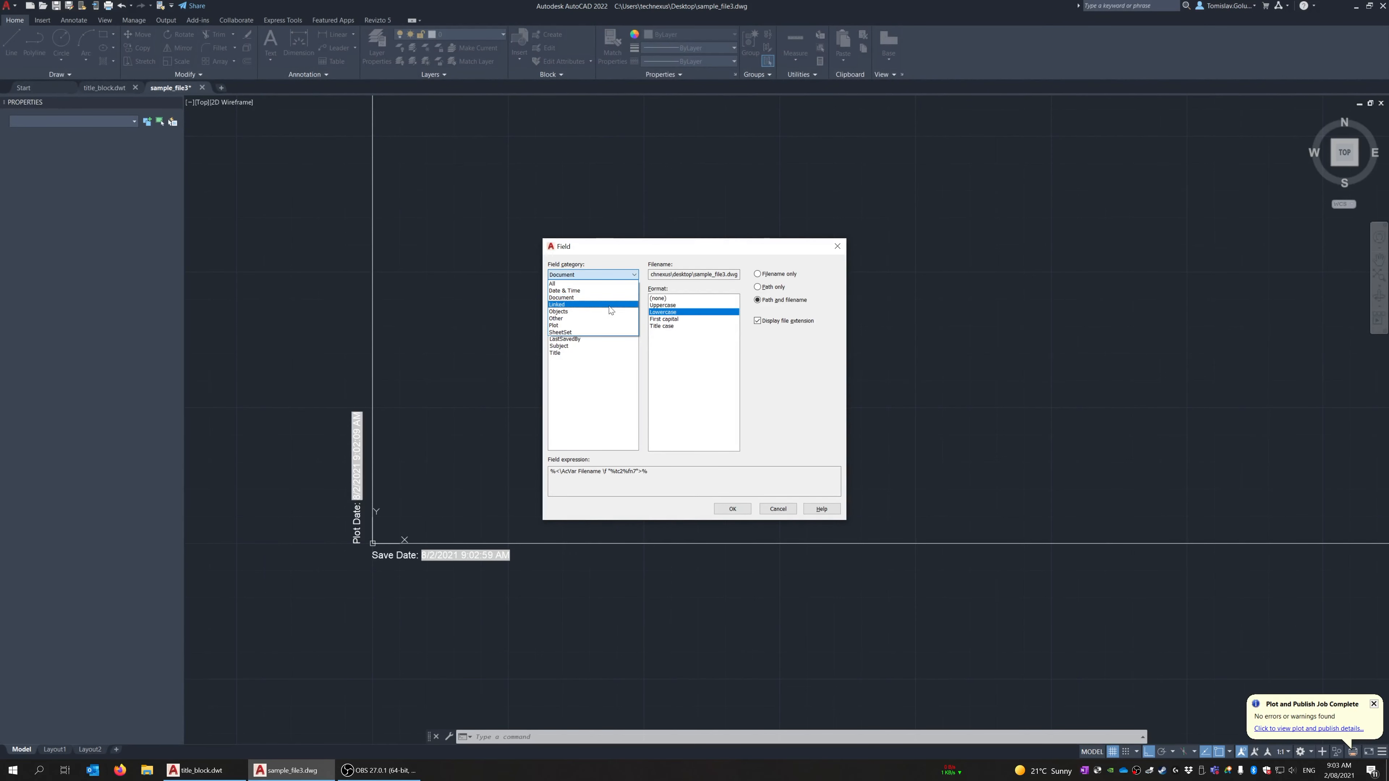
{"action": "left_click", "coordinate": [609, 260]}
{"action": "left_click", "coordinate": [600, 275]}
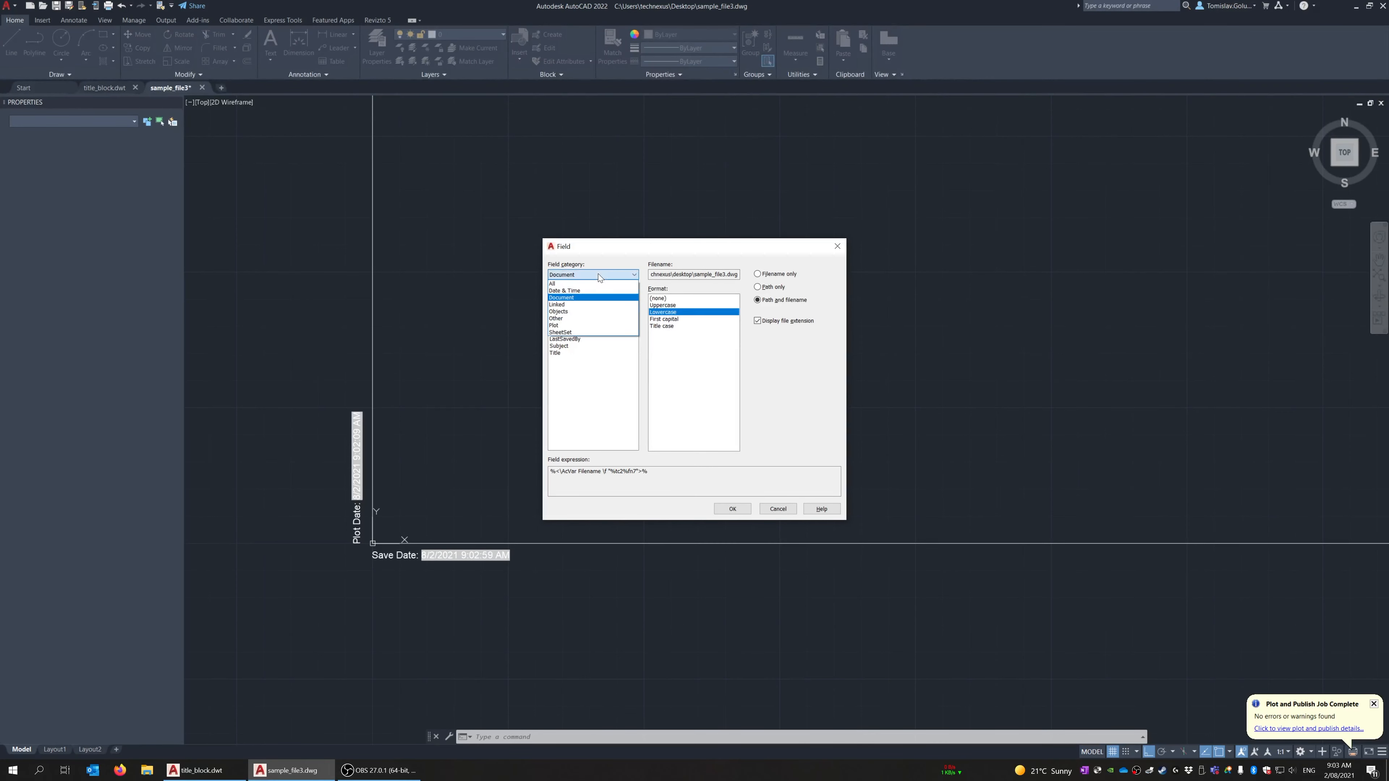
{"action": "left_click", "coordinate": [583, 318]}
{"action": "left_click", "coordinate": [587, 275]}
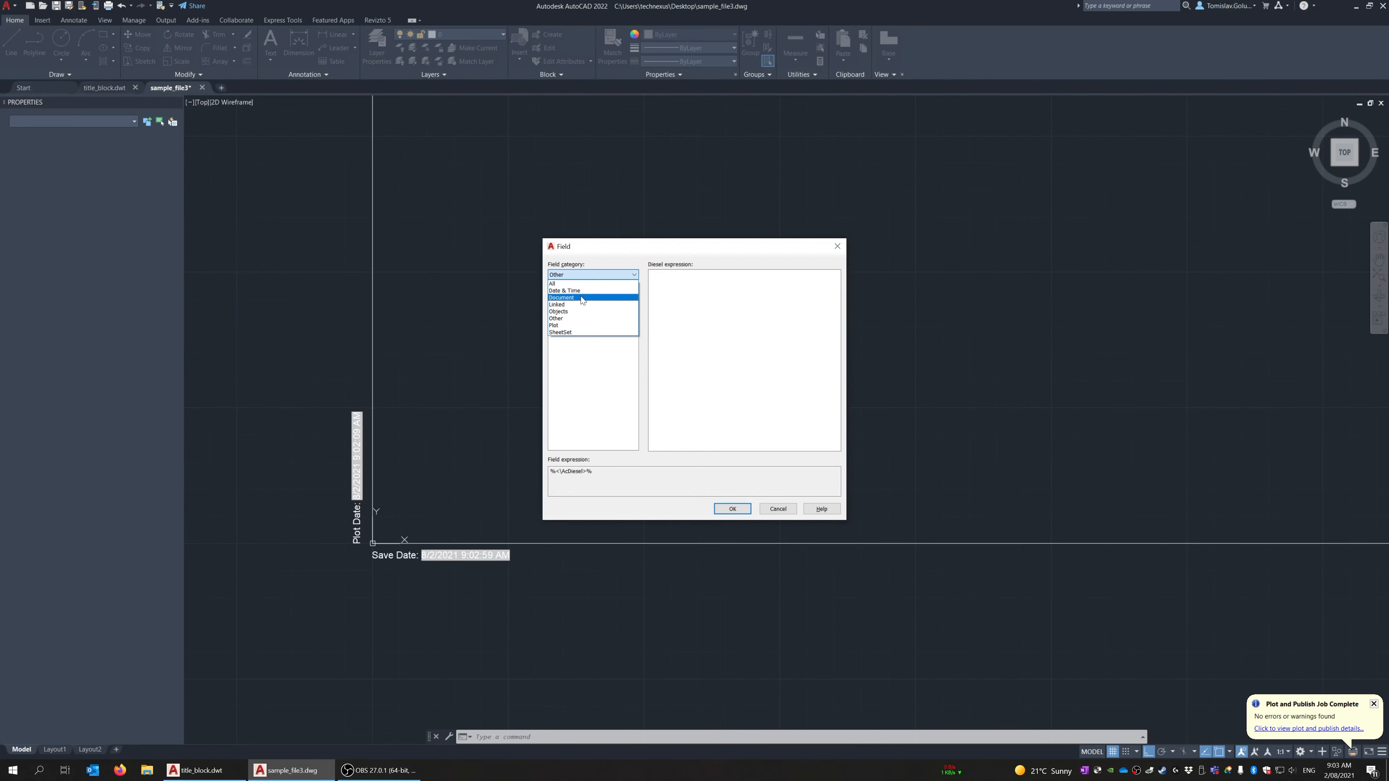
{"action": "left_click", "coordinate": [581, 311]}
Examine the field names available in the Plot and SheetSet categories
{"action": "left_click", "coordinate": [607, 274]}
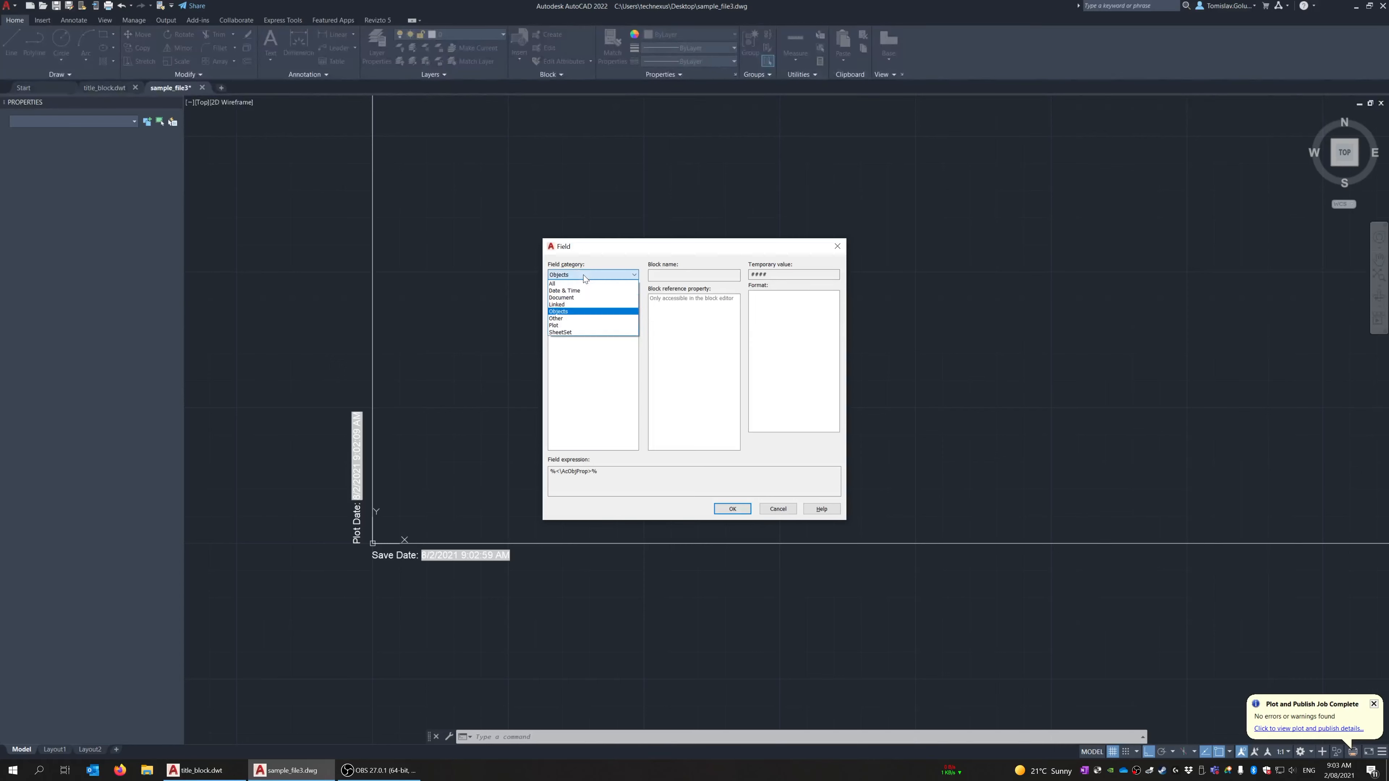
{"action": "left_click", "coordinate": [611, 276]}
{"action": "left_click", "coordinate": [589, 275]}
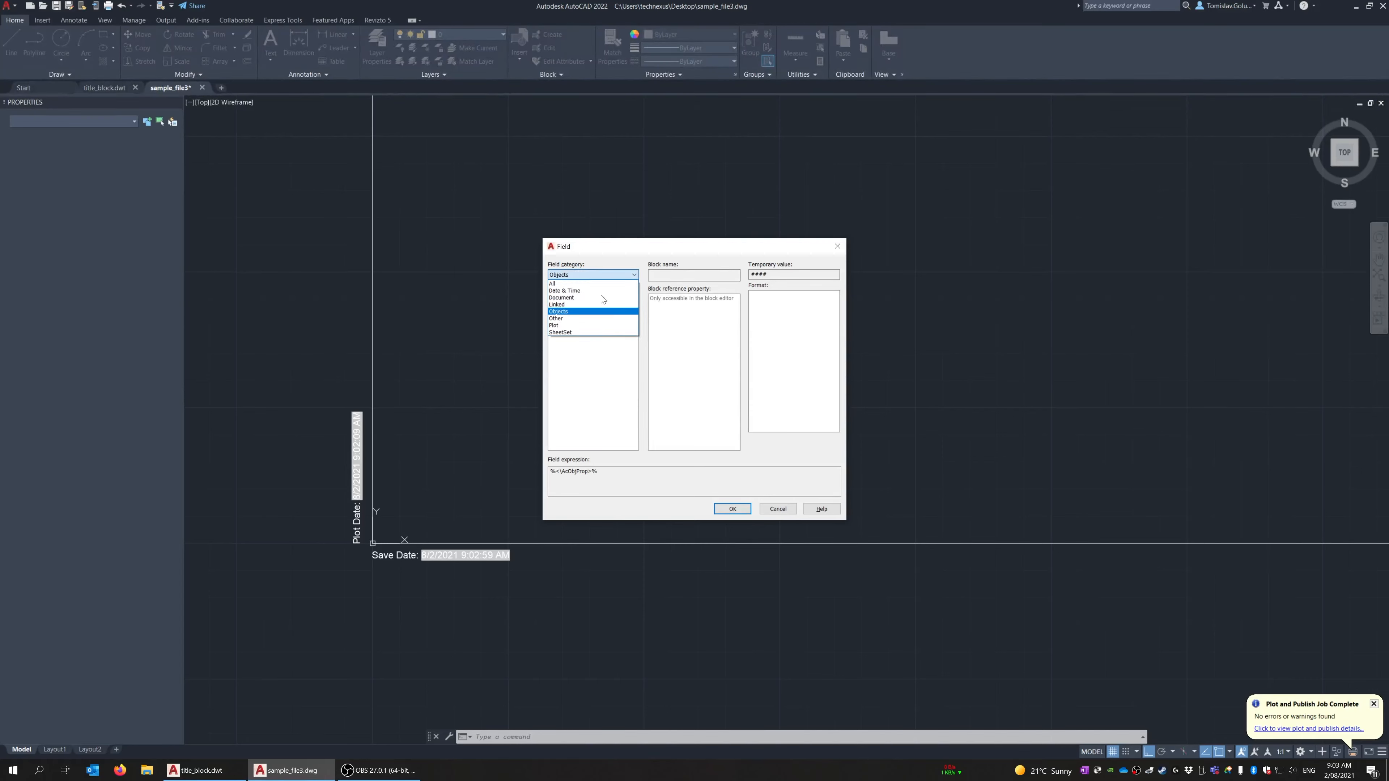
{"action": "left_click", "coordinate": [595, 328]}
{"action": "left_click", "coordinate": [601, 276]}
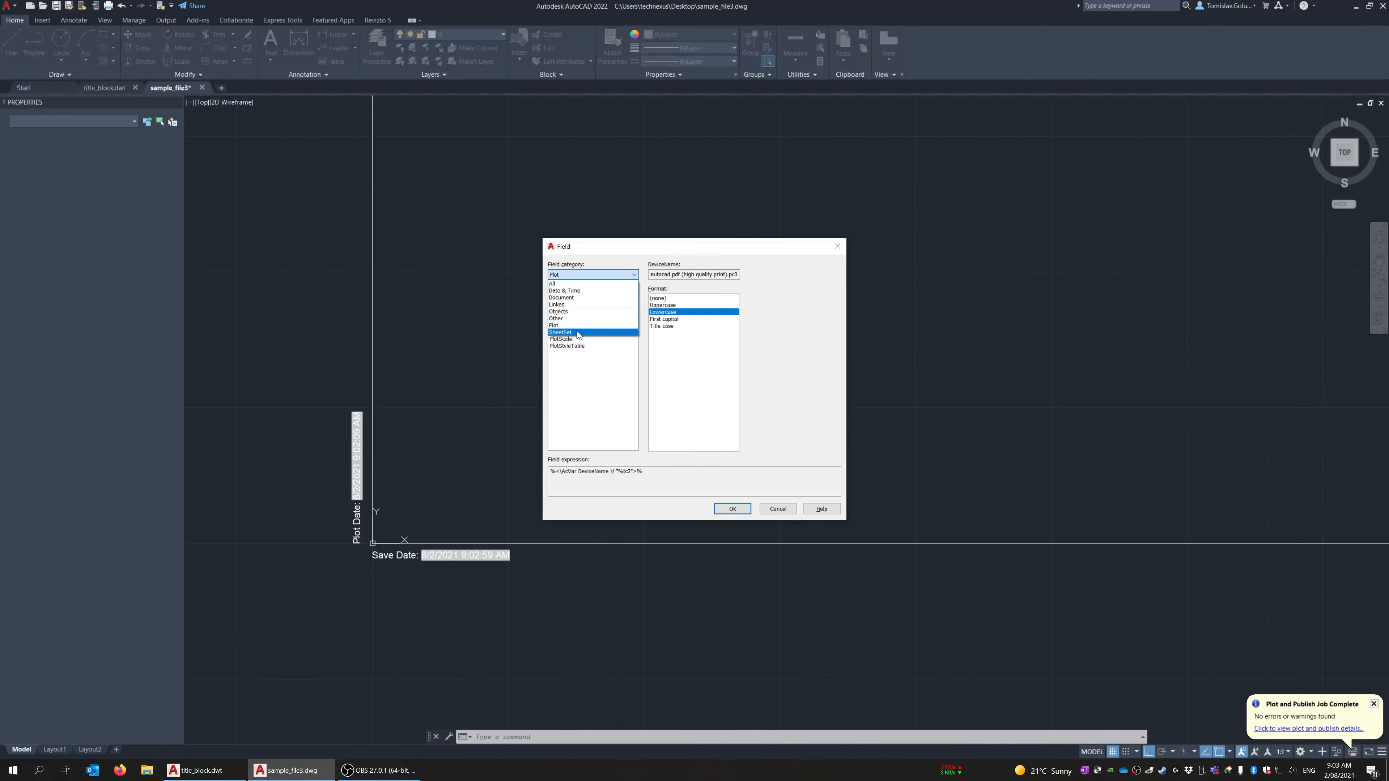
{"action": "left_click", "coordinate": [594, 334]}
{"action": "left_click", "coordinate": [593, 333]}
{"action": "key", "text": "Down"}
{"action": "key", "text": "Down"}
{"action": "key", "text": "Down"}
{"action": "key", "text": "Down"}
{"action": "key", "text": "Down"}
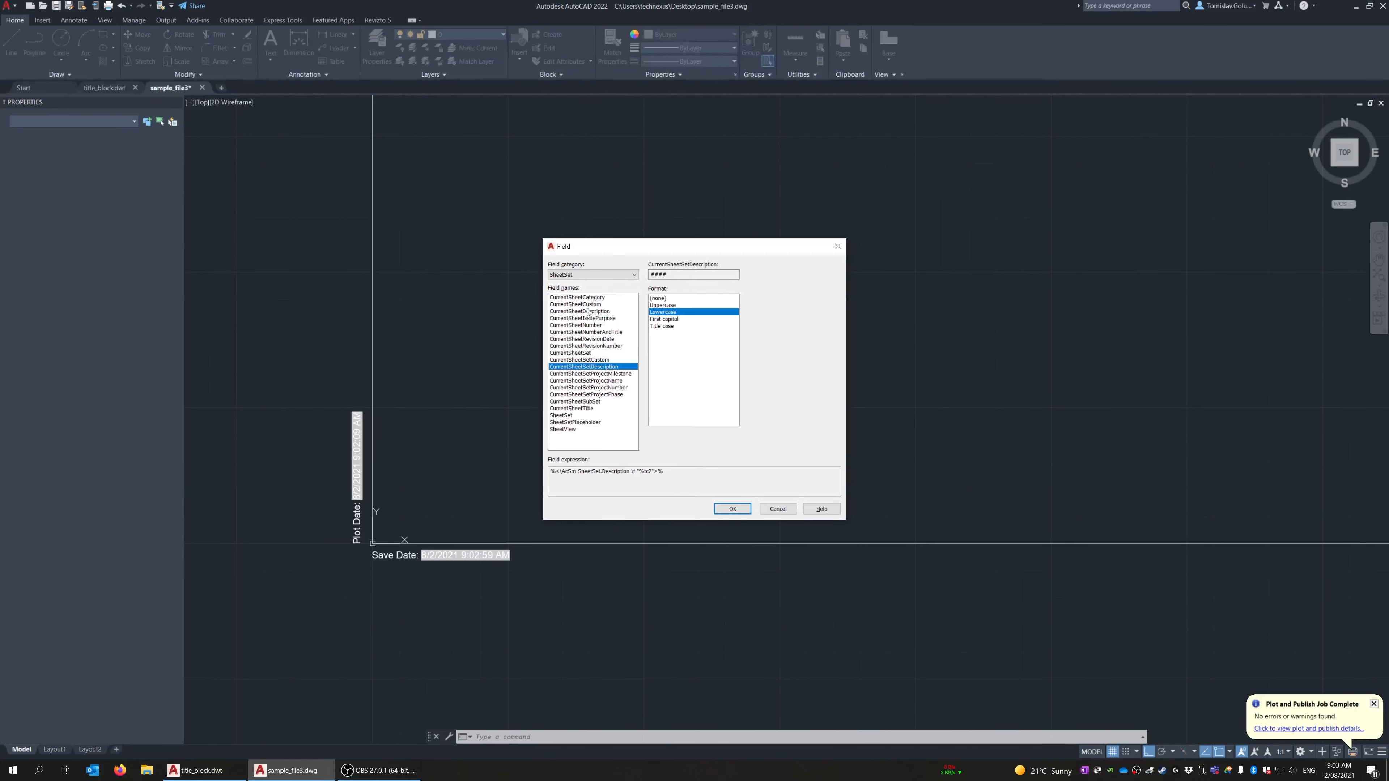
Review the complete list of field names under the All category and leave the Field dialog without inserting anything
{"action": "left_click", "coordinate": [601, 276]}
{"action": "left_click", "coordinate": [590, 284]}
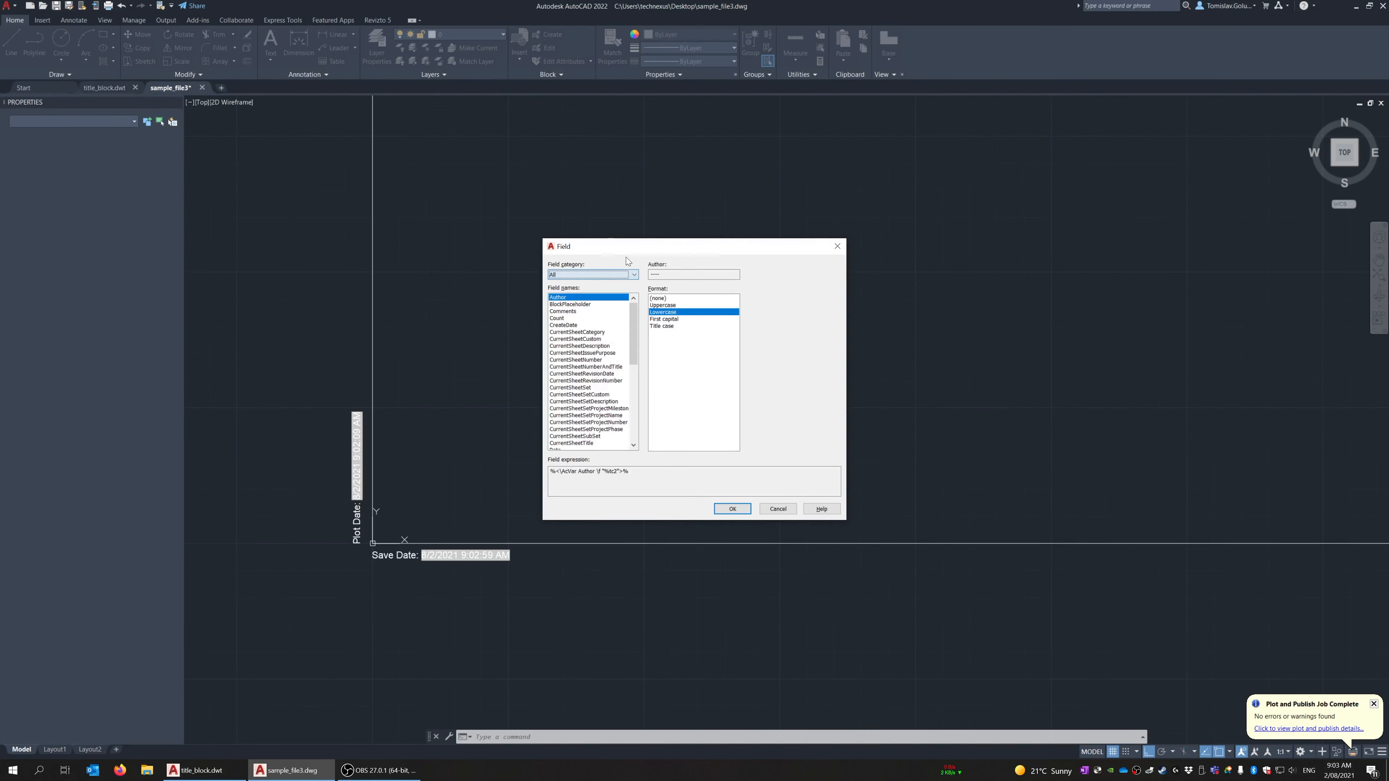
{"action": "scroll", "coordinate": [605, 359], "scroll_direction": "down", "scroll_amount": 8}
{"action": "scroll", "coordinate": [605, 359], "scroll_direction": "up", "scroll_amount": 8}
{"action": "left_click_drag", "start_coordinate": [636, 316], "coordinate": [638, 431]}
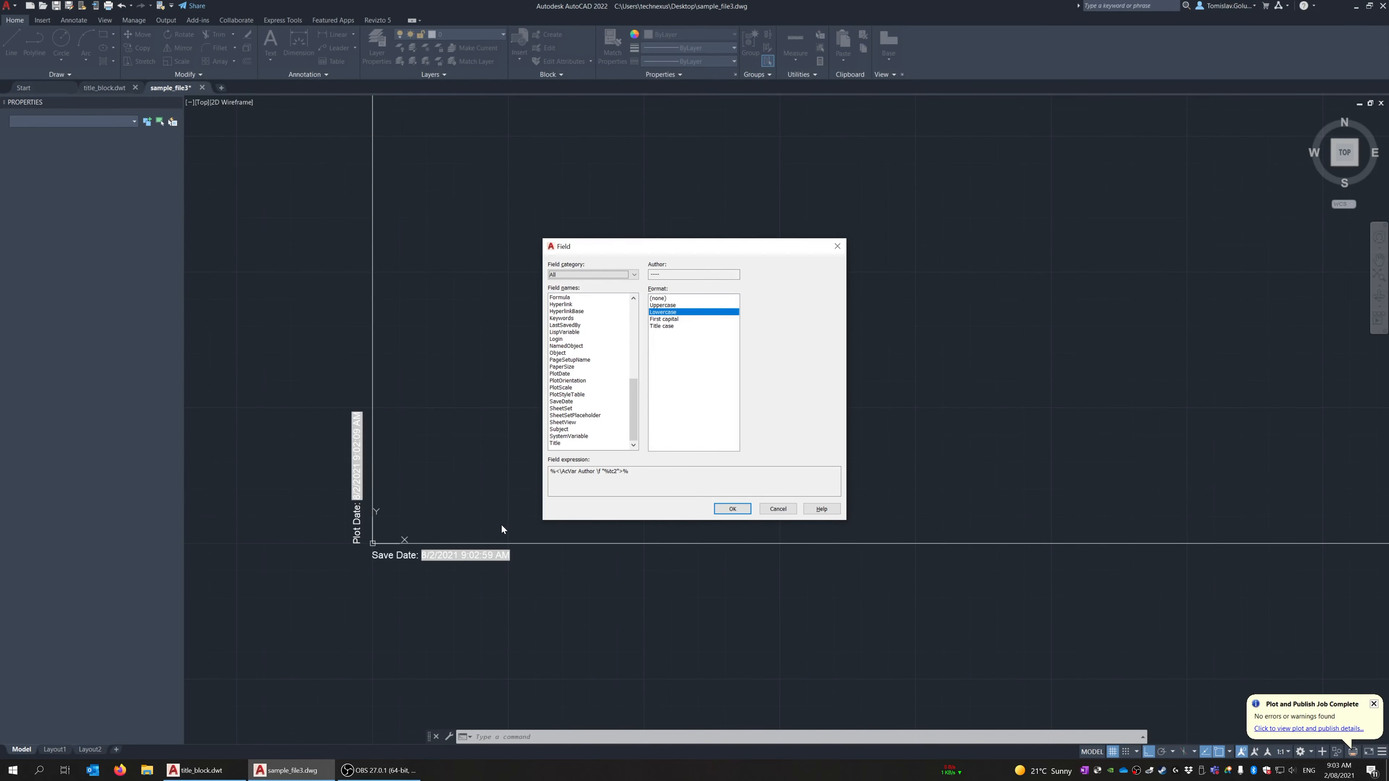
{"action": "left_click", "coordinate": [762, 510]}
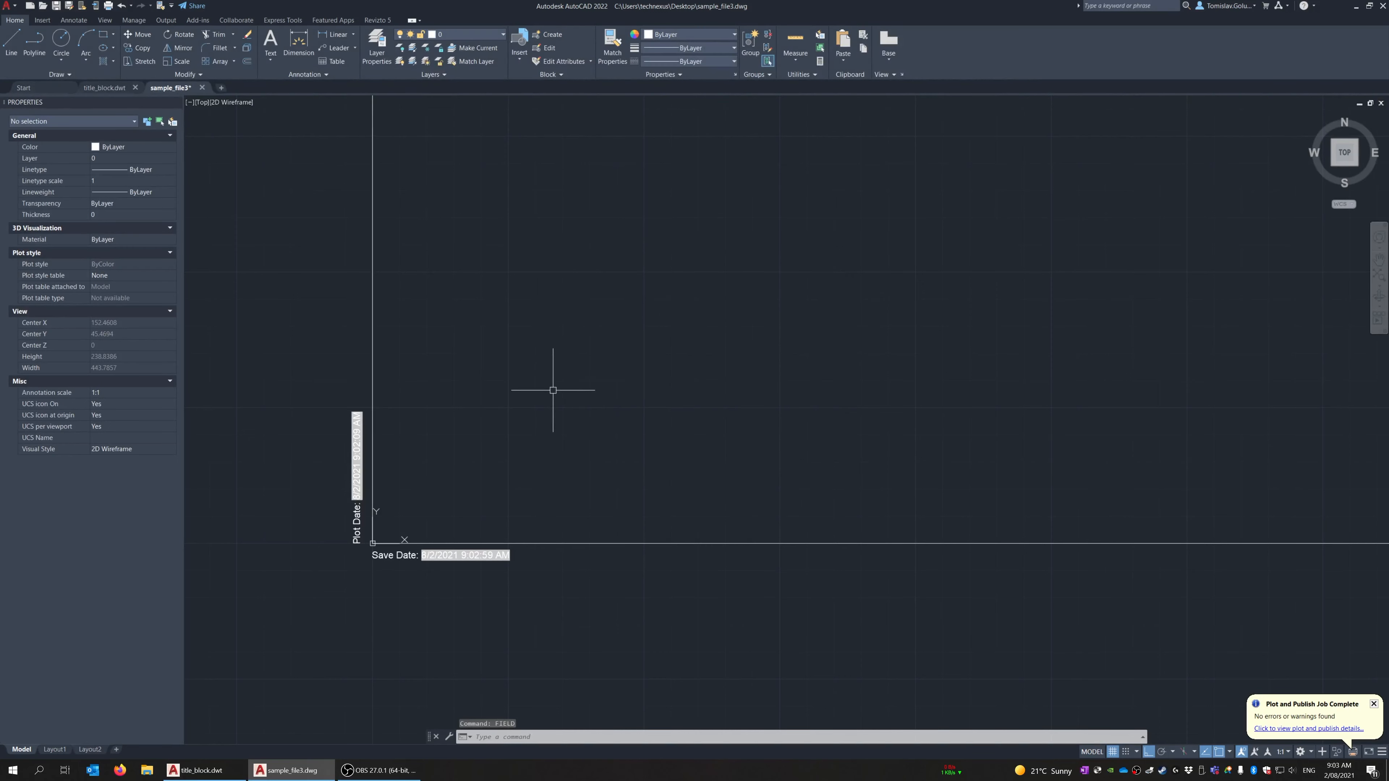